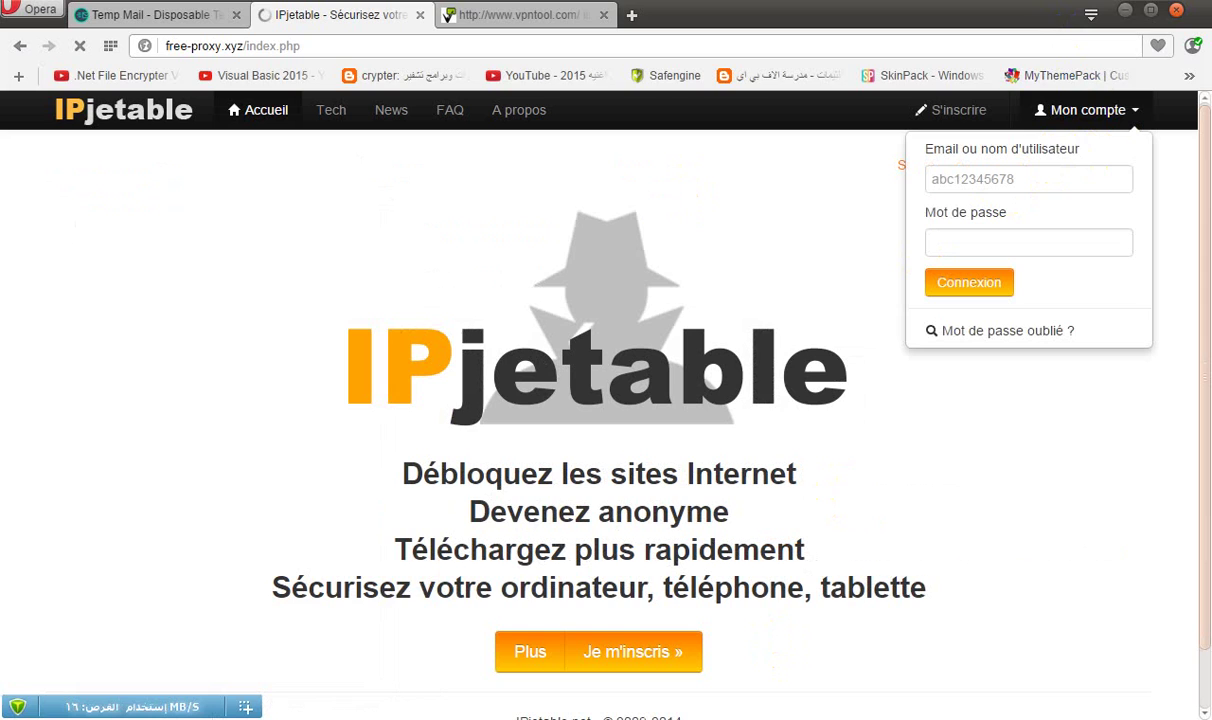
Copy the username from the sticky note into the IPjetable login form.
{"action": "key", "text": "alt+Tab"}
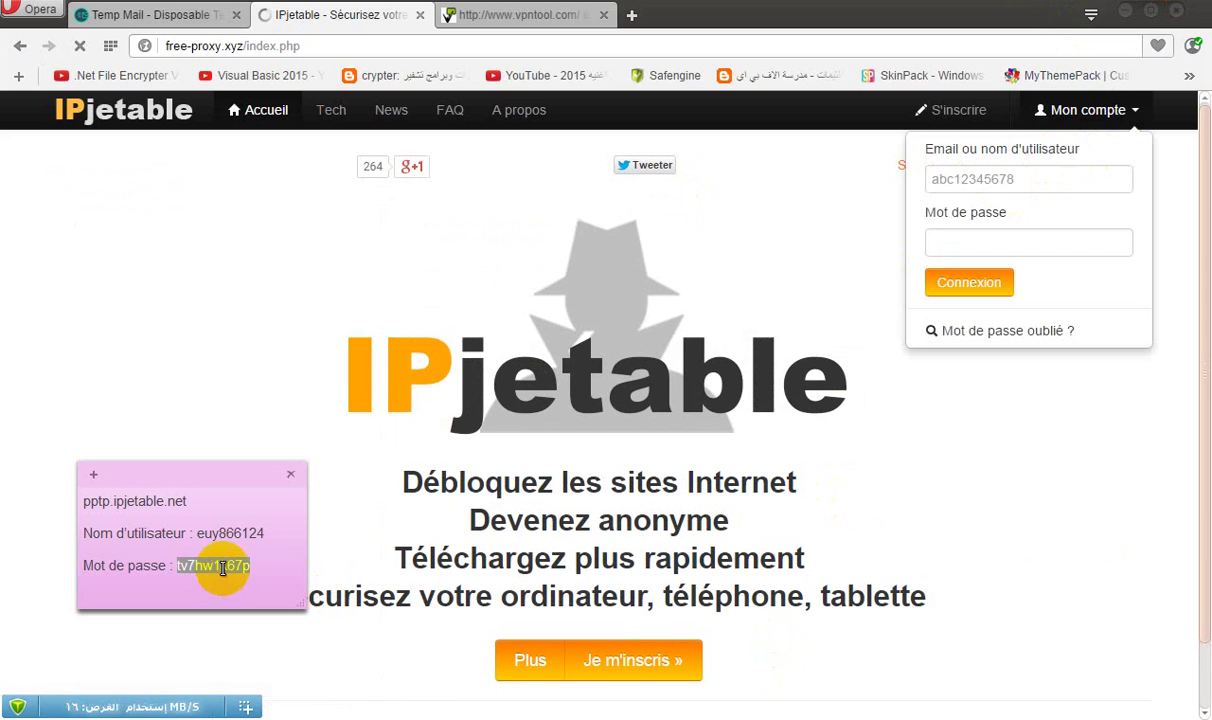
{"action": "left_click", "coordinate": [225, 533]}
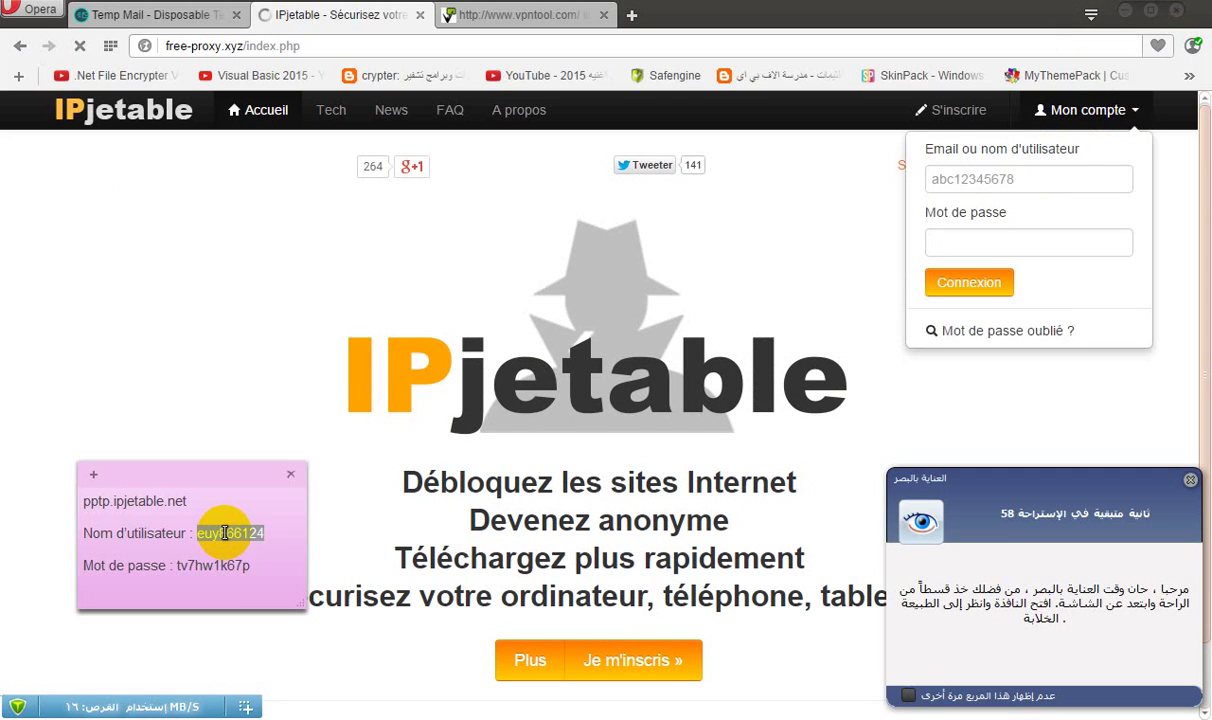
{"action": "right_click", "coordinate": [225, 533]}
{"action": "left_click", "coordinate": [286, 318]}
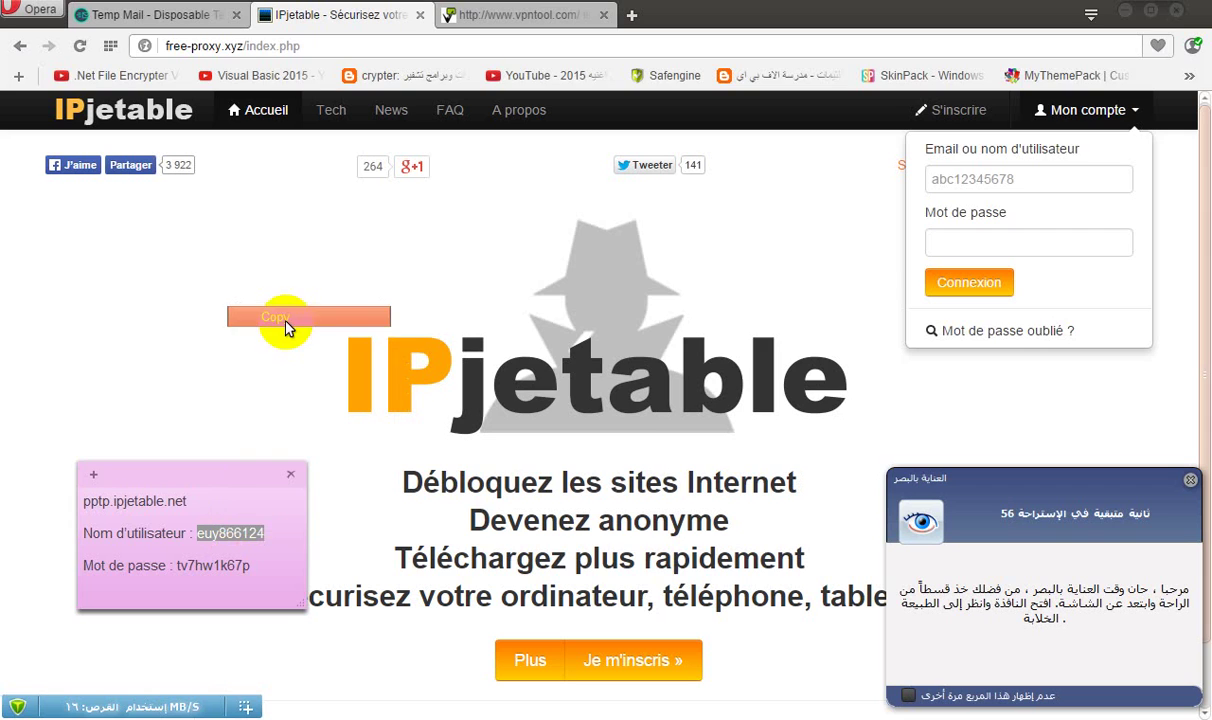
{"action": "left_click_drag", "start_coordinate": [1030, 181], "coordinate": [888, 185]}
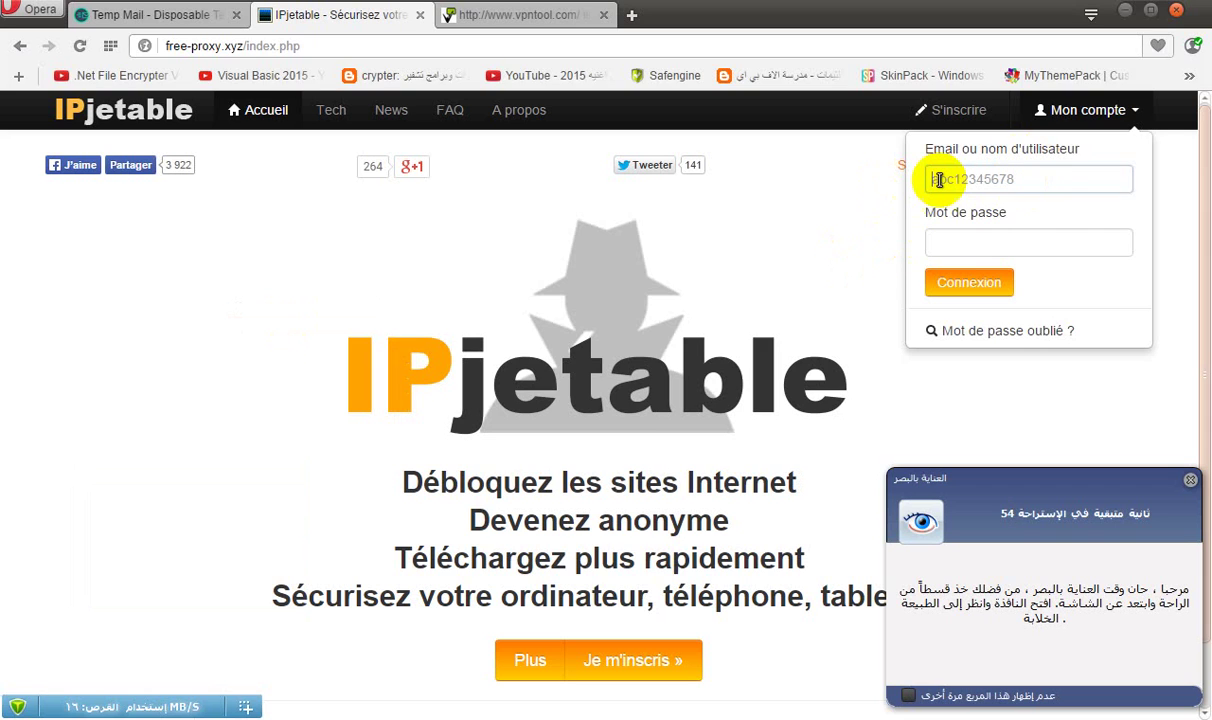
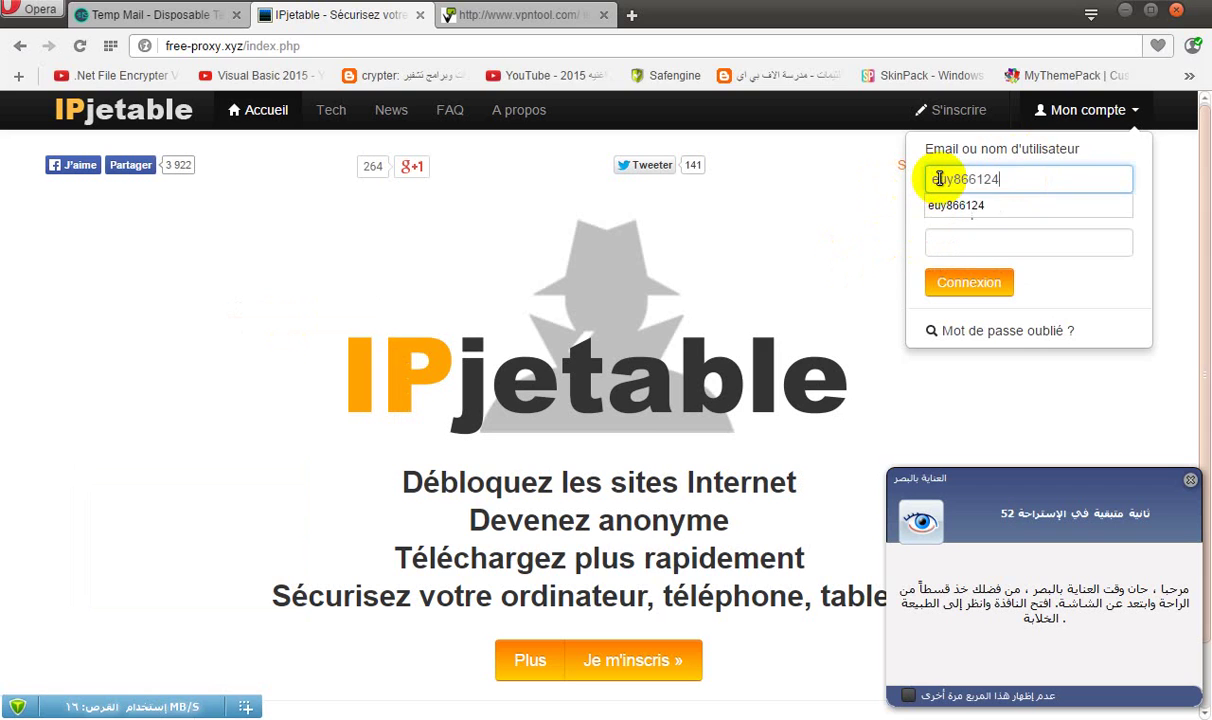
Enter the account password from the sticky note and sign in to IPjetable, dismissing the pop-up ad and break reminder.
{"action": "left_click", "coordinate": [620, 718]}
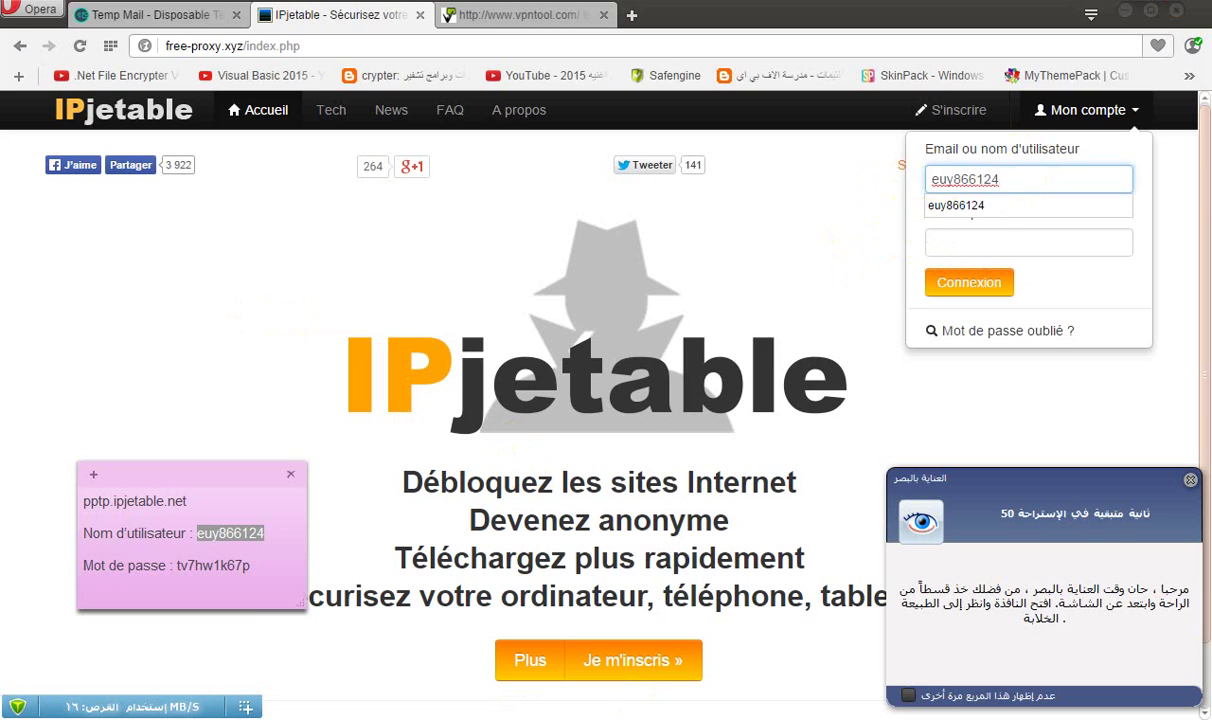
{"action": "double_click", "coordinate": [216, 565]}
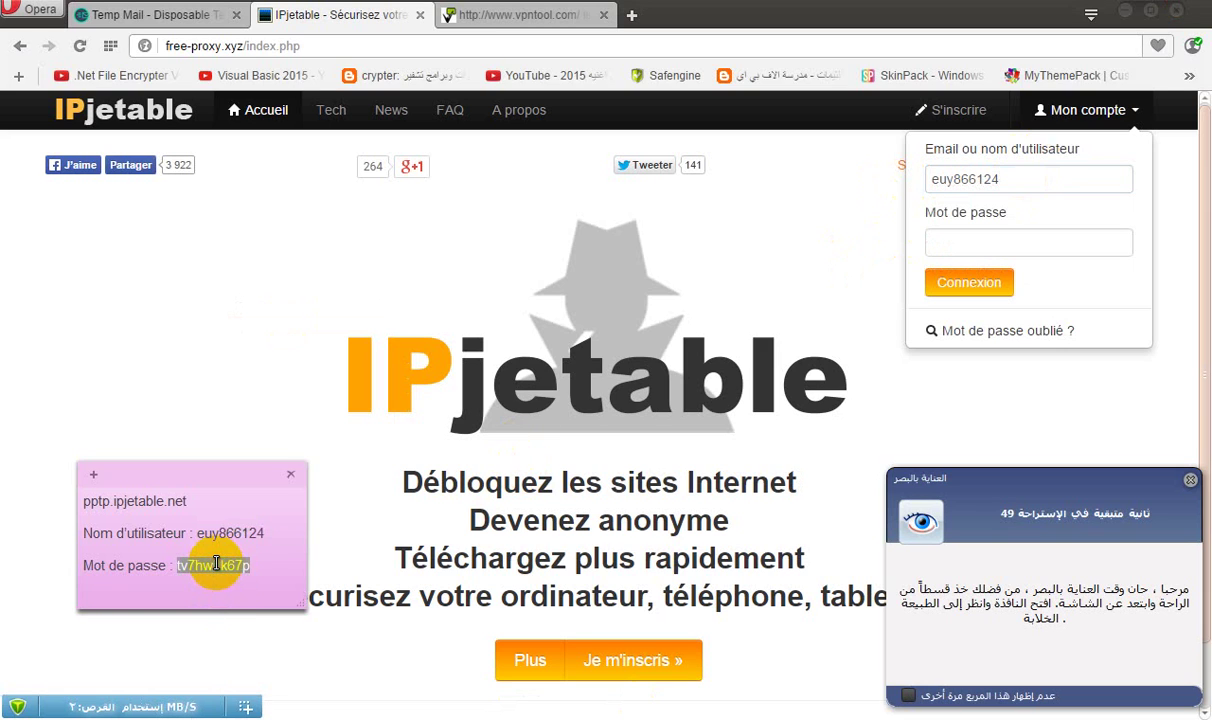
{"action": "left_click", "coordinate": [970, 243]}
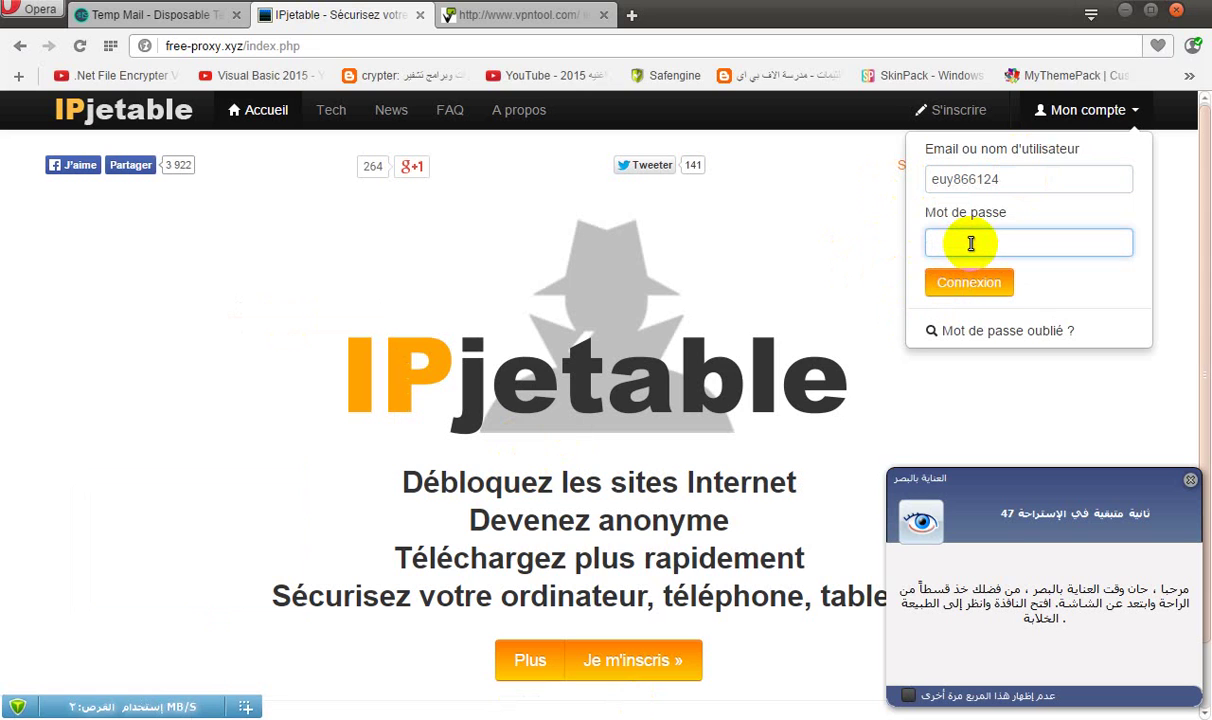
{"action": "left_click", "coordinate": [984, 290]}
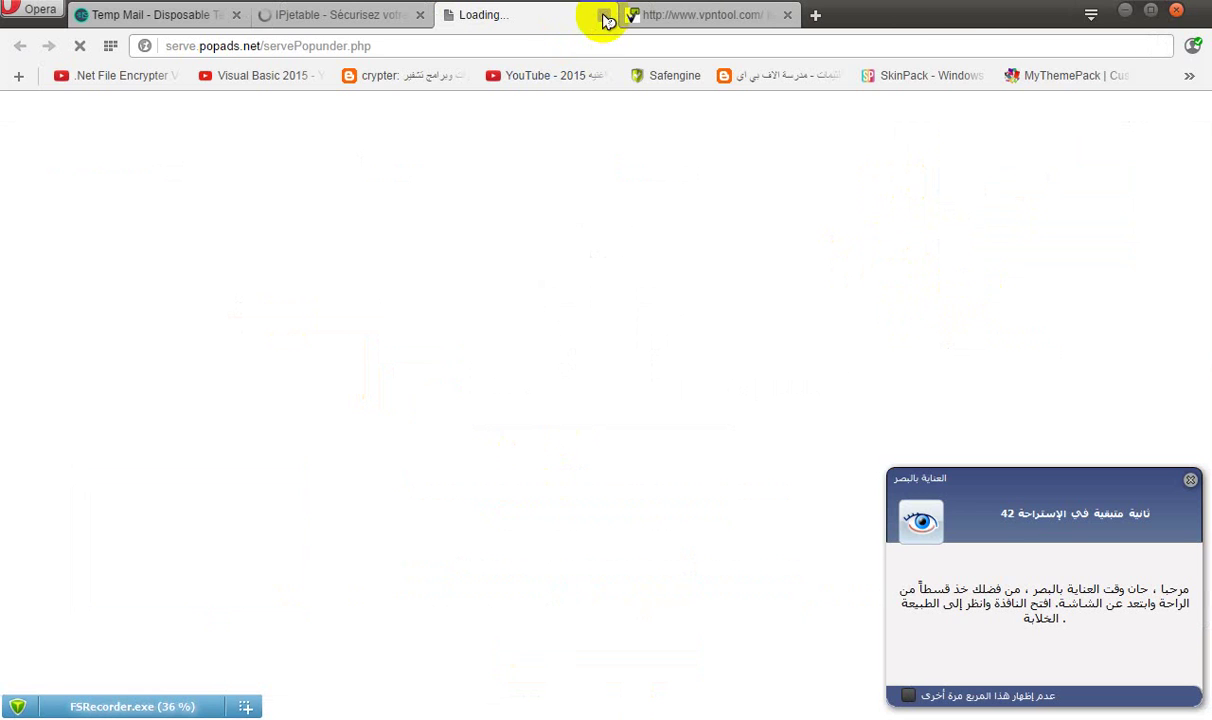
{"action": "left_click", "coordinate": [600, 16]}
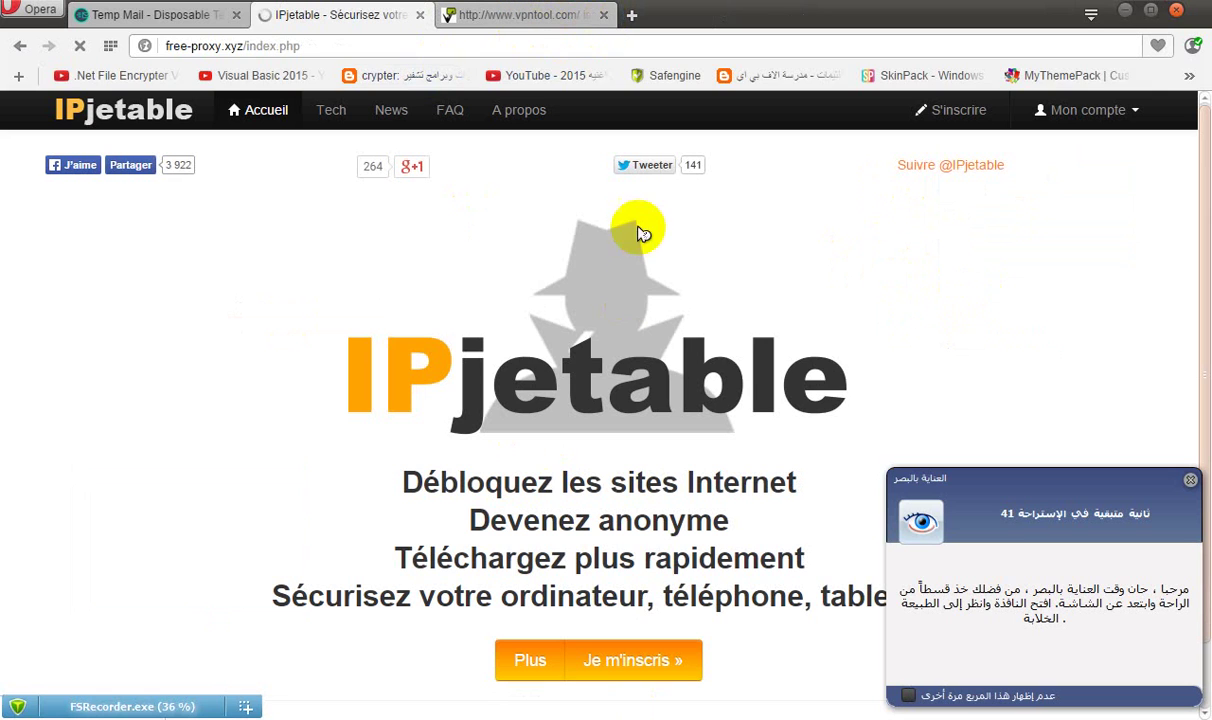
{"action": "left_click", "coordinate": [1190, 480]}
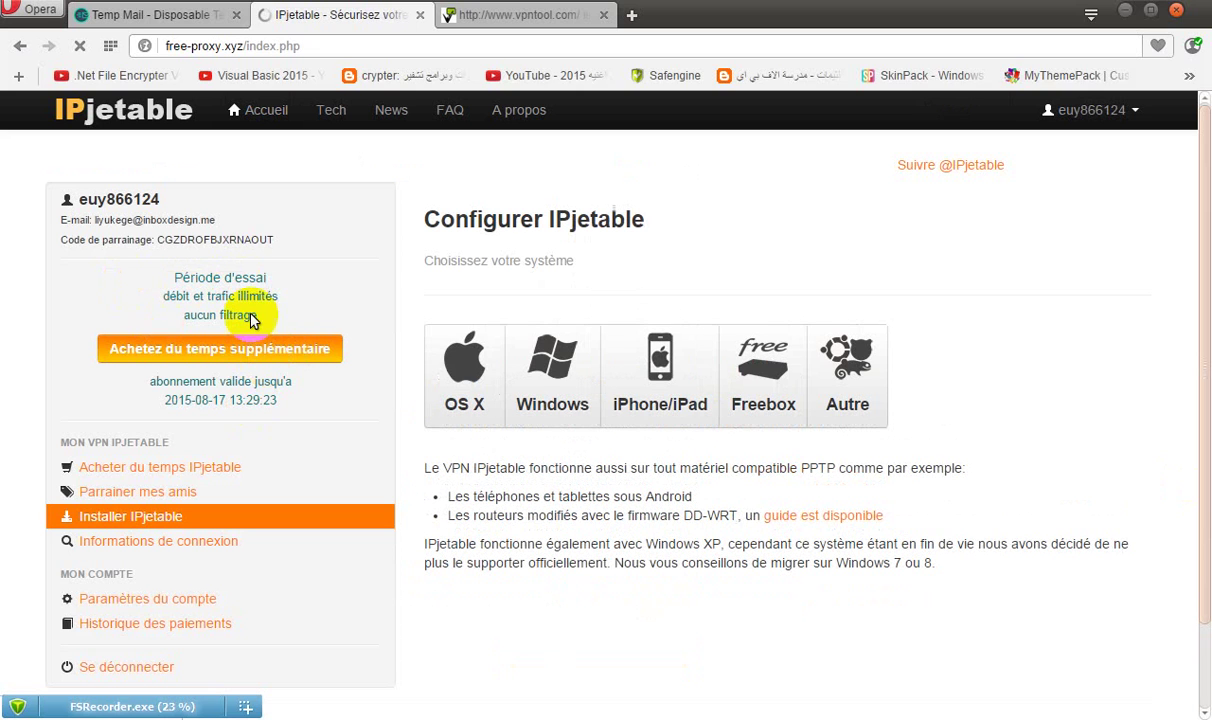
Switch from the browser to the Notepad notes and highlight the line about viewing the error.
{"action": "left_click", "coordinate": [1129, 11]}
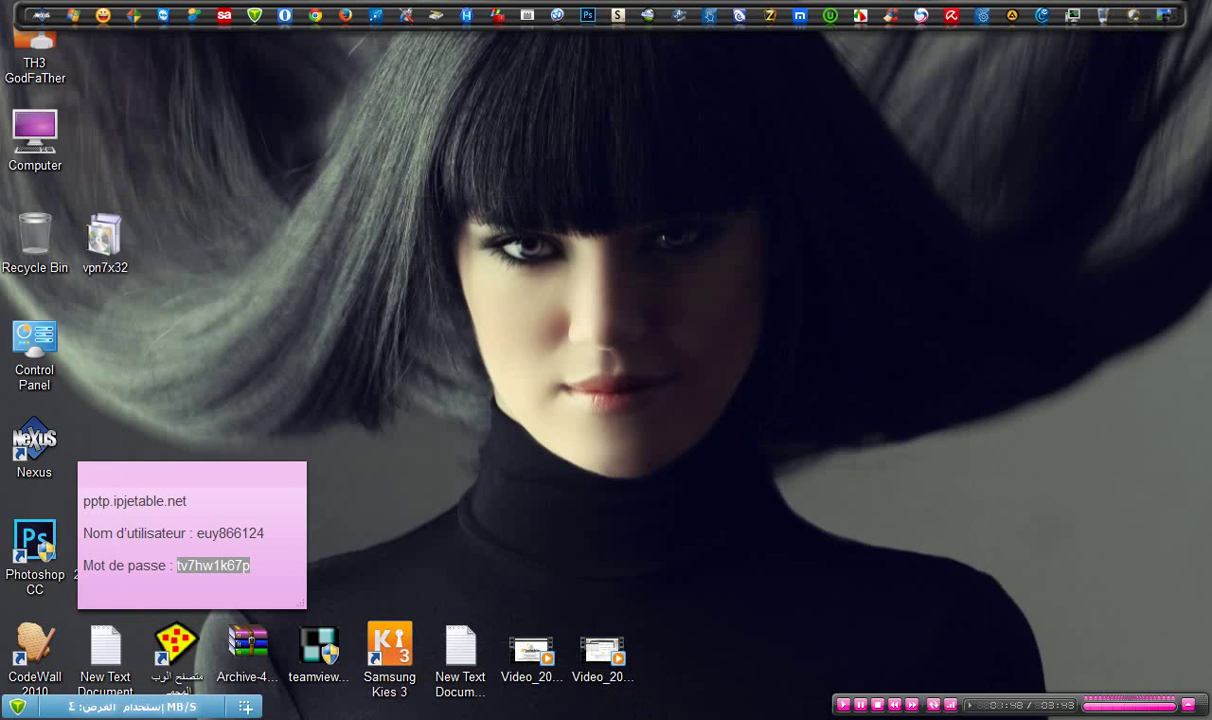
{"action": "left_click", "coordinate": [694, 717]}
{"action": "left_click_drag", "start_coordinate": [512, 442], "coordinate": [915, 448]}
Open the IPJetable VPN connection, fill in the account password copied from the sticky note, and try to connect.
{"action": "left_click", "coordinate": [1030, 717]}
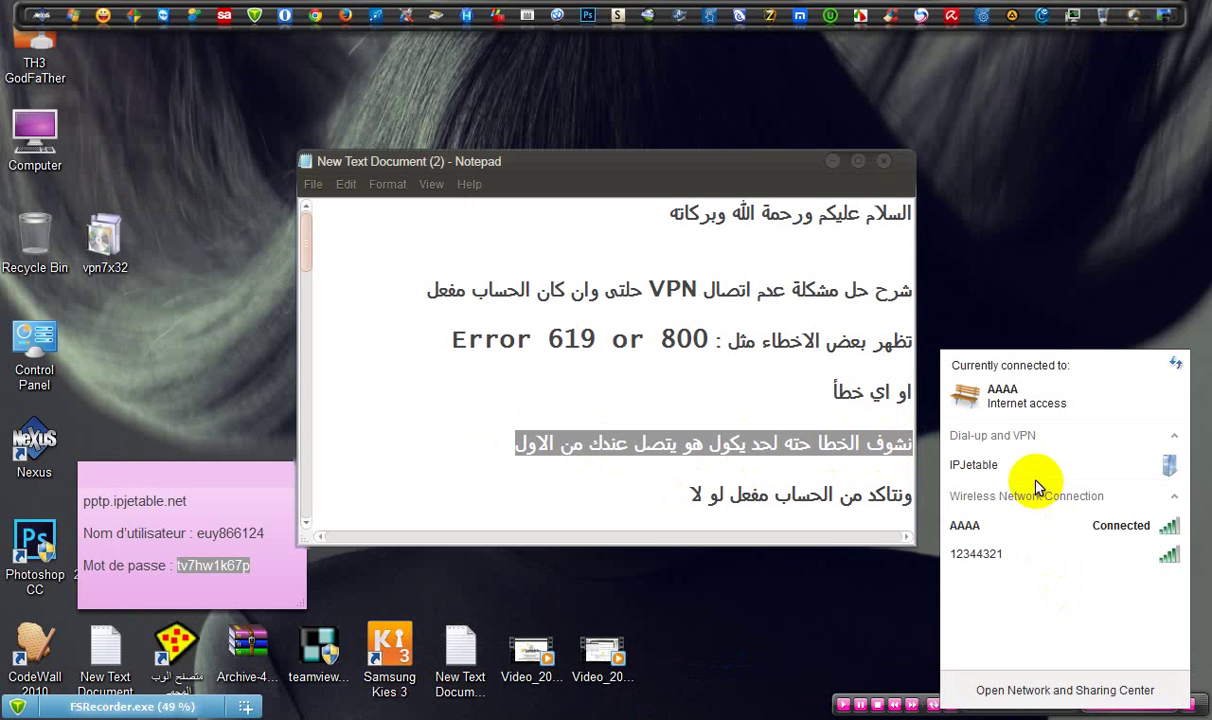
{"action": "left_click", "coordinate": [1036, 474]}
{"action": "left_click", "coordinate": [1139, 496]}
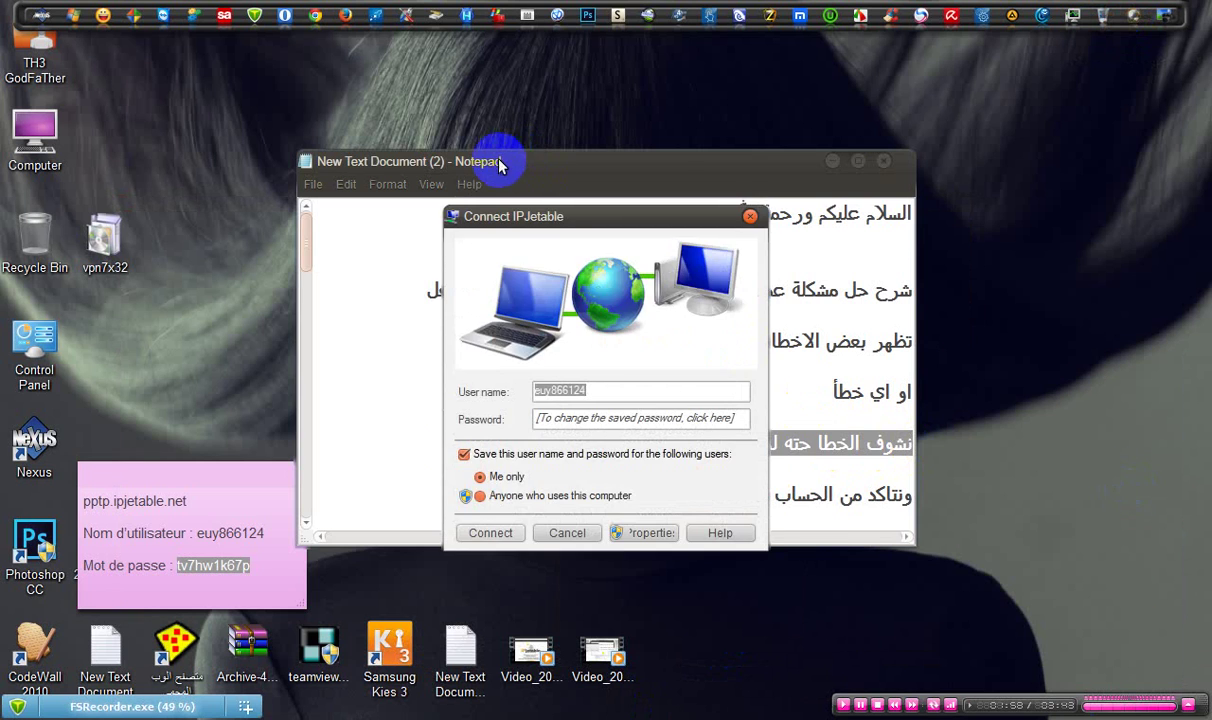
{"action": "right_click", "coordinate": [223, 563]}
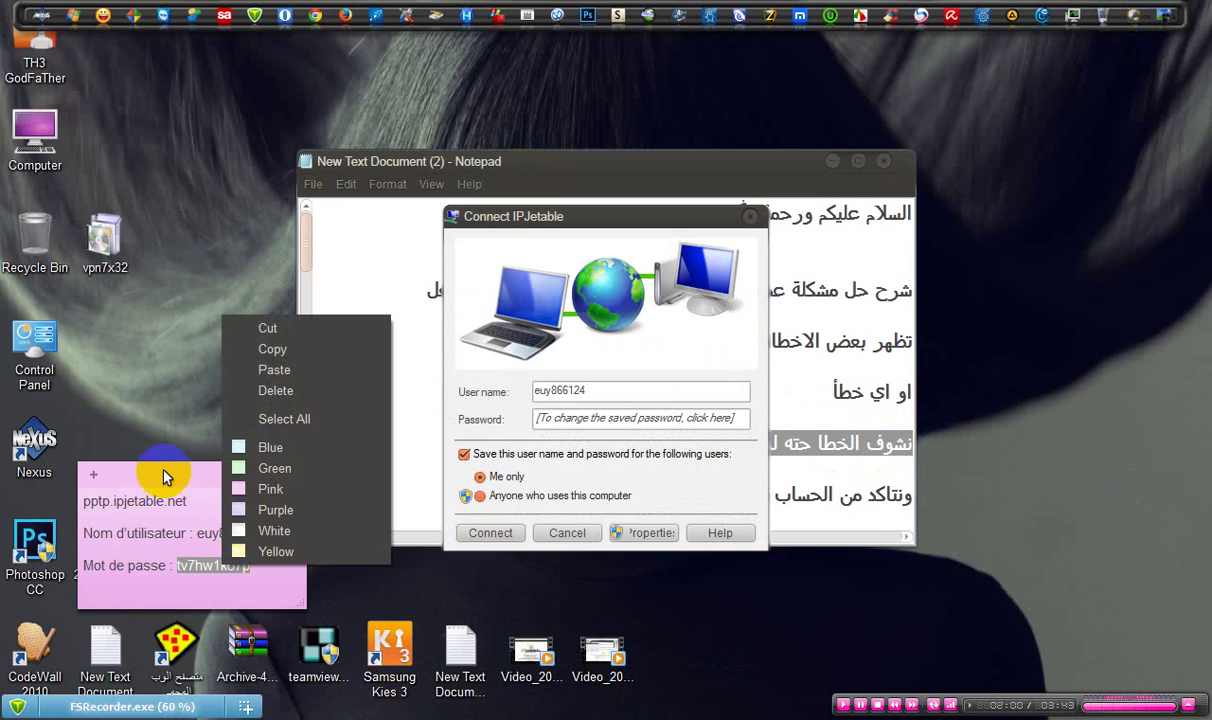
{"action": "left_click", "coordinate": [242, 350]}
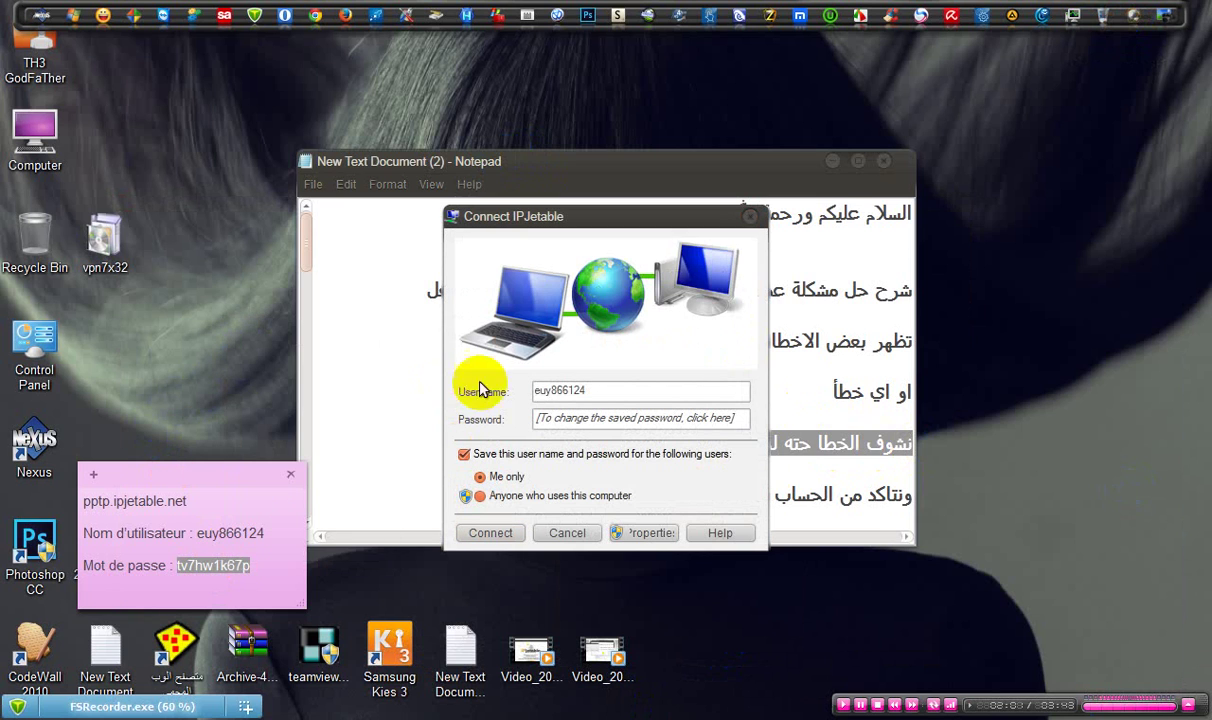
{"action": "left_click", "coordinate": [552, 419]}
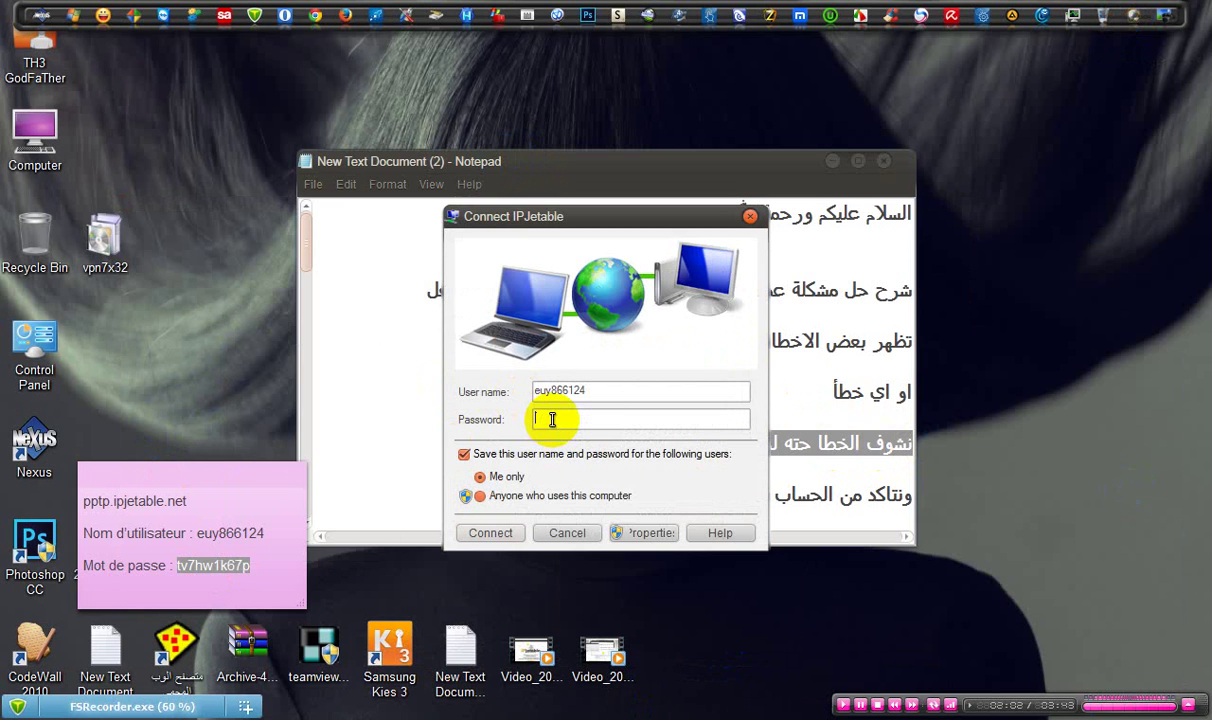
{"action": "left_click", "coordinate": [501, 535]}
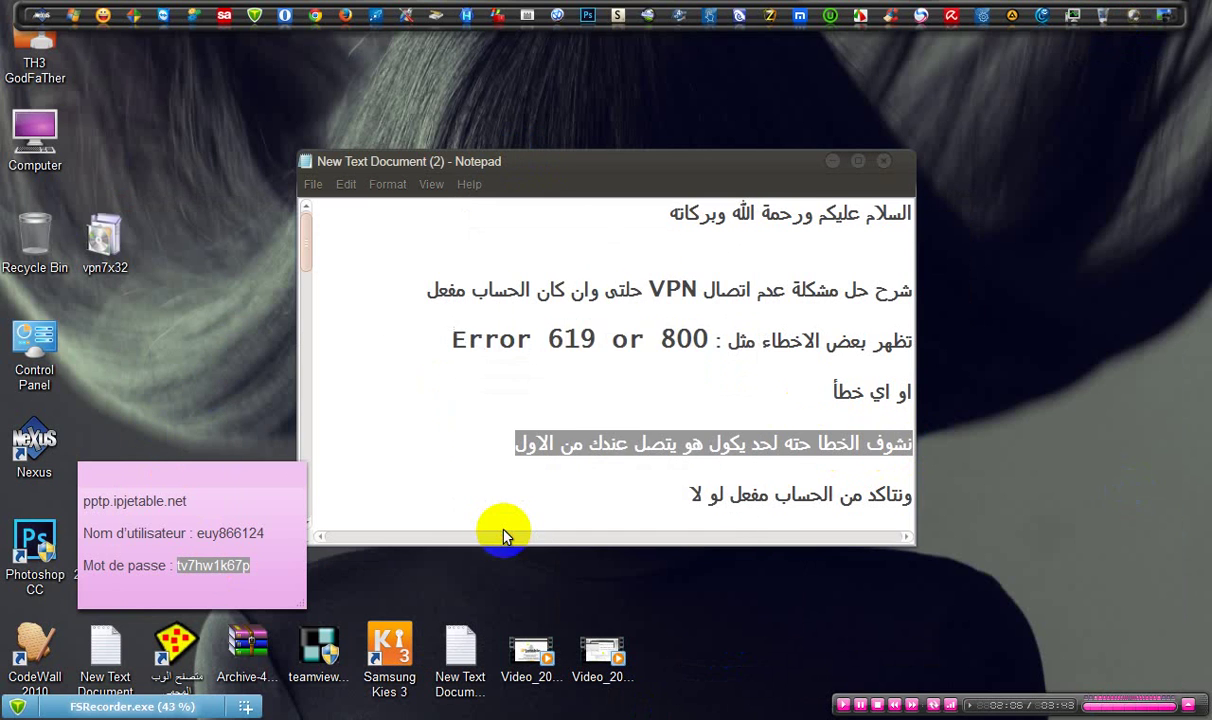
Minimise the Notepad notes and close the IPJetable connection error dialog after reading it.
{"action": "left_click", "coordinate": [833, 161]}
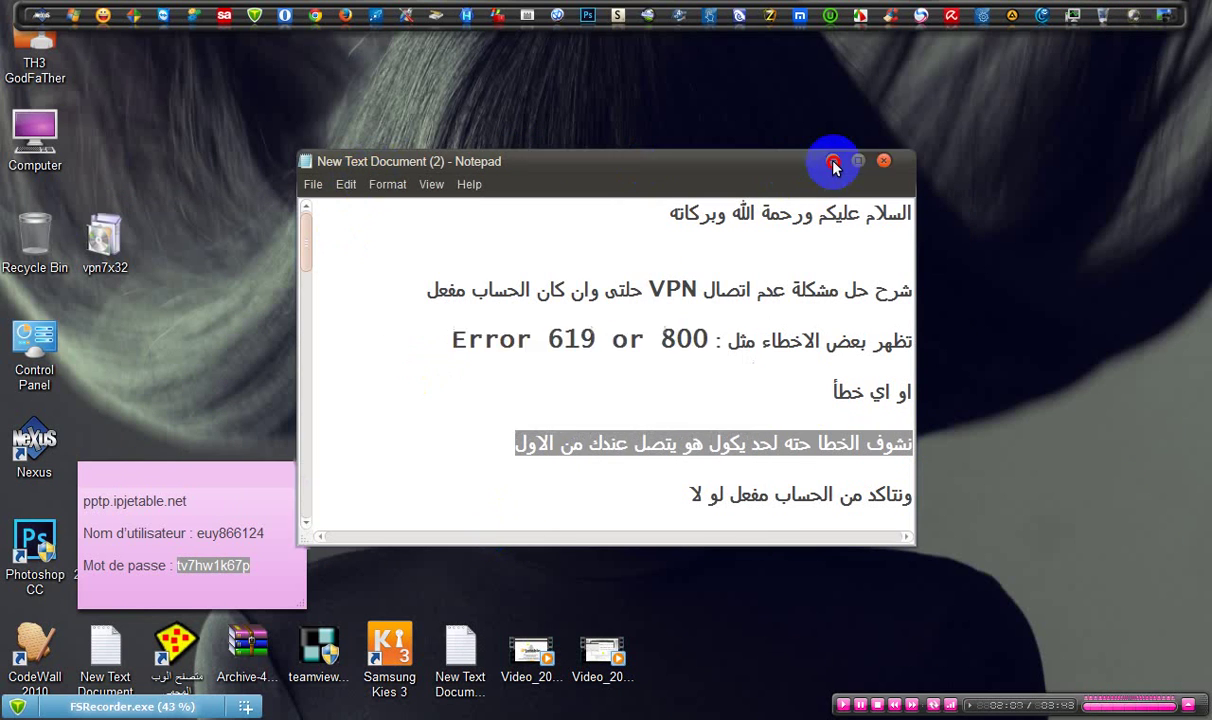
{"action": "left_click_drag", "start_coordinate": [637, 327], "coordinate": [676, 244]}
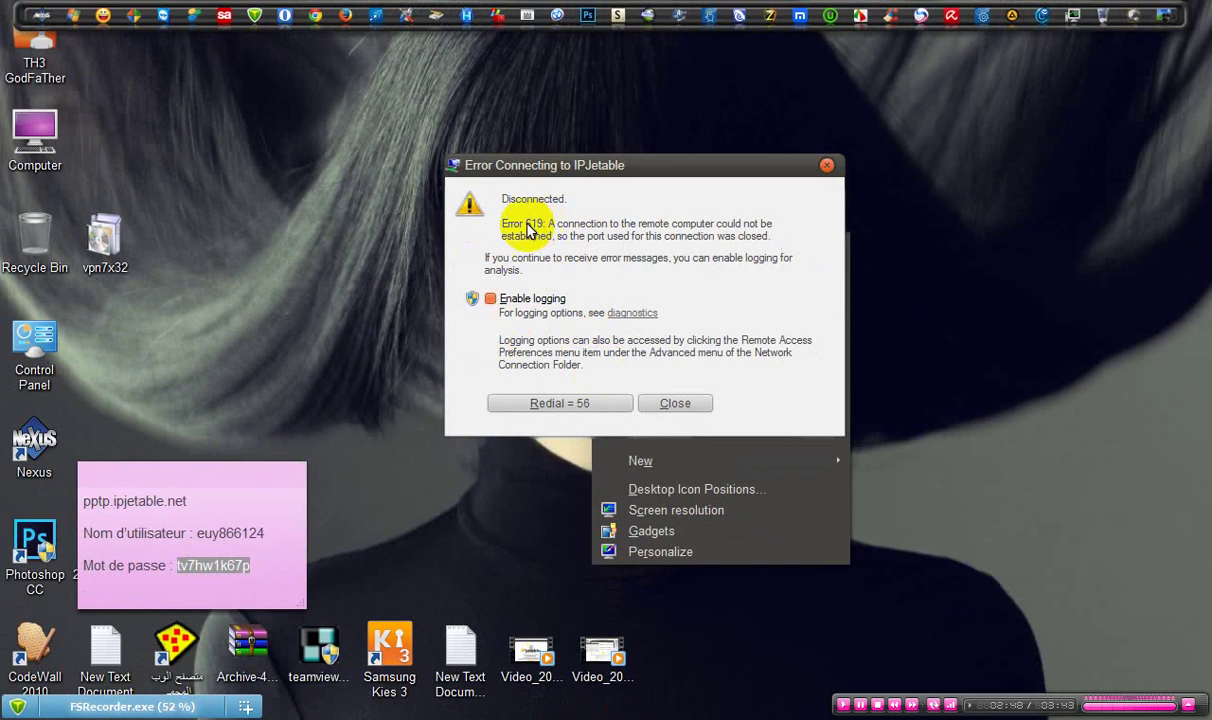
{"action": "left_click", "coordinate": [827, 166]}
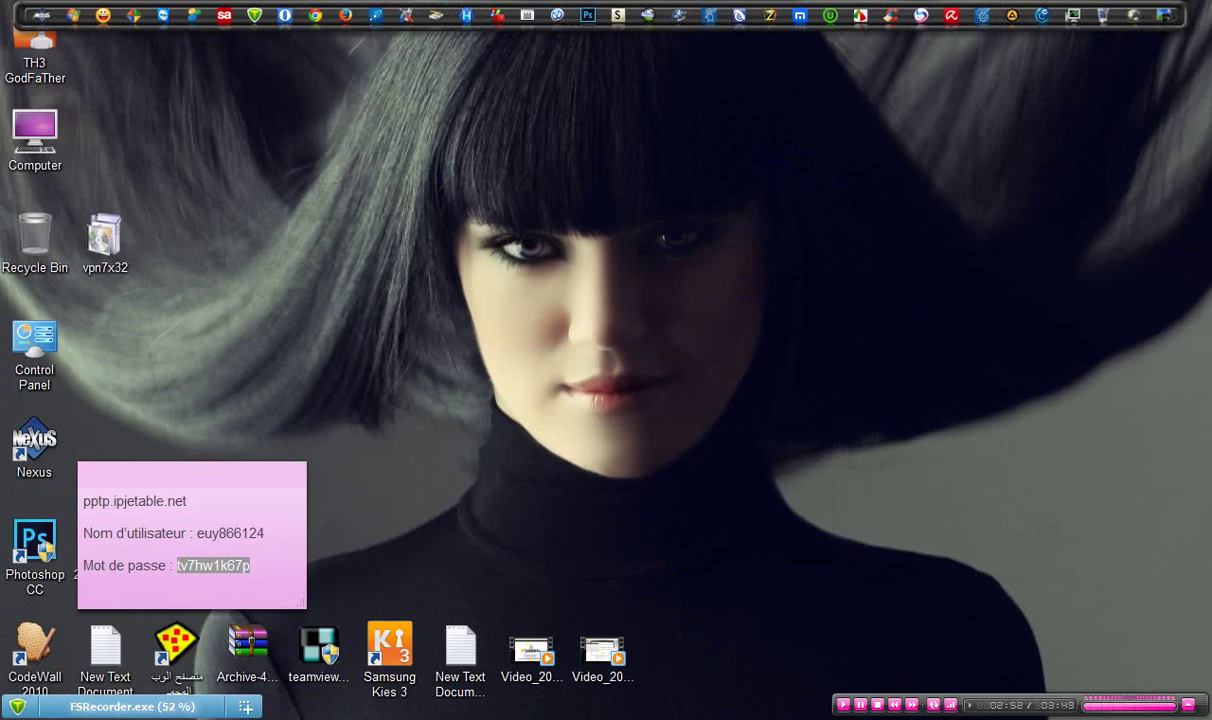
In the Notepad notes, replace the line about checking account activation with "مثل ماشفتو الخطا" and add the line "هسه نجل للحلول" below it.
{"action": "left_click", "coordinate": [726, 718]}
{"action": "double_click", "coordinate": [619, 495]}
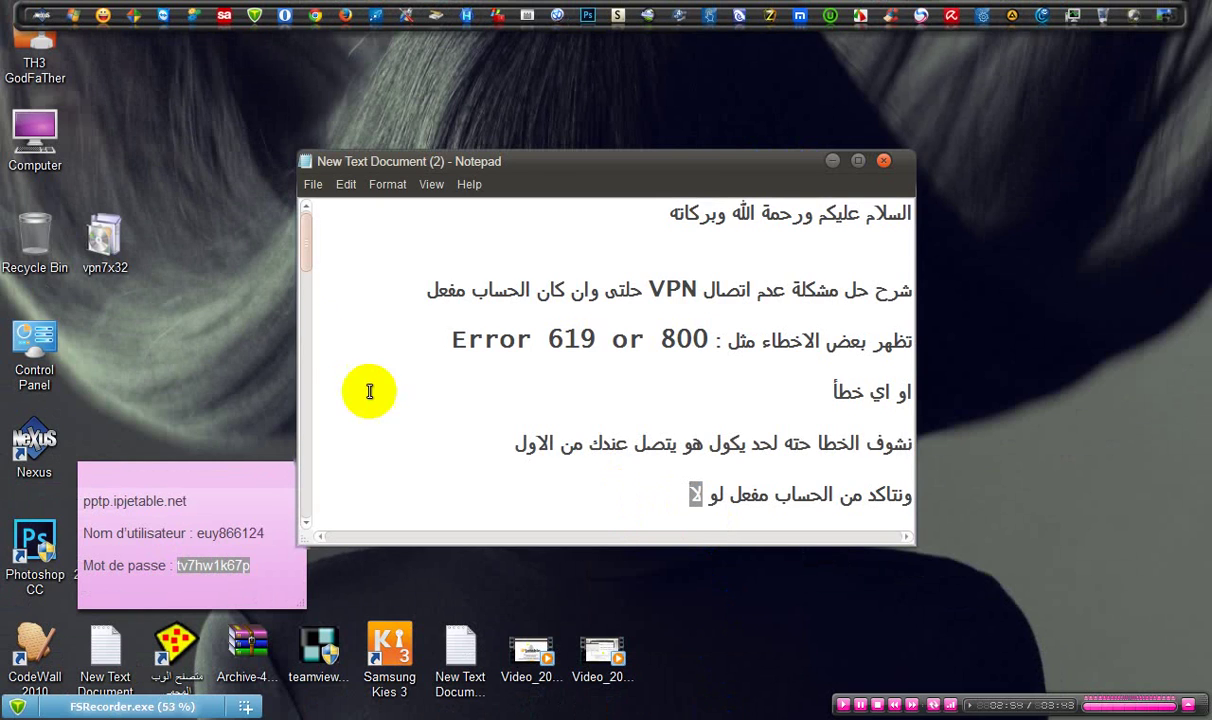
{"action": "left_click_drag", "start_coordinate": [306, 259], "coordinate": [305, 267]}
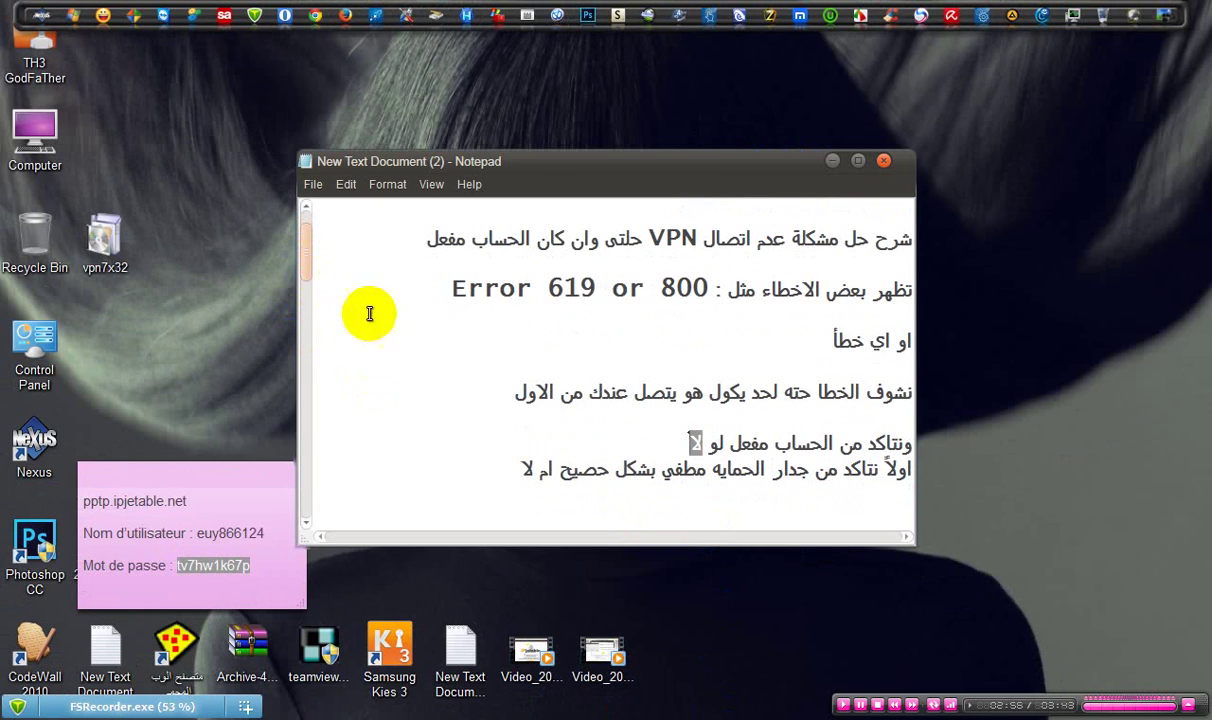
{"action": "left_click_drag", "start_coordinate": [689, 444], "coordinate": [922, 444]}
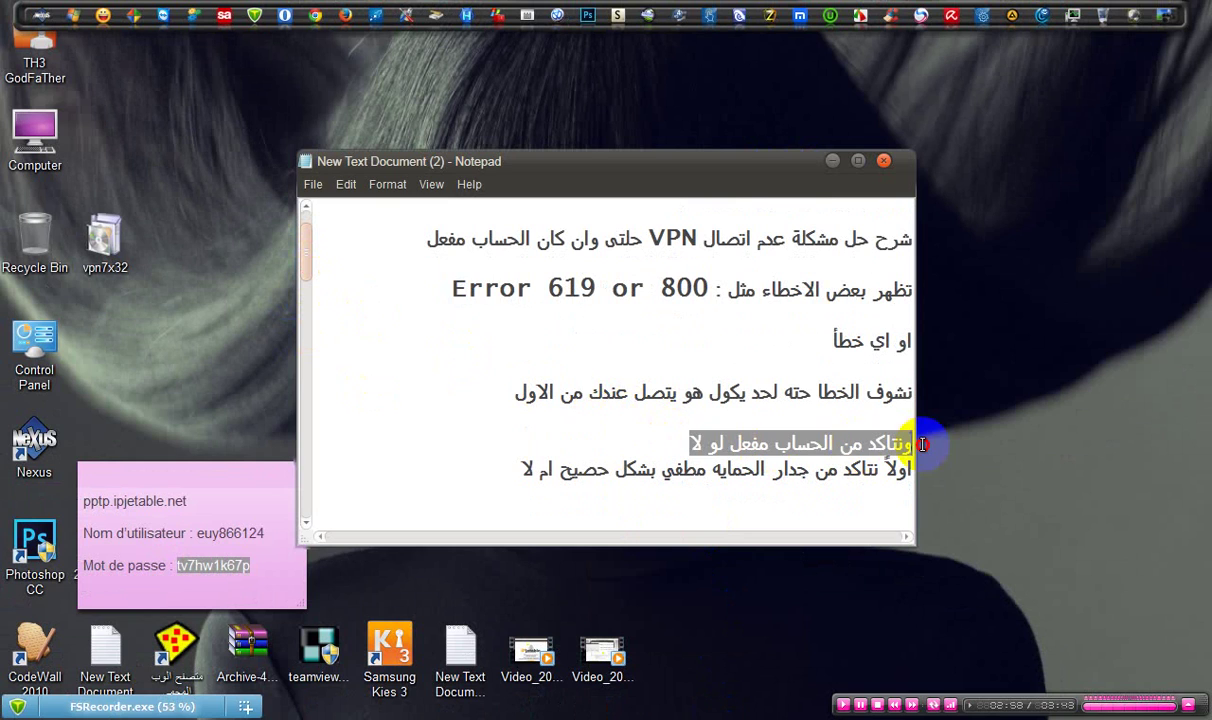
{"action": "type", "text": "مثل ماشفتو"}
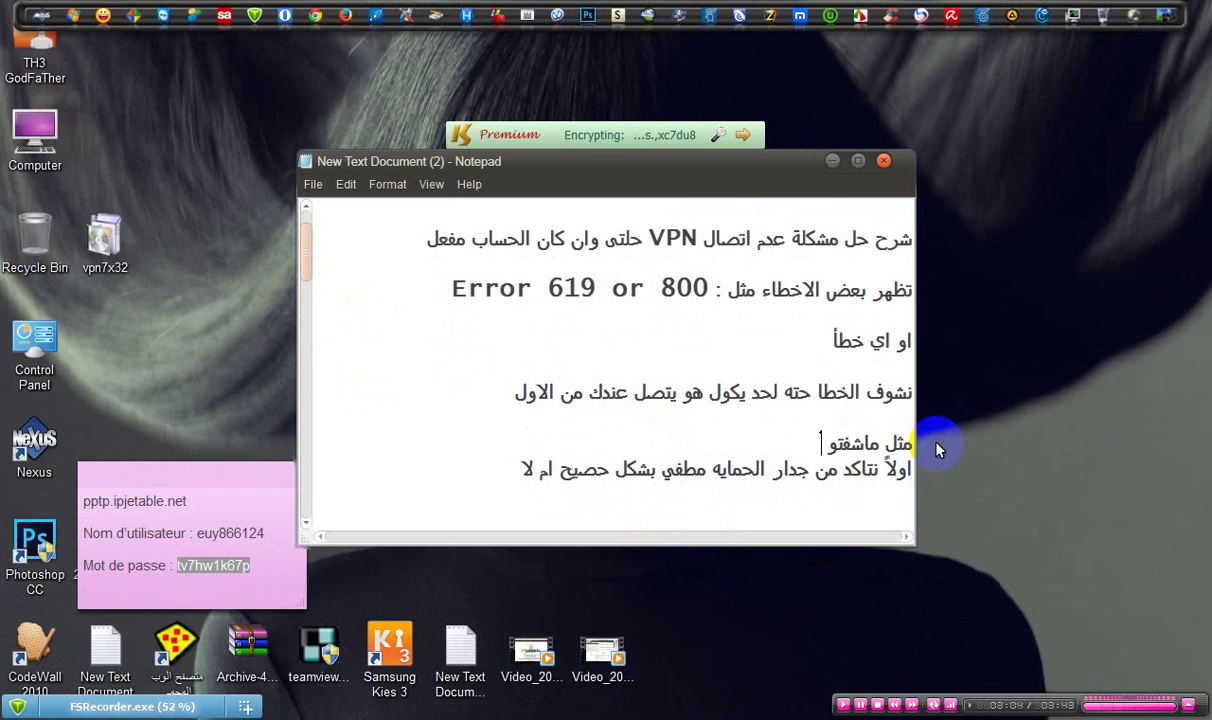
{"action": "type", "text": " الخط"}
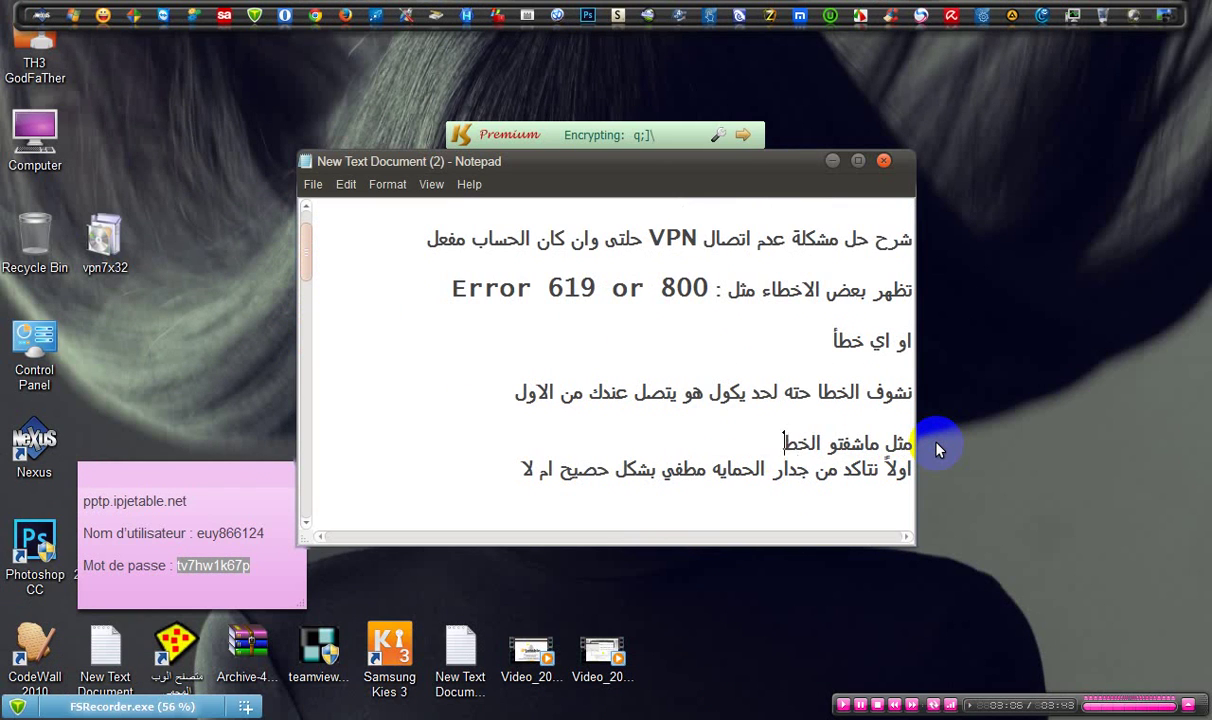
{"action": "type", "text": "ا"}
{"action": "key", "text": "Return"}
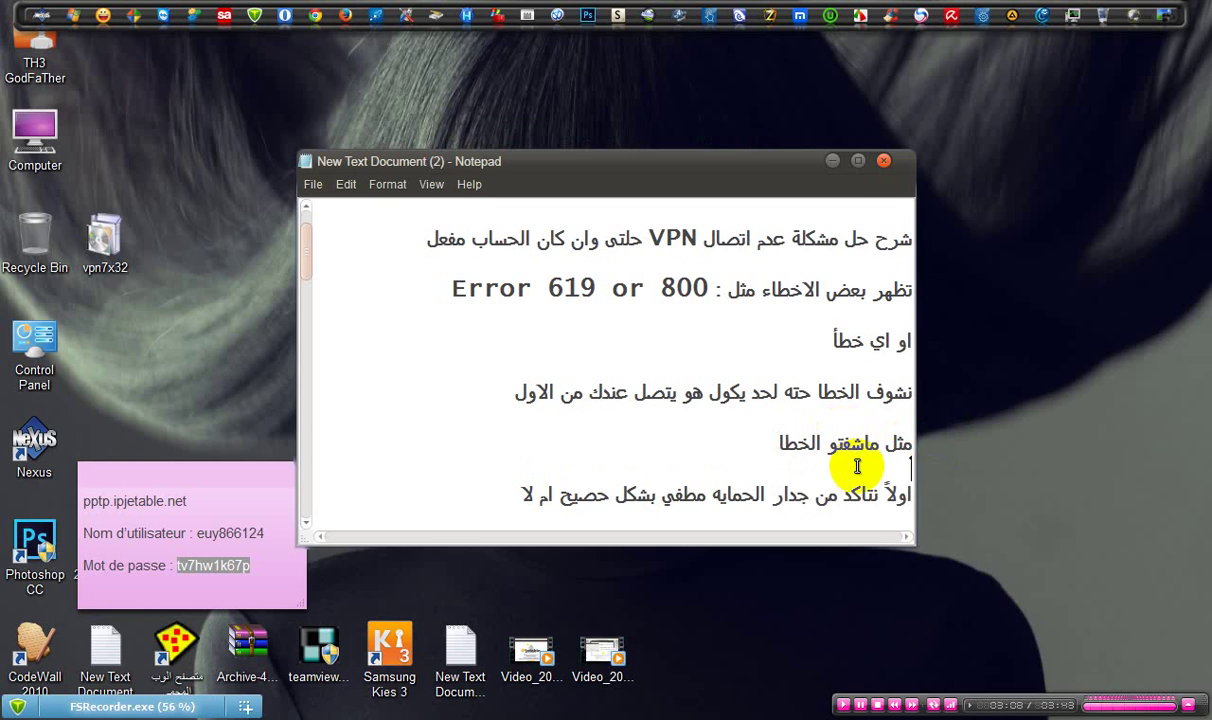
{"action": "type", "text": "هسه نجل للحلول"}
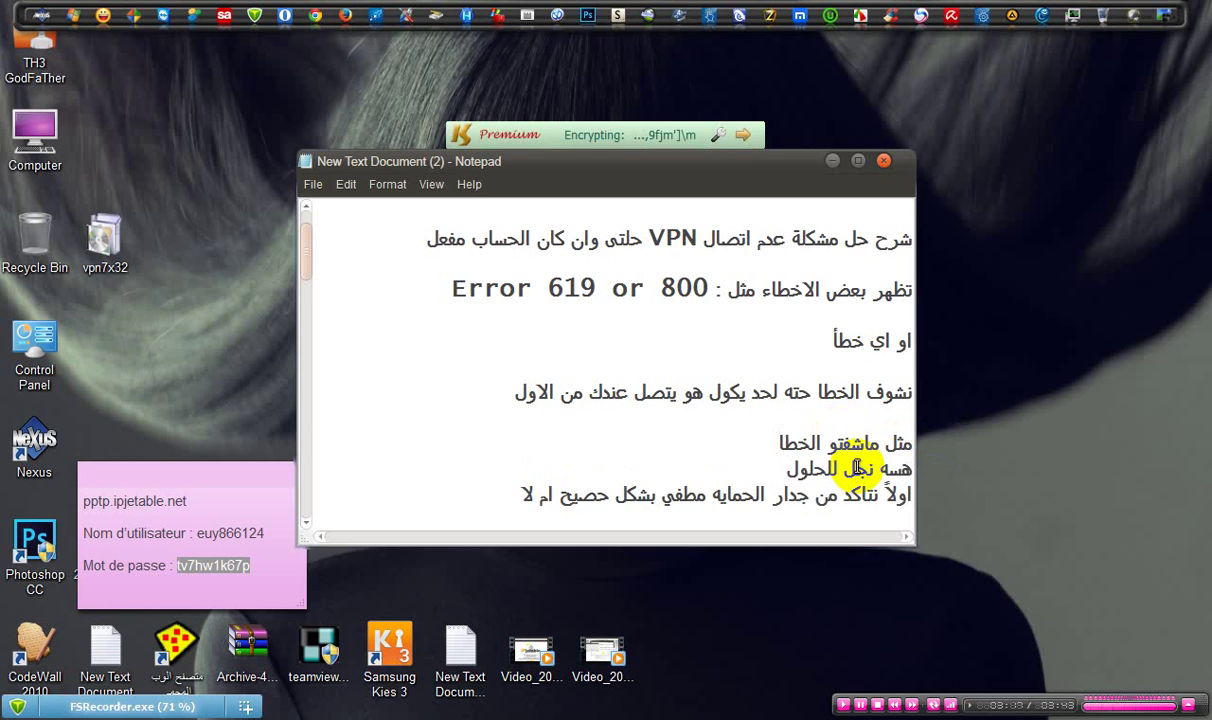
Highlight the firewall note, then open the Windows Firewall network settings and select Turn off Windows Firewall for the home or work network.
{"action": "left_click_drag", "start_coordinate": [914, 495], "coordinate": [463, 482]}
{"action": "left_click", "coordinate": [833, 161]}
{"action": "left_click", "coordinate": [722, 712]}
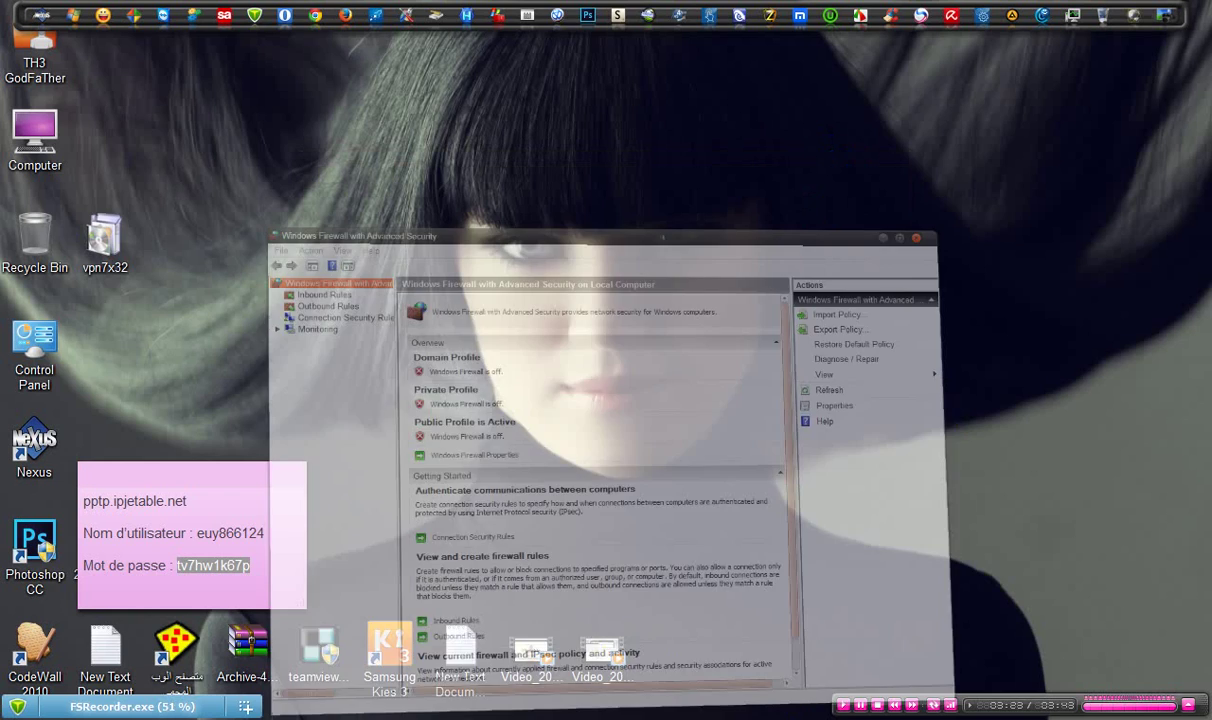
{"action": "left_click", "coordinate": [617, 712]}
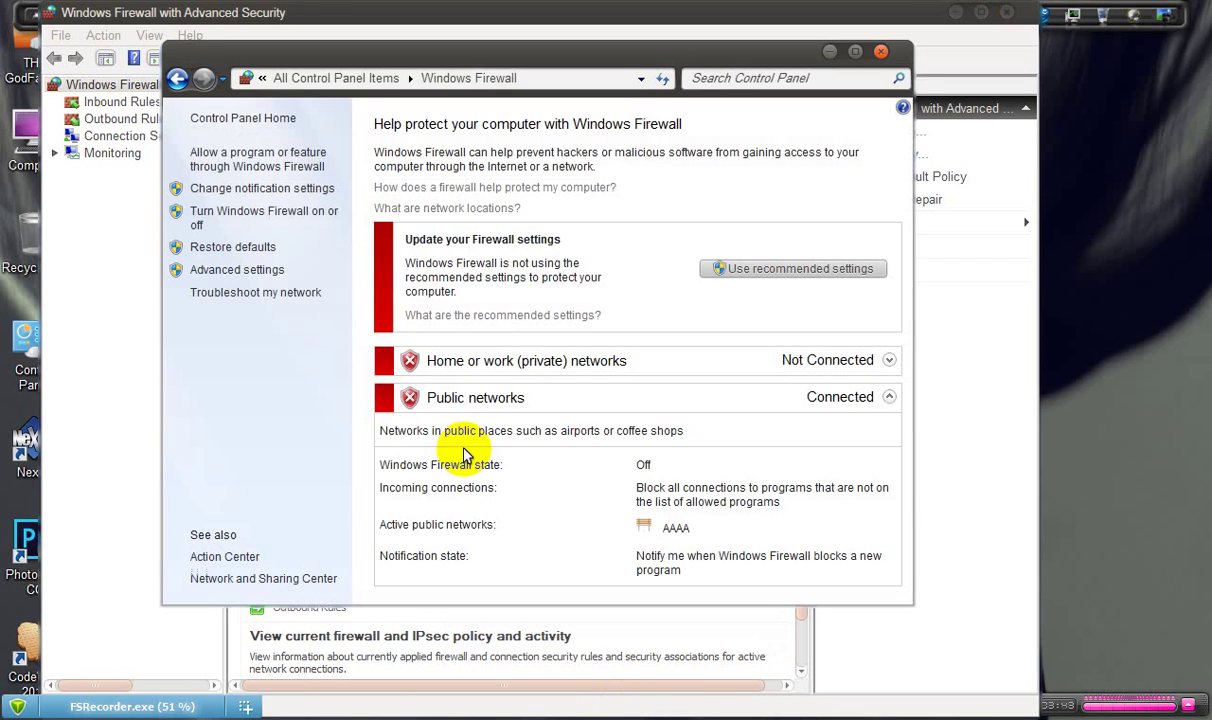
{"action": "left_click", "coordinate": [228, 217]}
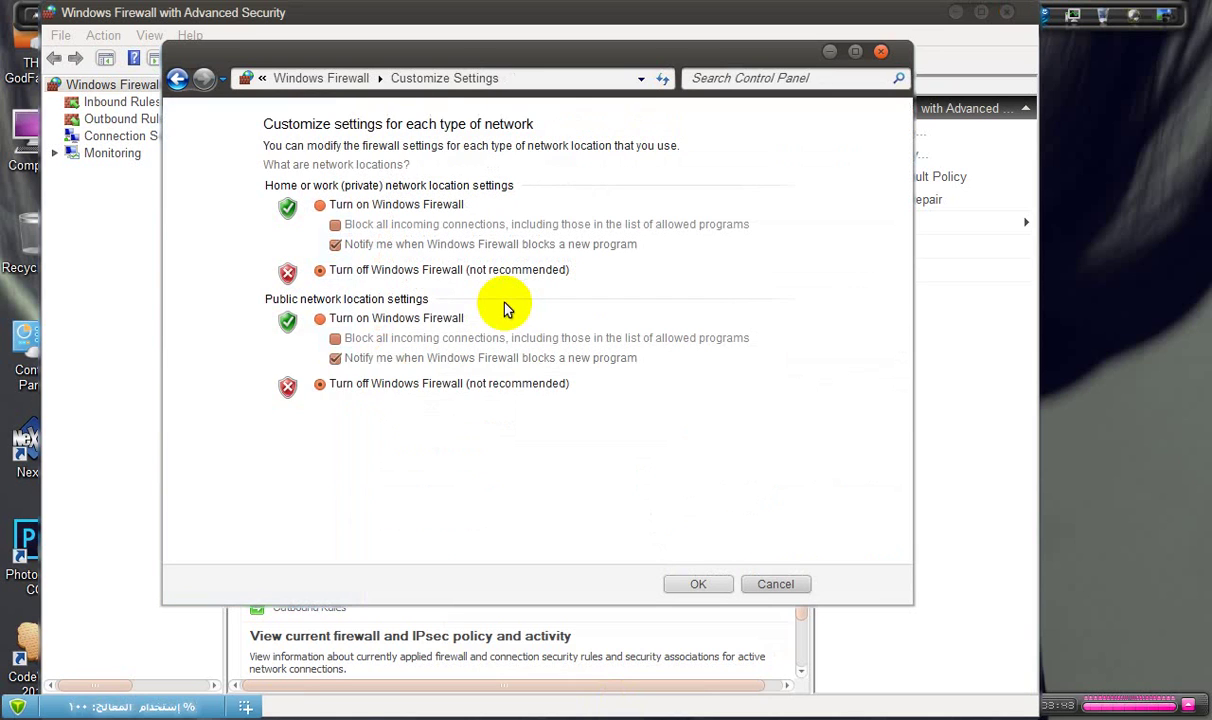
{"action": "left_click", "coordinate": [322, 273]}
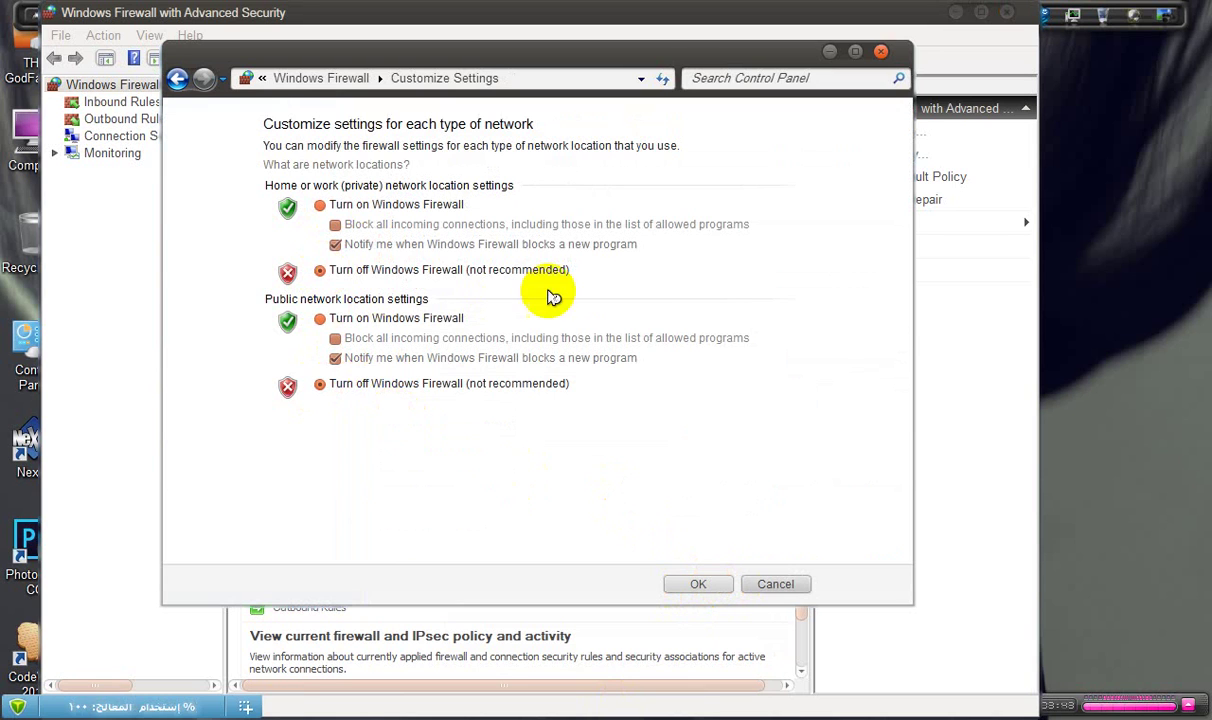
Open the properties of Windows Firewall with Advanced Security and check the firewall state in the Domain, Private and Public profiles.
{"action": "left_click", "coordinate": [140, 323]}
{"action": "left_click", "coordinate": [316, 343]}
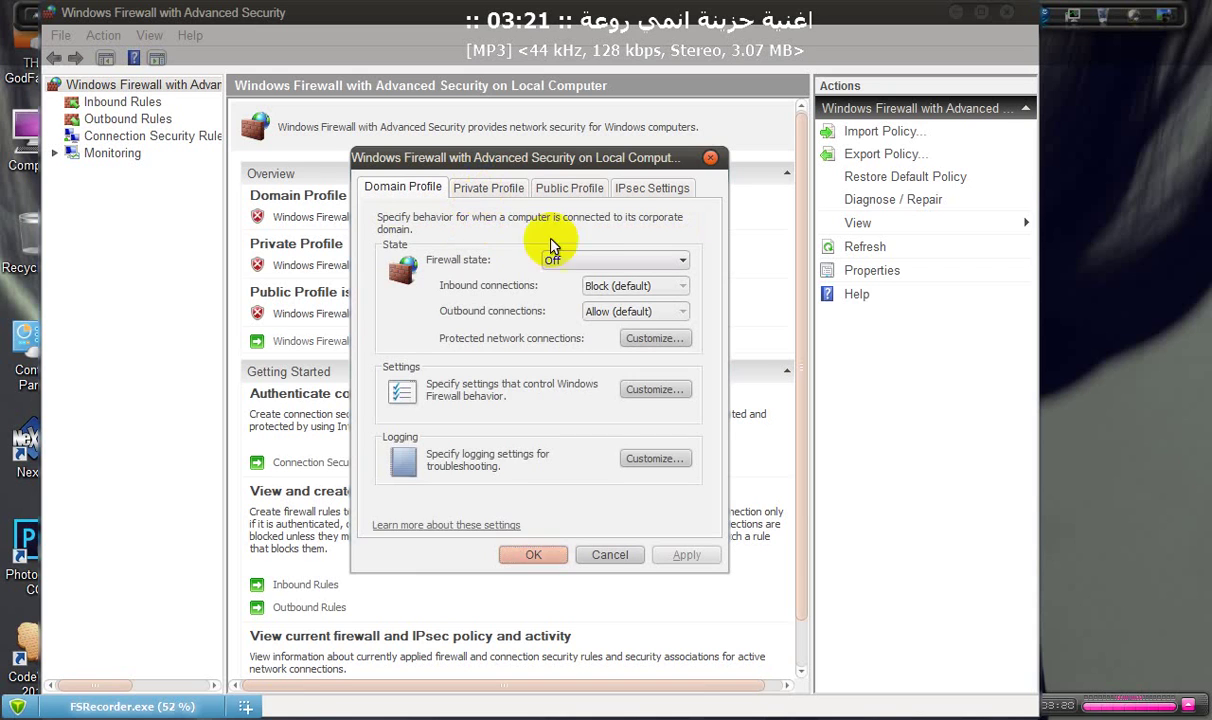
{"action": "left_click", "coordinate": [493, 187]}
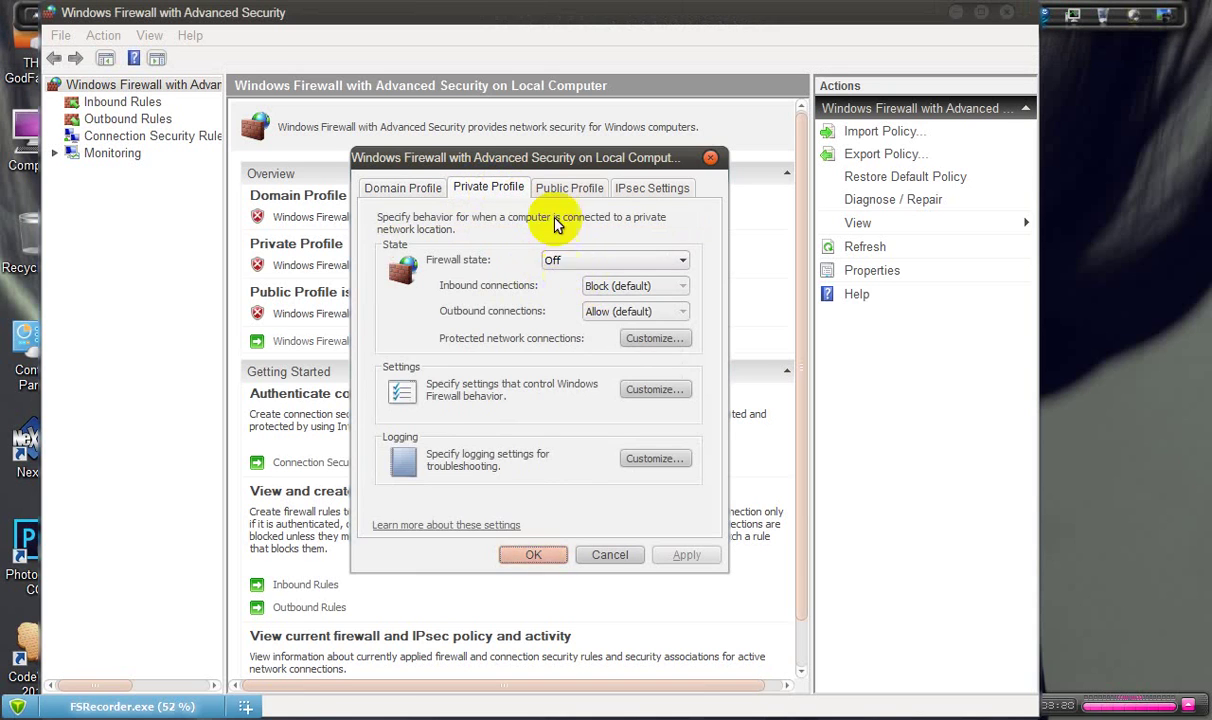
{"action": "left_click", "coordinate": [557, 189]}
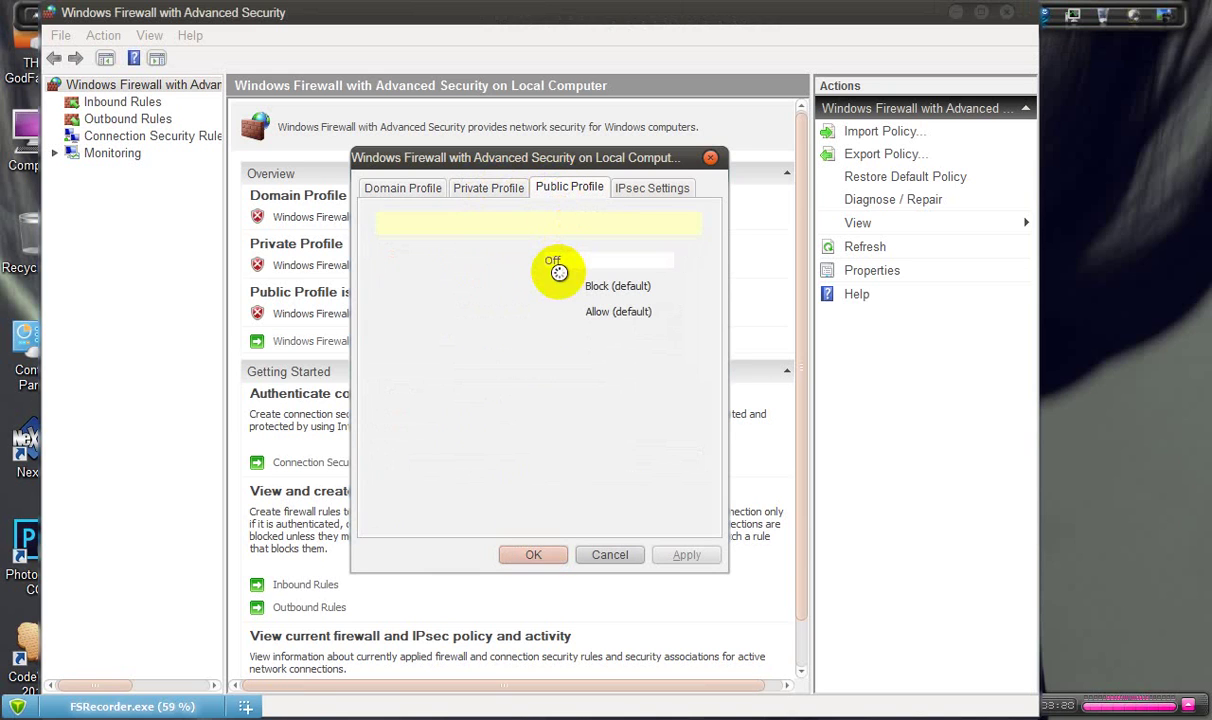
Dismiss the advanced firewall windows, check the Windows Defender status from Control Panel, and close Control Panel.
{"action": "left_click", "coordinate": [606, 556]}
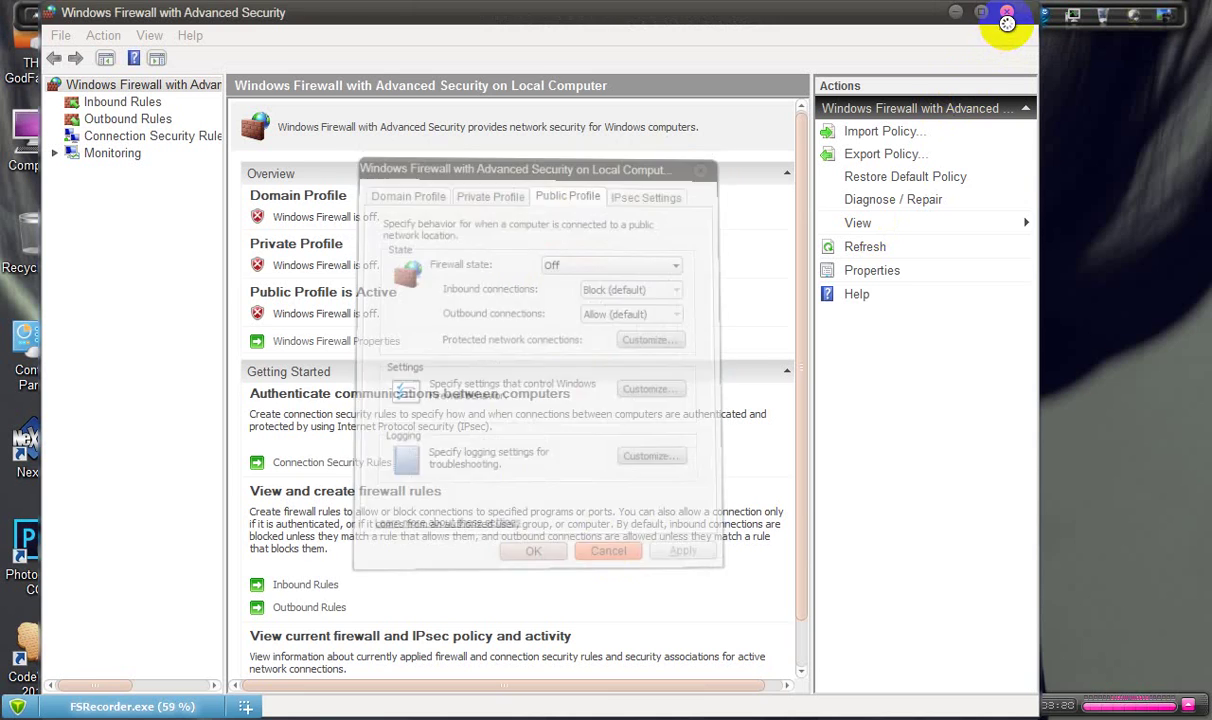
{"action": "left_click", "coordinate": [1007, 16]}
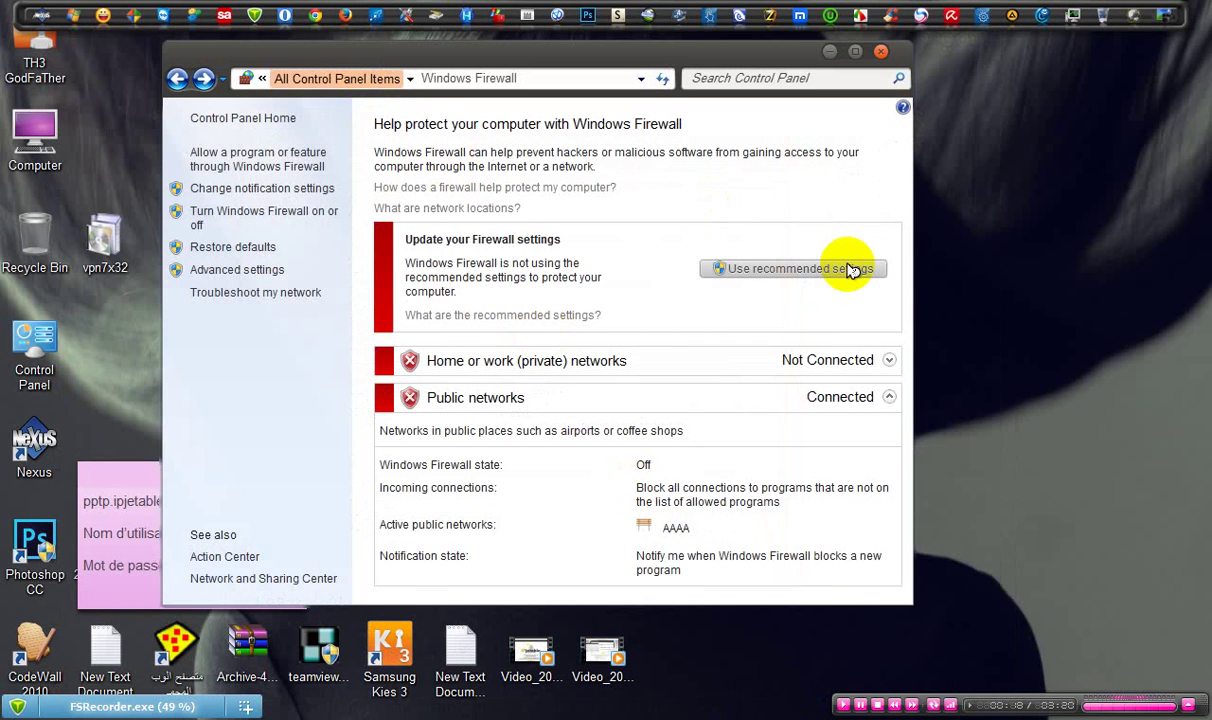
{"action": "left_click_drag", "start_coordinate": [906, 279], "coordinate": [901, 538]}
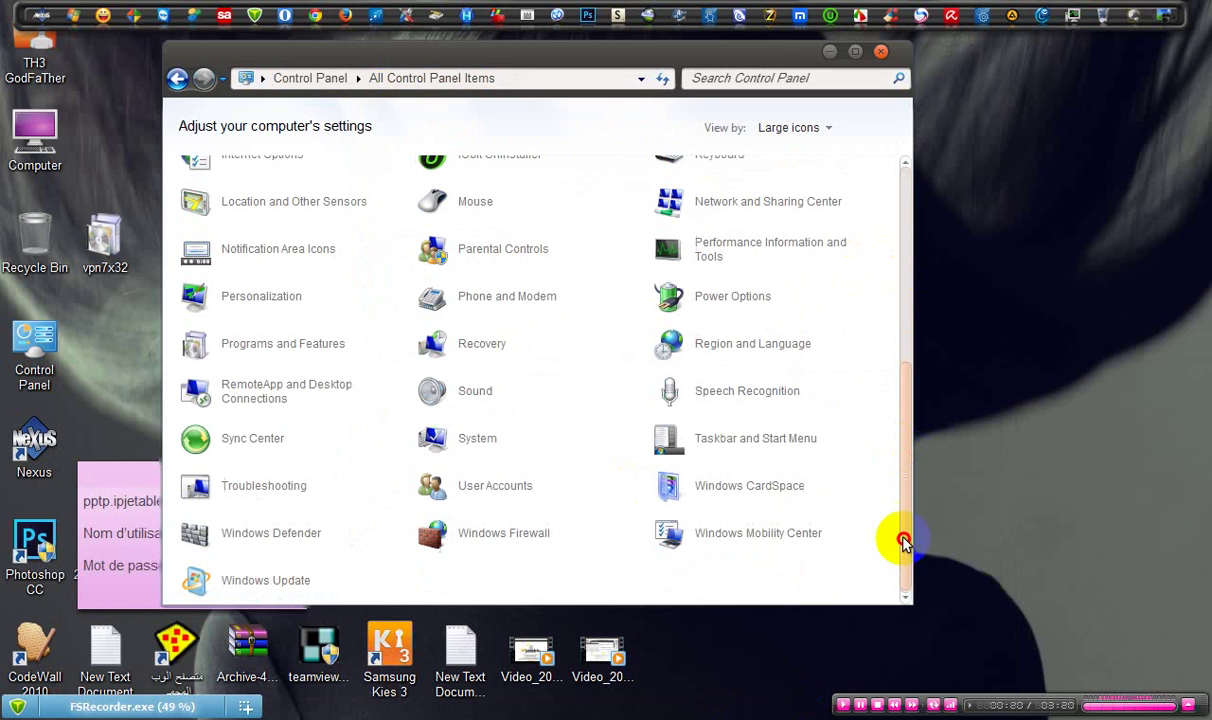
{"action": "left_click", "coordinate": [308, 535]}
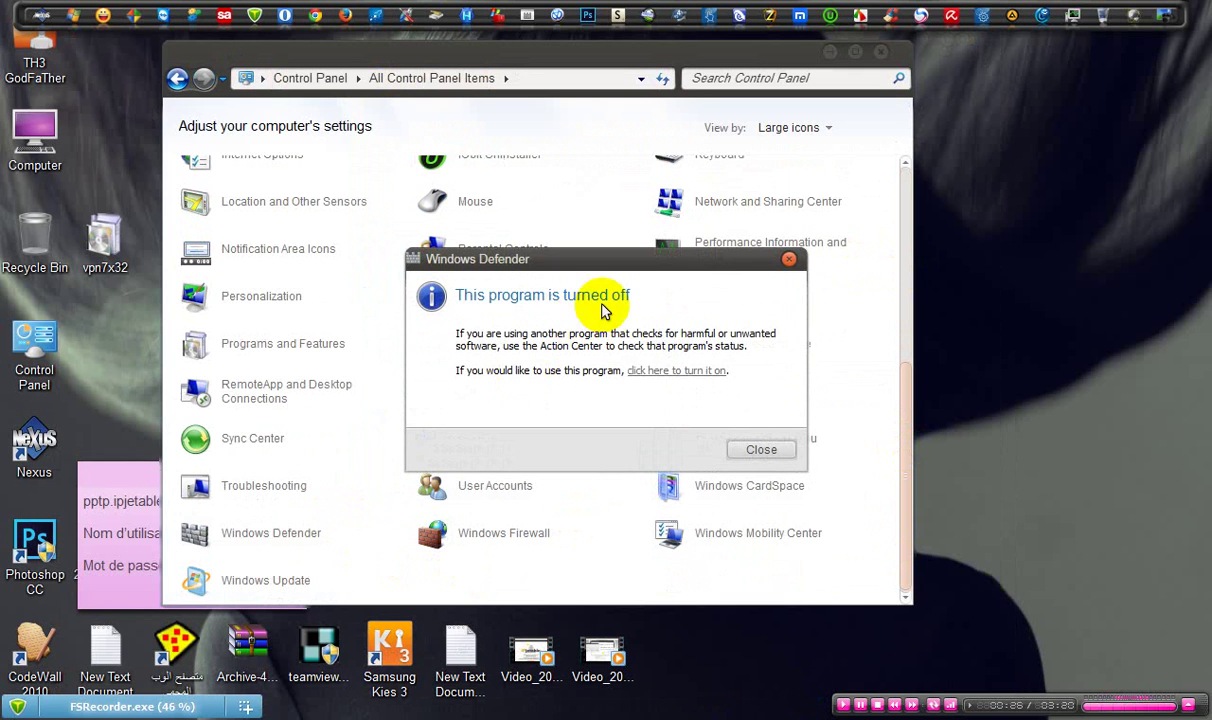
{"action": "left_click", "coordinate": [754, 452]}
{"action": "left_click", "coordinate": [879, 51]}
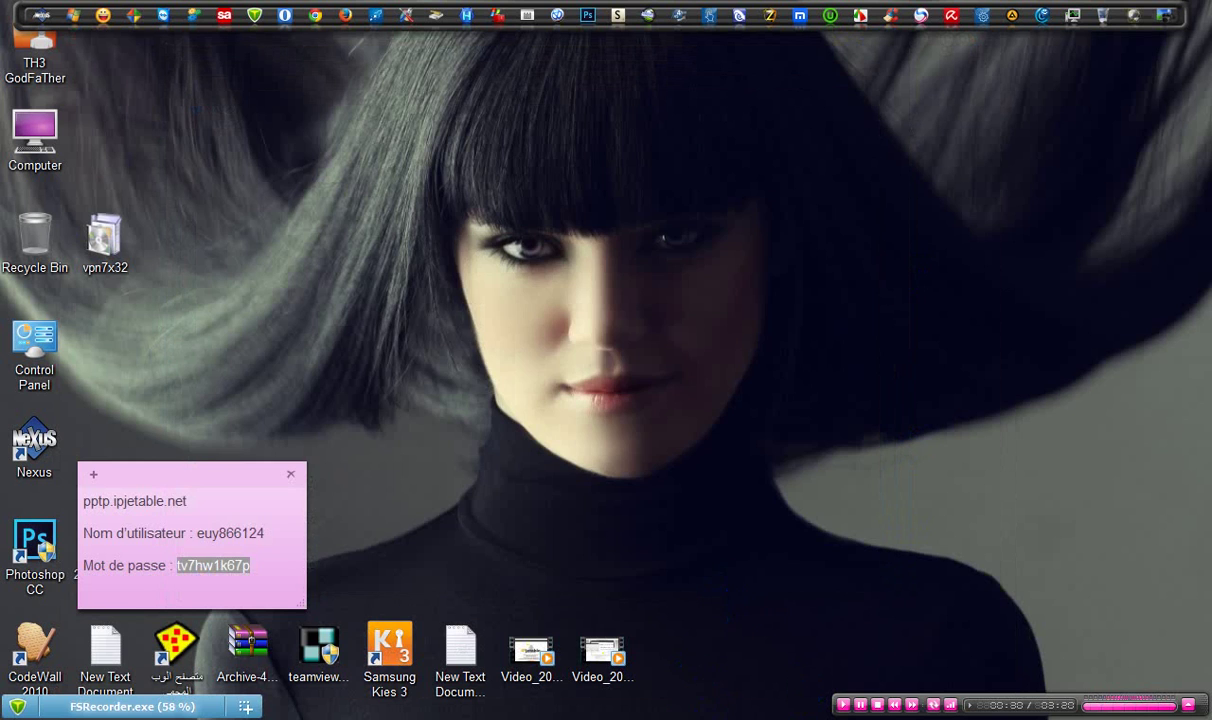
In the Notepad notes, add the line "السبب عدي مو جدار الحمايه ولا شي" below the firewall note.
{"action": "left_click", "coordinate": [693, 718]}
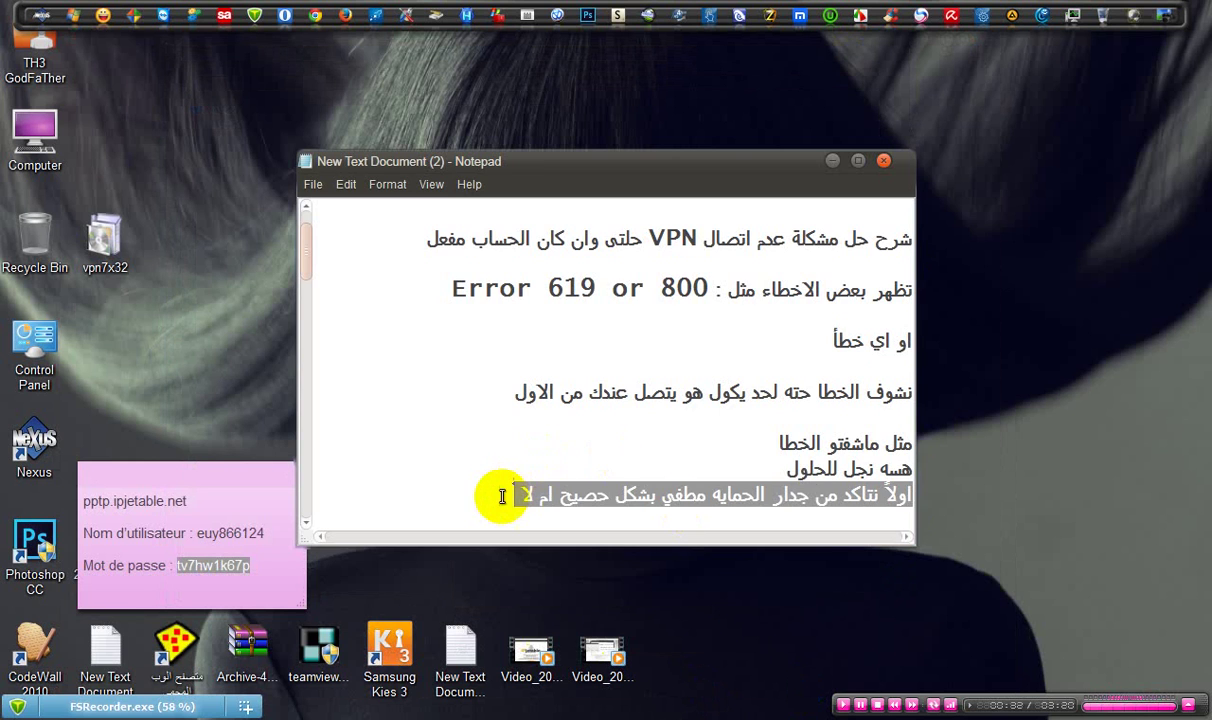
{"action": "left_click", "coordinate": [490, 497]}
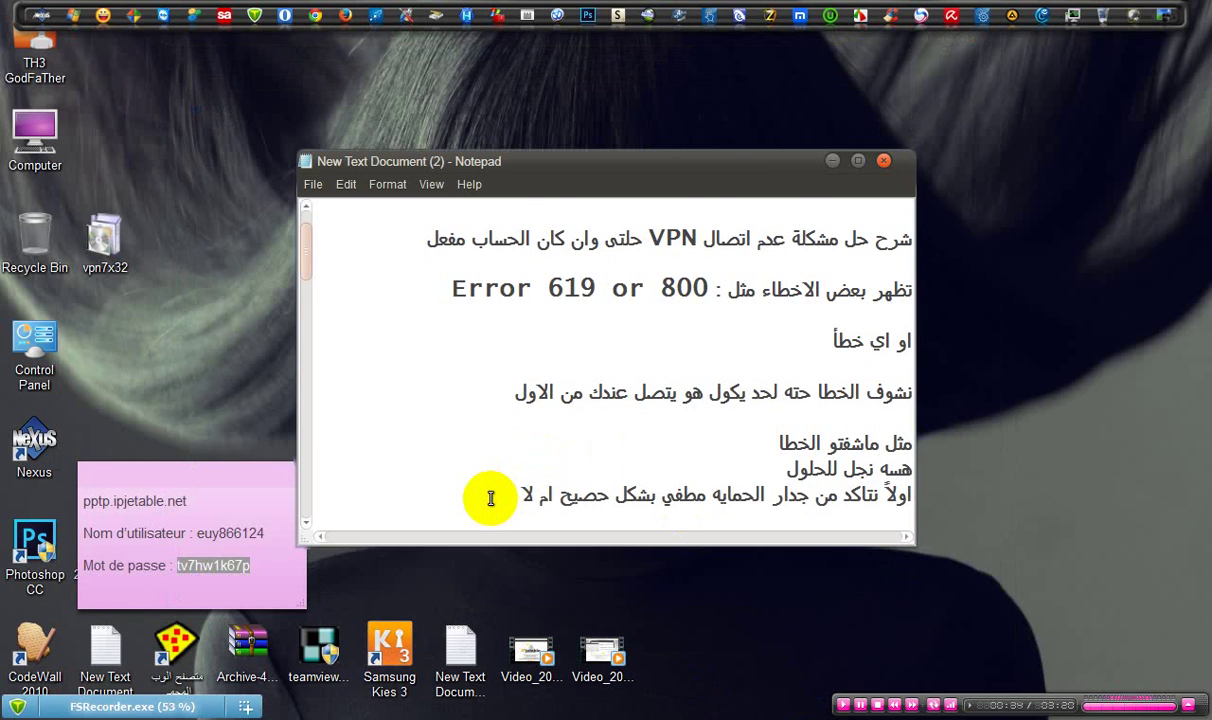
{"action": "key", "text": "Return"}
{"action": "type", "text": "السبب ع"}
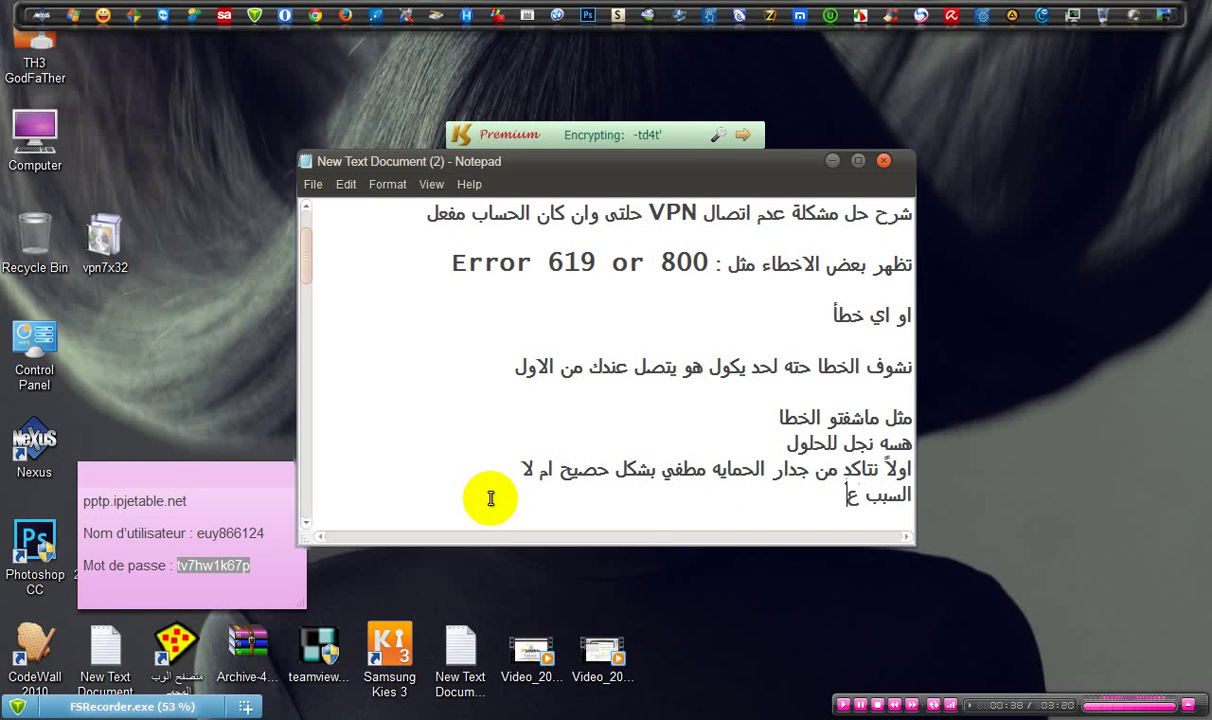
{"action": "type", "text": "دي مو"}
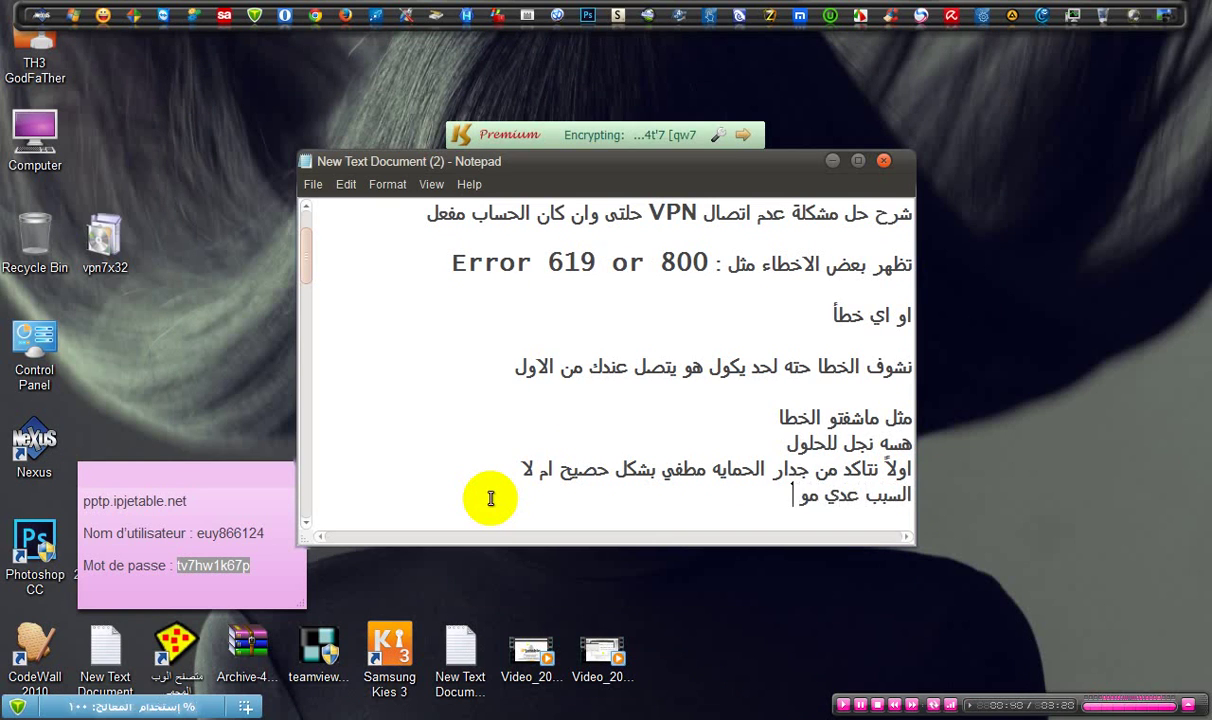
{"action": "type", "text": " جدار"}
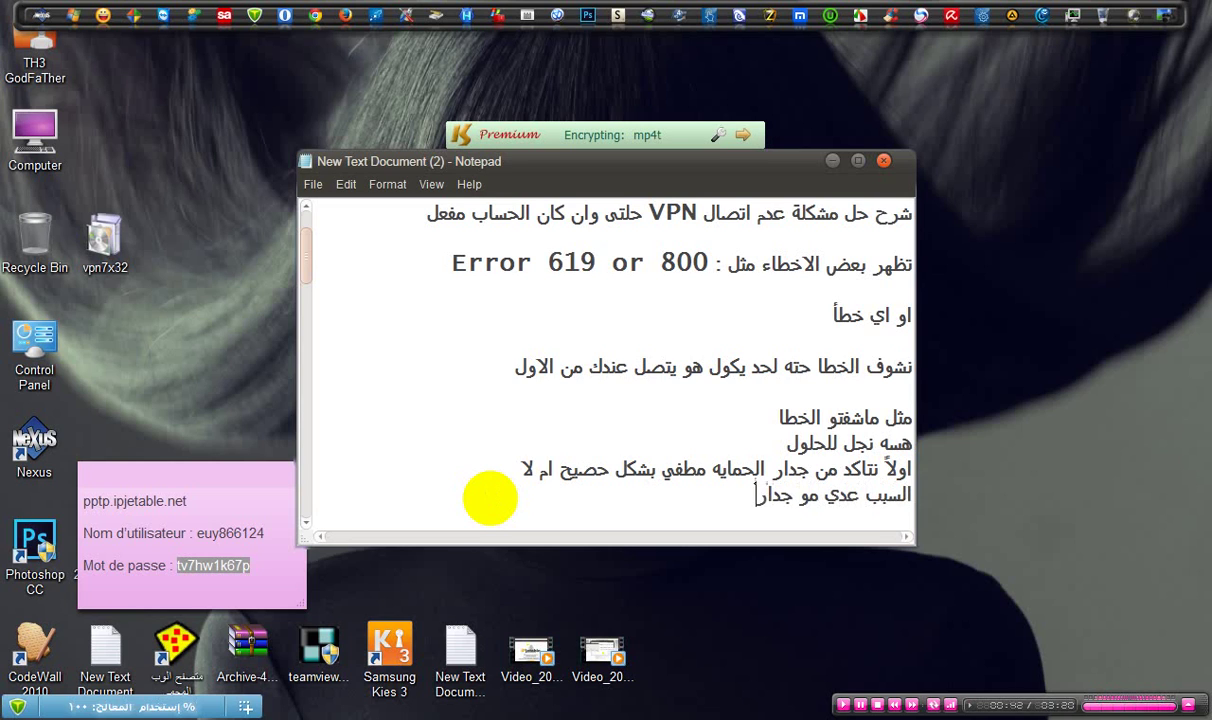
{"action": "type", "text": " الحمايه ولا شي"}
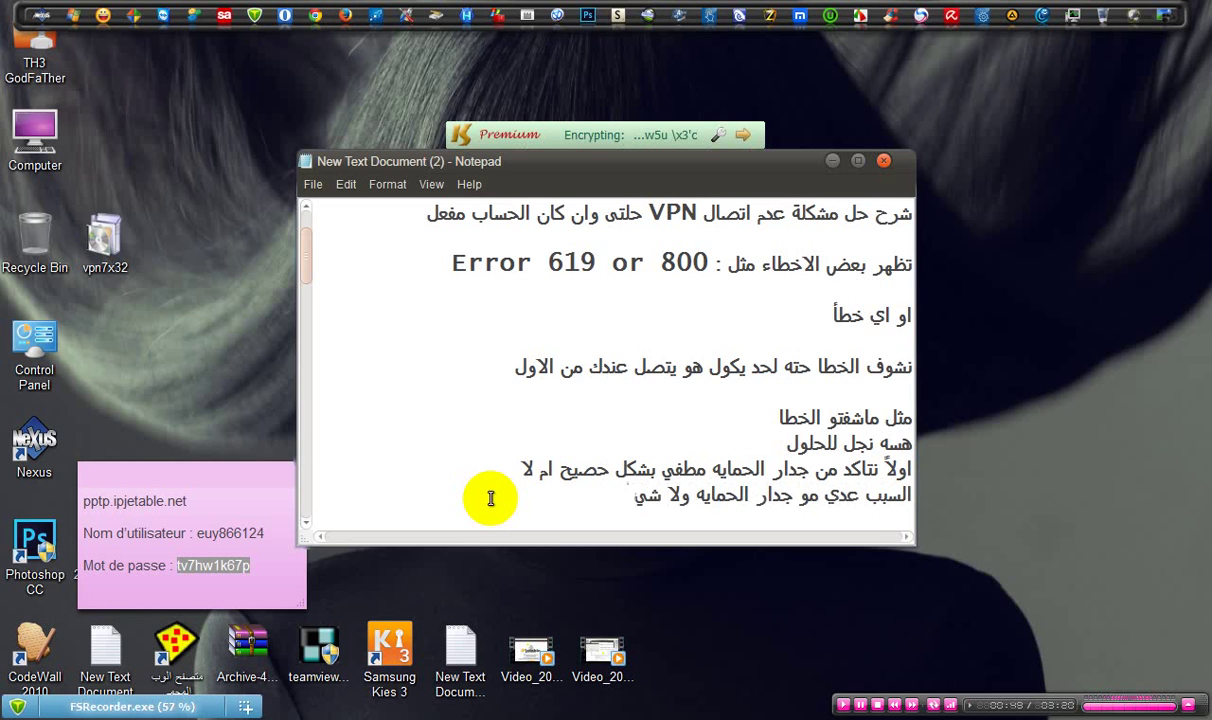
{"action": "key", "text": "Return"}
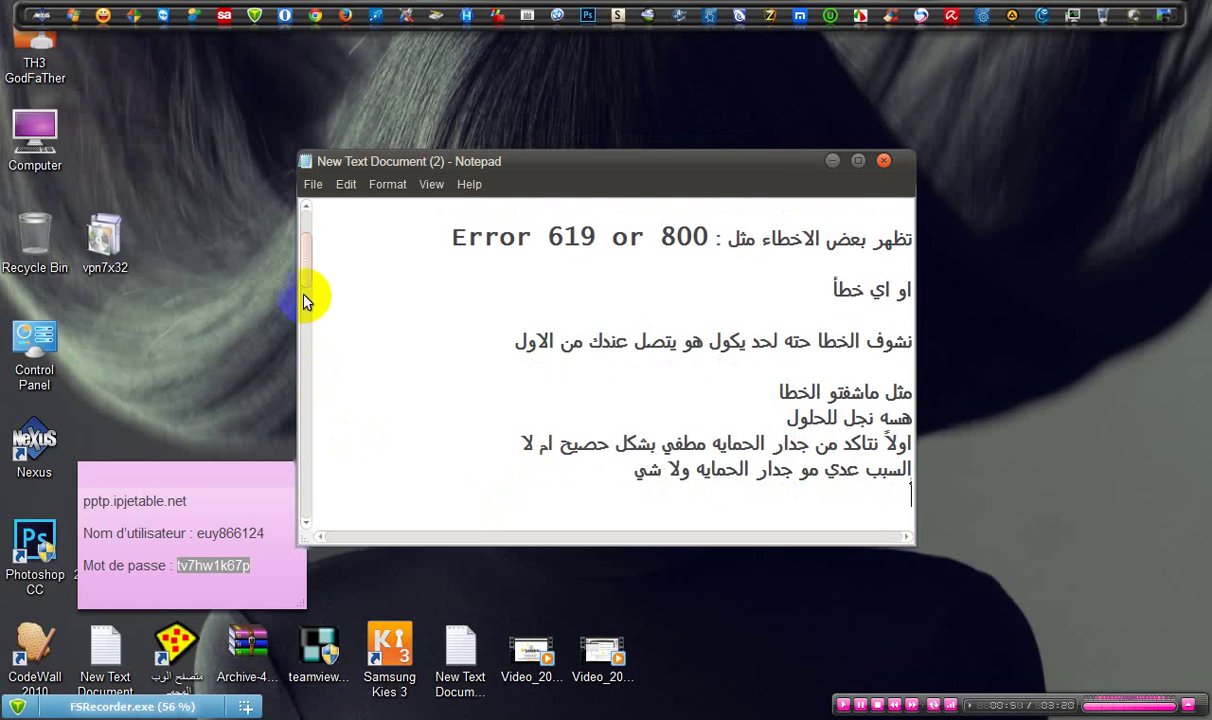
Highlight the second solution's heading and its requirements line, covering the disposable e-mail site and the French VPN site, in the notes.
{"action": "left_click_drag", "start_coordinate": [305, 284], "coordinate": [305, 296]}
{"action": "left_click_drag", "start_coordinate": [743, 444], "coordinate": [938, 441]}
{"action": "left_click_drag", "start_coordinate": [842, 492], "coordinate": [912, 492]}
{"action": "left_click_drag", "start_coordinate": [827, 494], "coordinate": [363, 463]}
{"action": "left_click", "coordinate": [655, 495]}
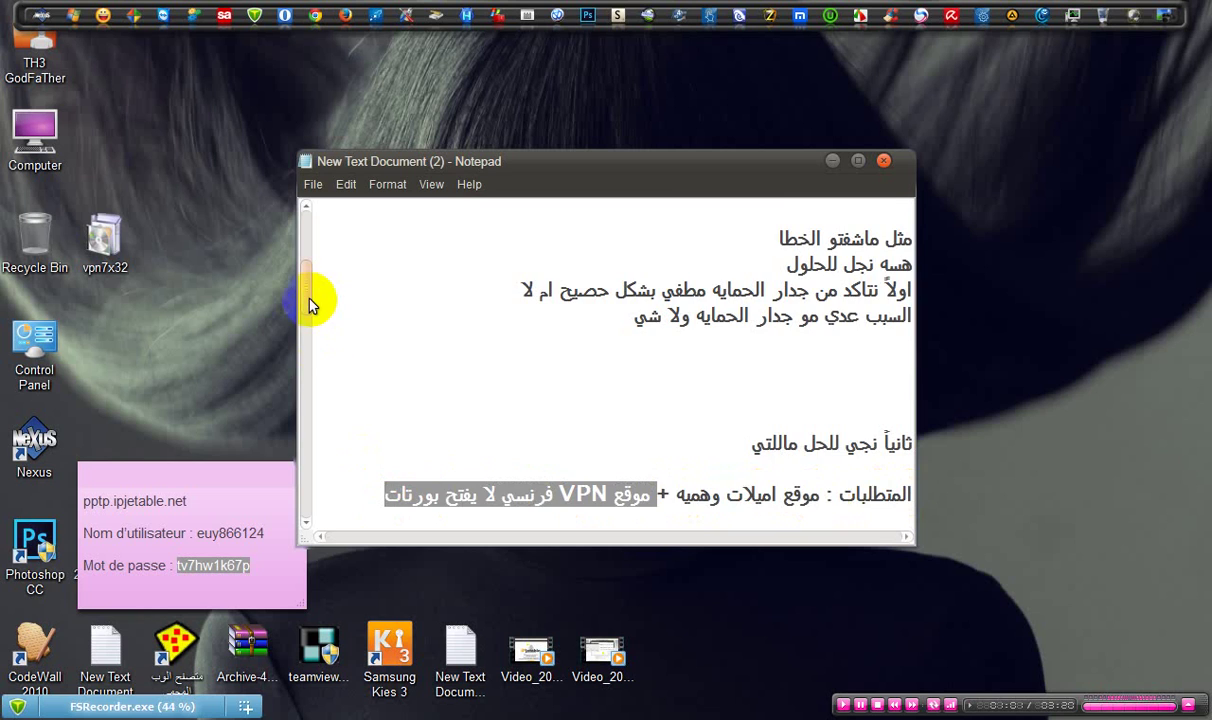
{"action": "scroll", "coordinate": [308, 315], "scroll_direction": "down", "scroll_amount": 2}
{"action": "left_click", "coordinate": [576, 416]}
{"action": "left_click_drag", "start_coordinate": [574, 416], "coordinate": [903, 417]}
{"action": "left_click_drag", "start_coordinate": [543, 466], "coordinate": [908, 470]}
{"action": "left_click_drag", "start_coordinate": [308, 323], "coordinate": [310, 336]}
{"action": "left_click_drag", "start_coordinate": [730, 446], "coordinate": [933, 454]}
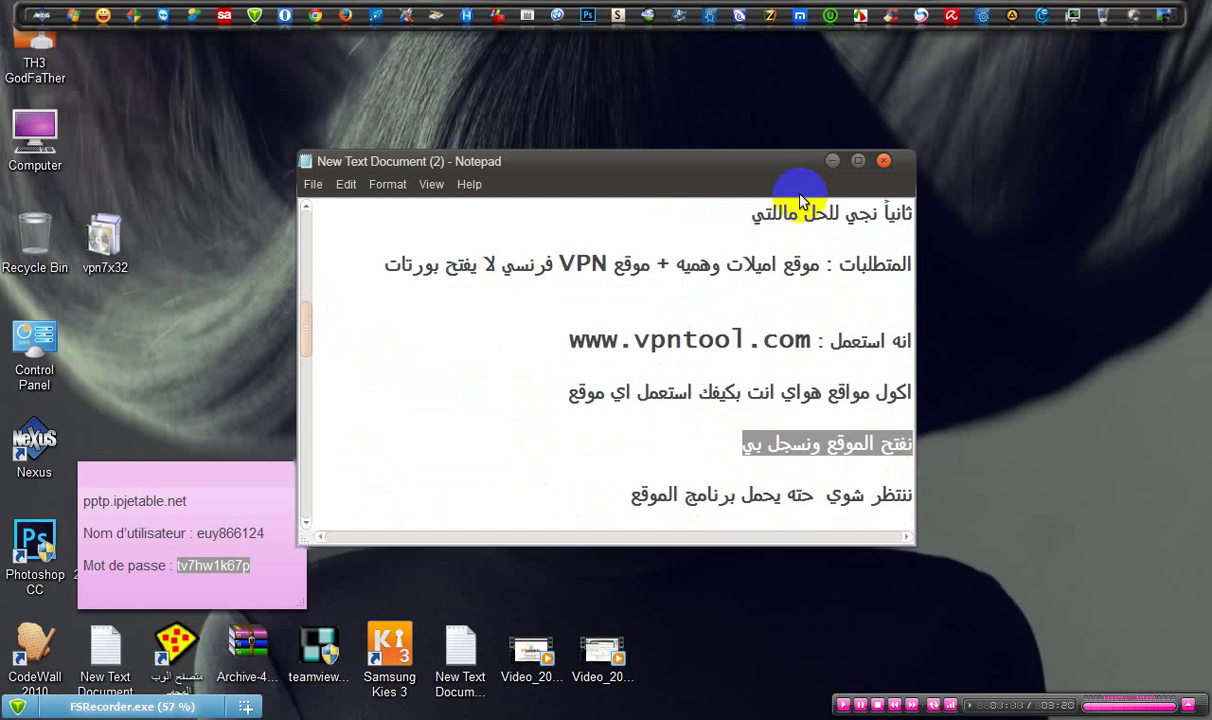
{"action": "left_click", "coordinate": [831, 163]}
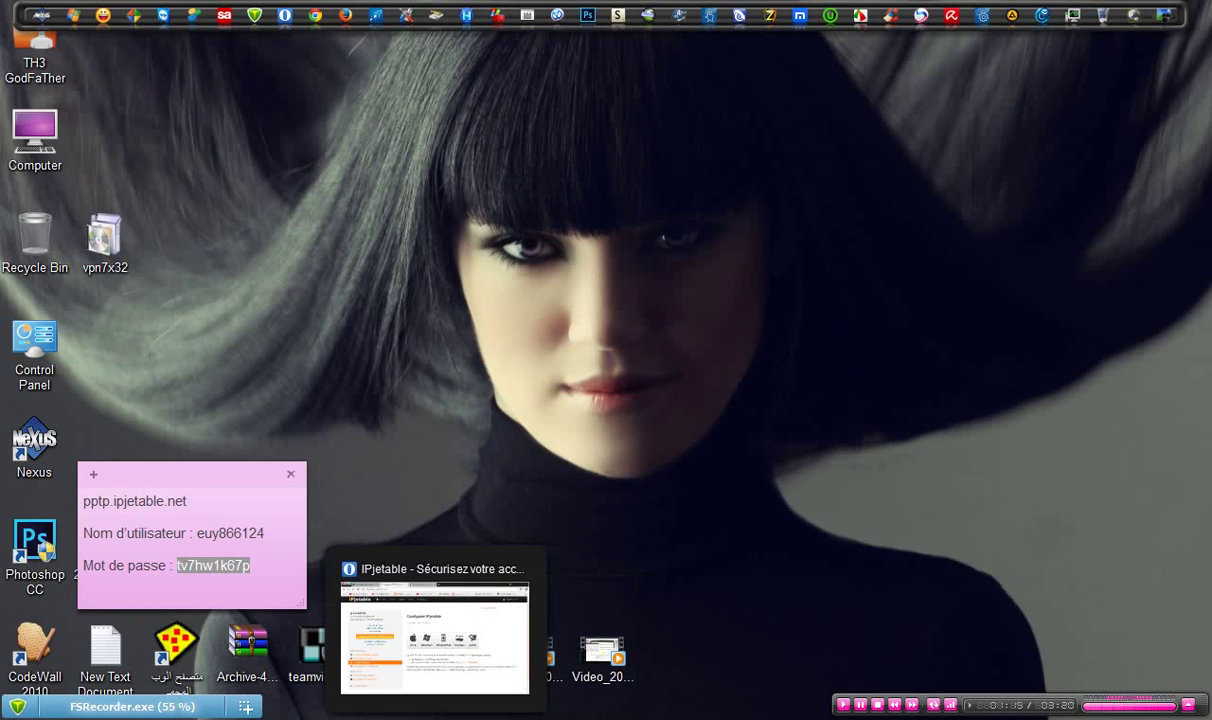
{"action": "left_click", "coordinate": [435, 717]}
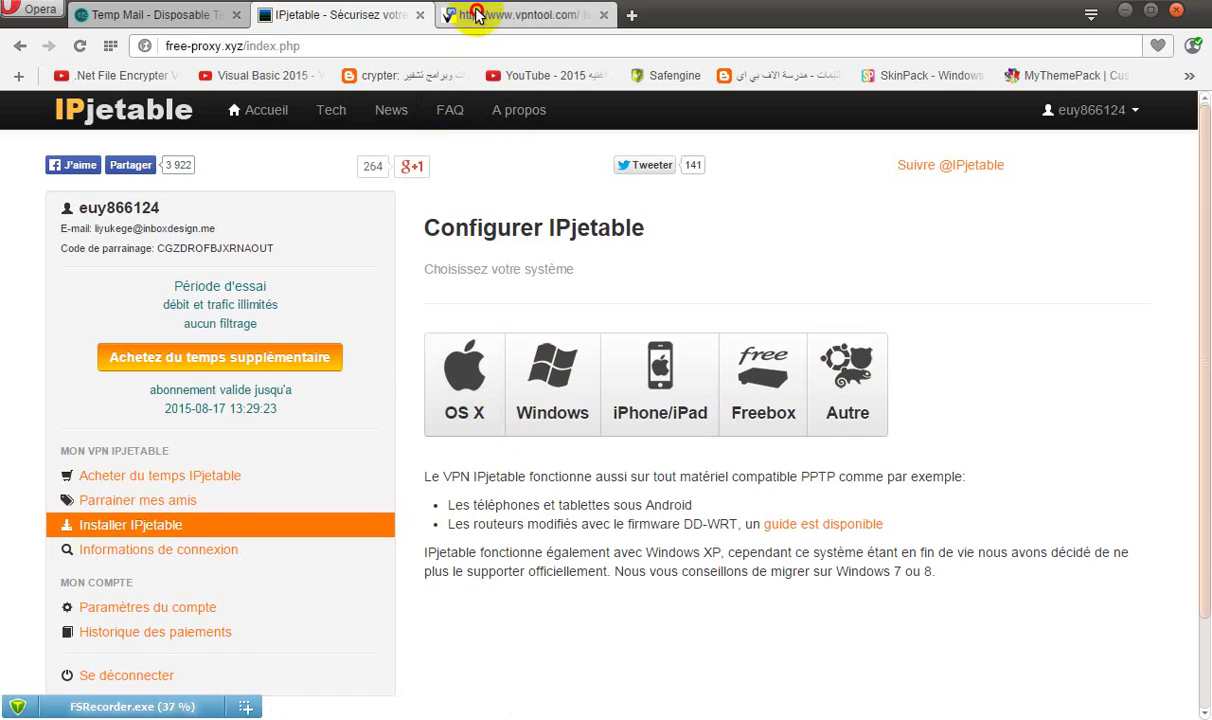
{"action": "left_click", "coordinate": [465, 14]}
{"action": "left_click", "coordinate": [372, 42]}
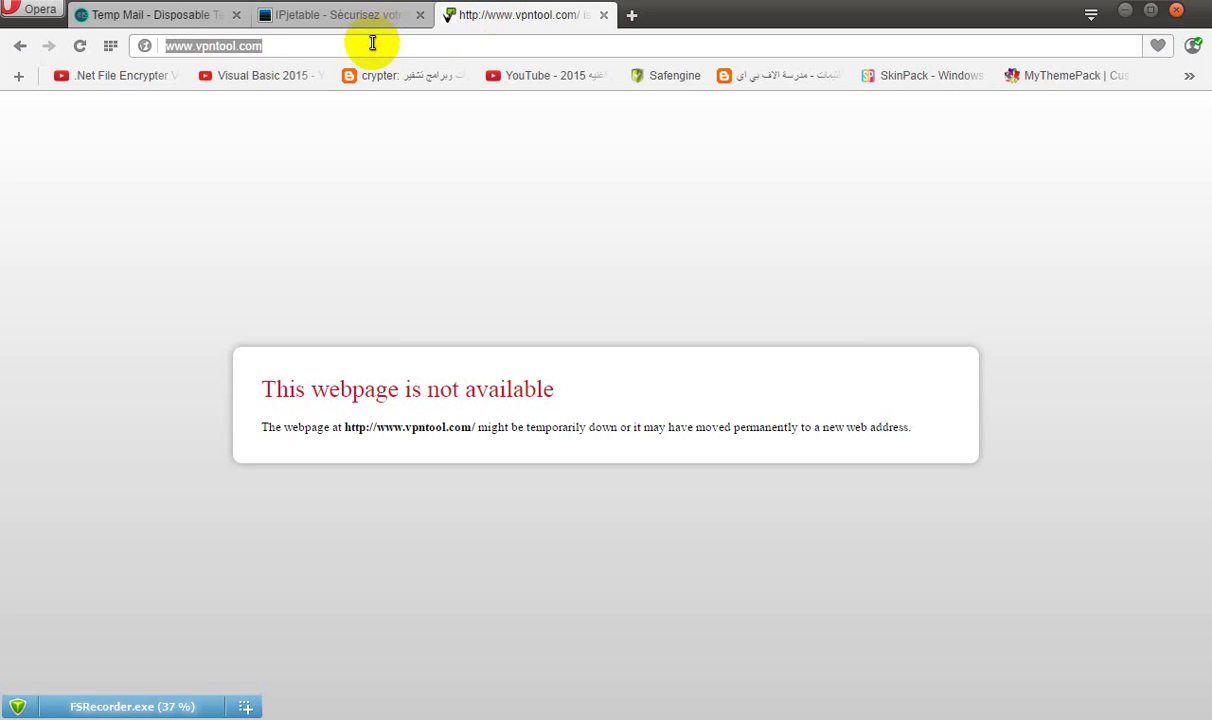
{"action": "key", "text": "Return"}
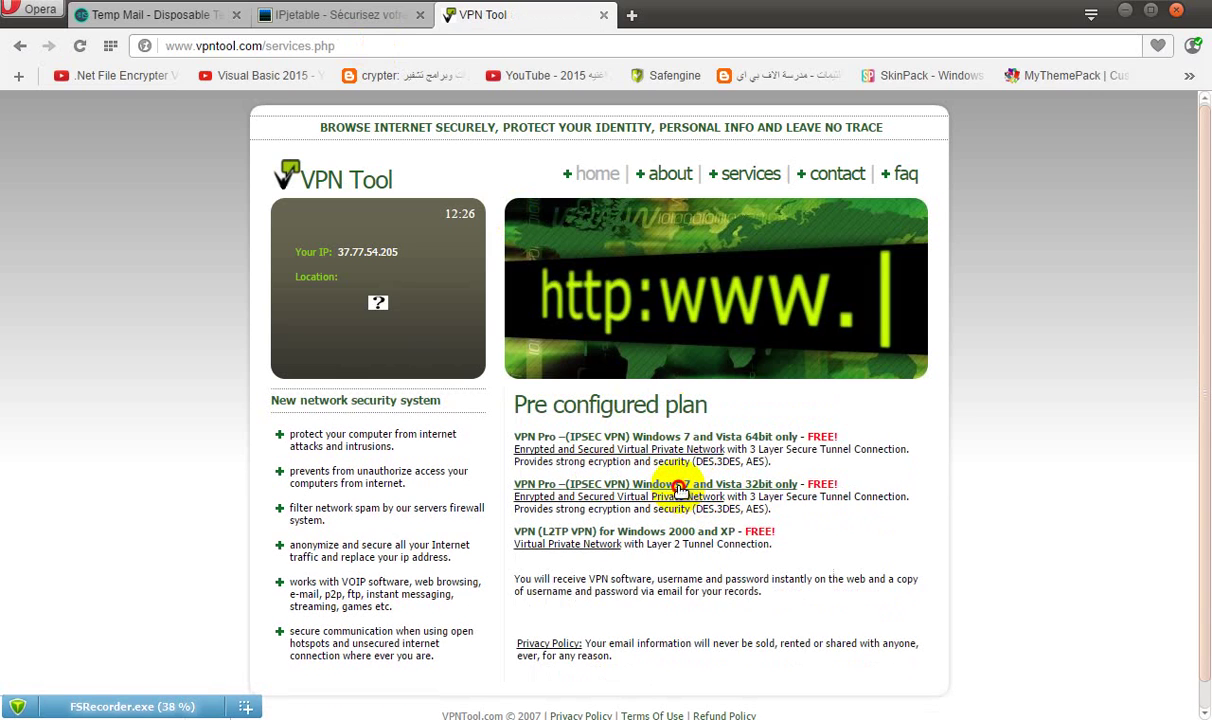
Delete the current Temp Mail address to get a new disposable one, then return to the VPNTool order page.
{"action": "left_click", "coordinate": [138, 16]}
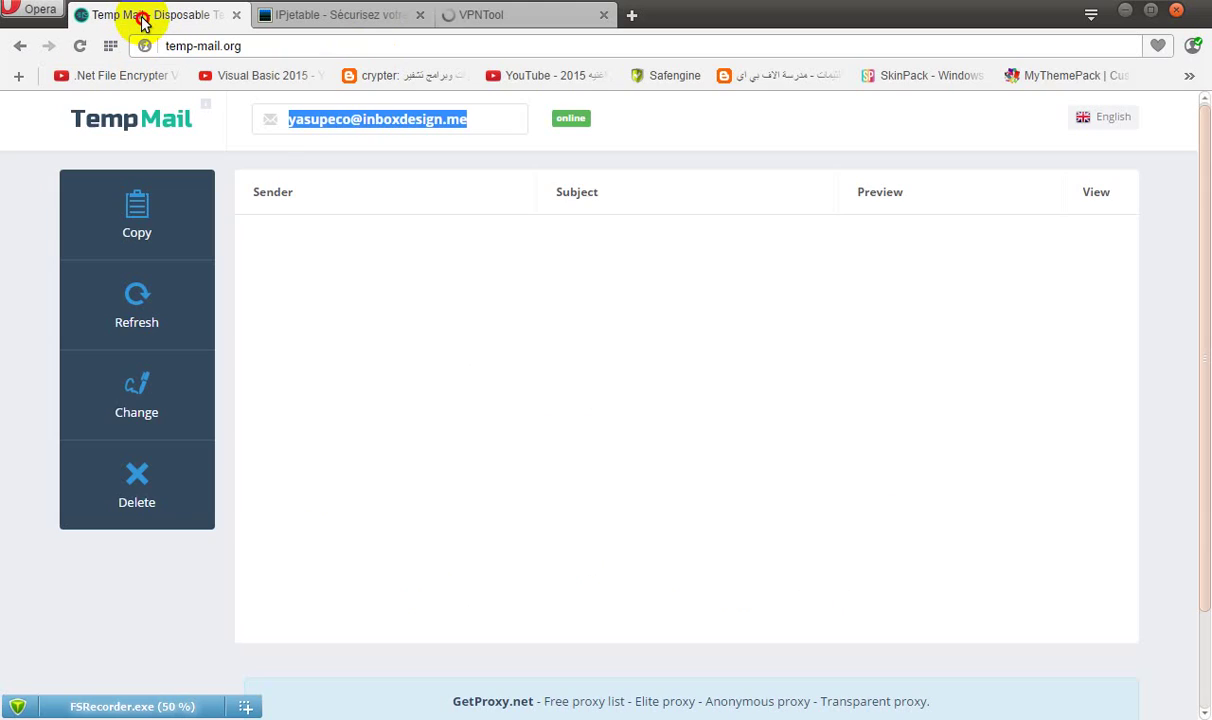
{"action": "left_click", "coordinate": [137, 497]}
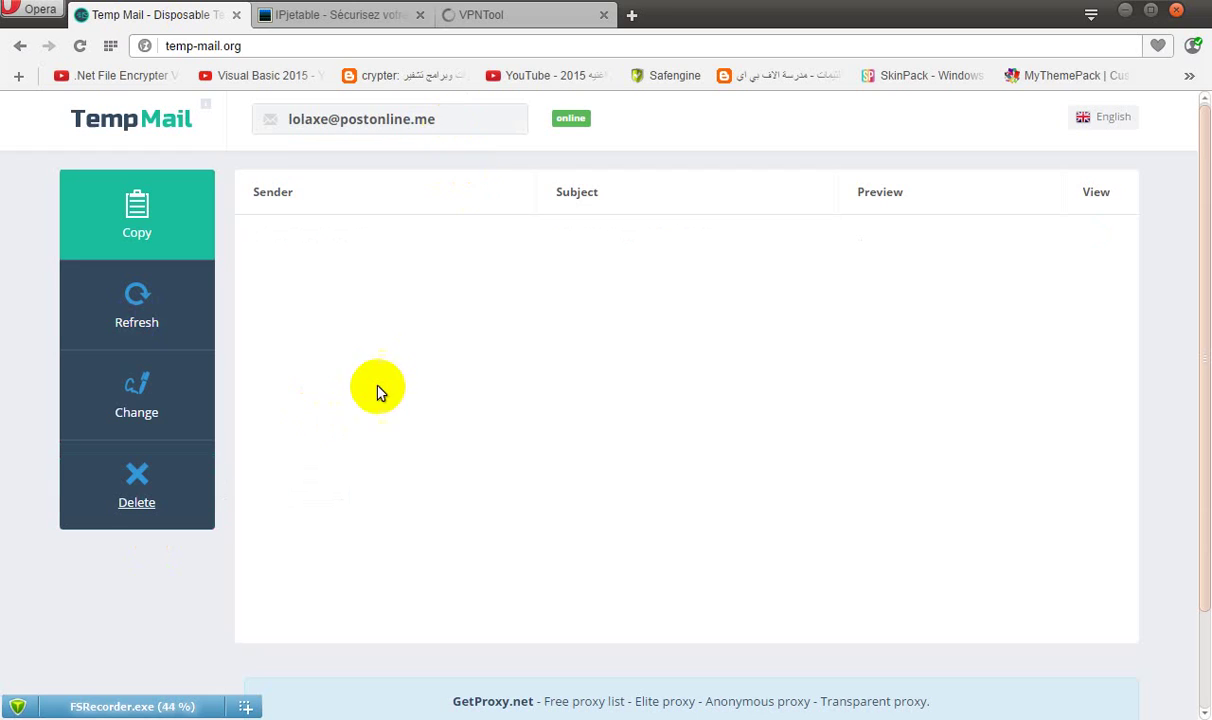
{"action": "left_click", "coordinate": [493, 18]}
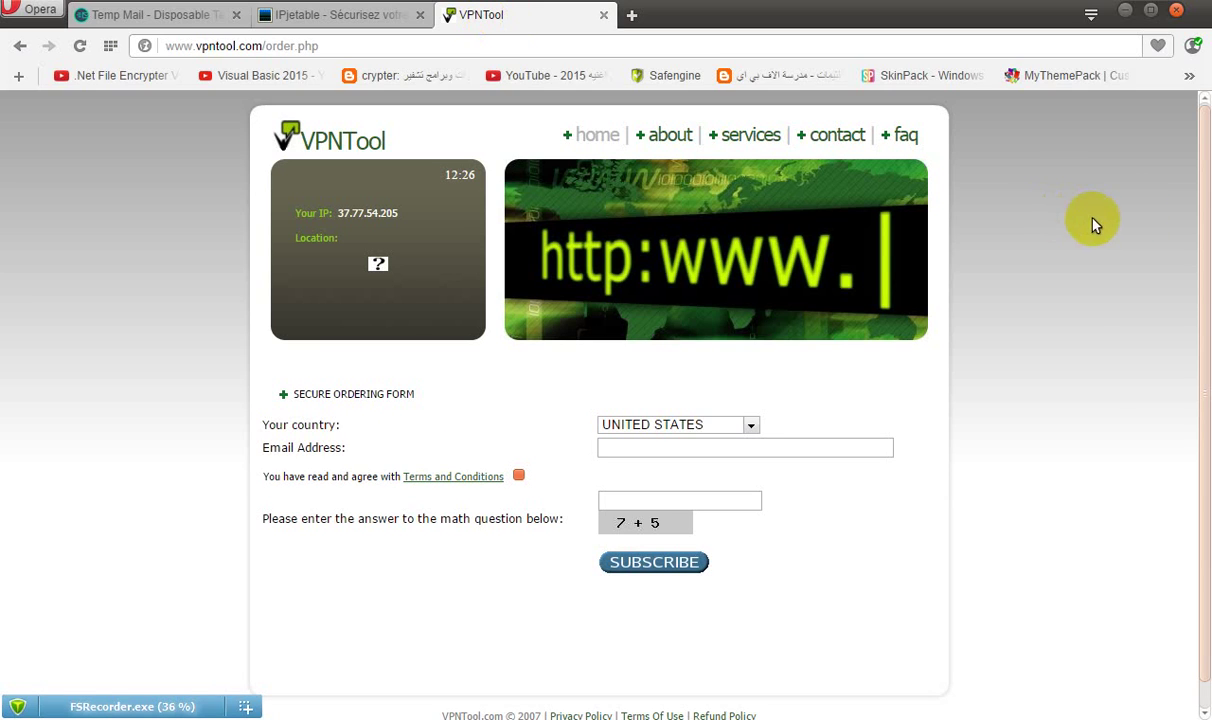
Set the country to Iraq in the VPNTool ordering form and accept the Terms and Conditions.
{"action": "left_click_drag", "start_coordinate": [1203, 179], "coordinate": [1204, 200]}
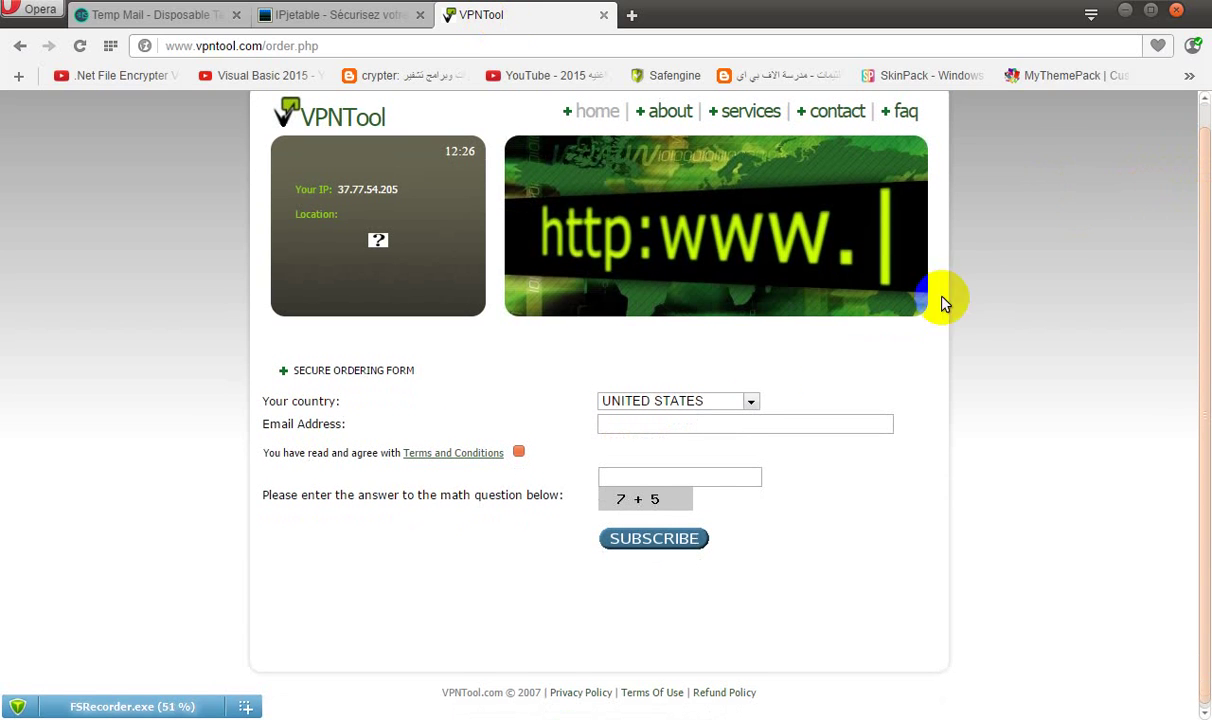
{"action": "left_click", "coordinate": [751, 402]}
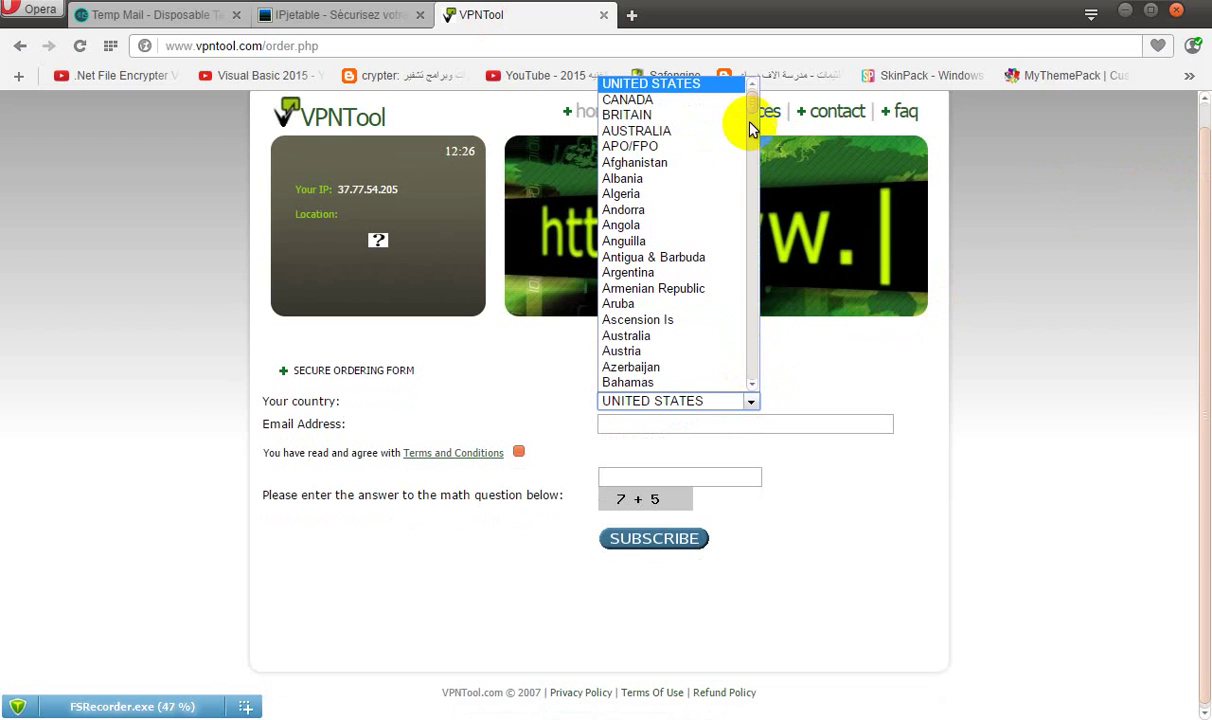
{"action": "left_click_drag", "start_coordinate": [751, 106], "coordinate": [746, 220]}
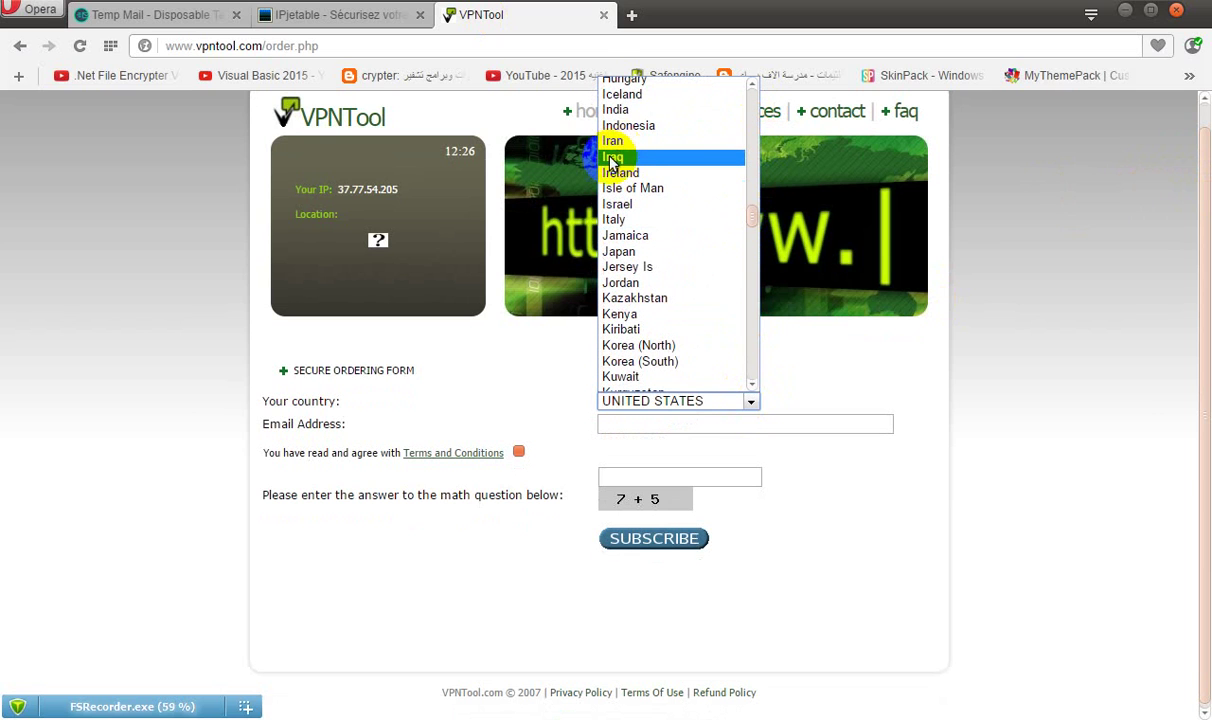
{"action": "left_click", "coordinate": [614, 158]}
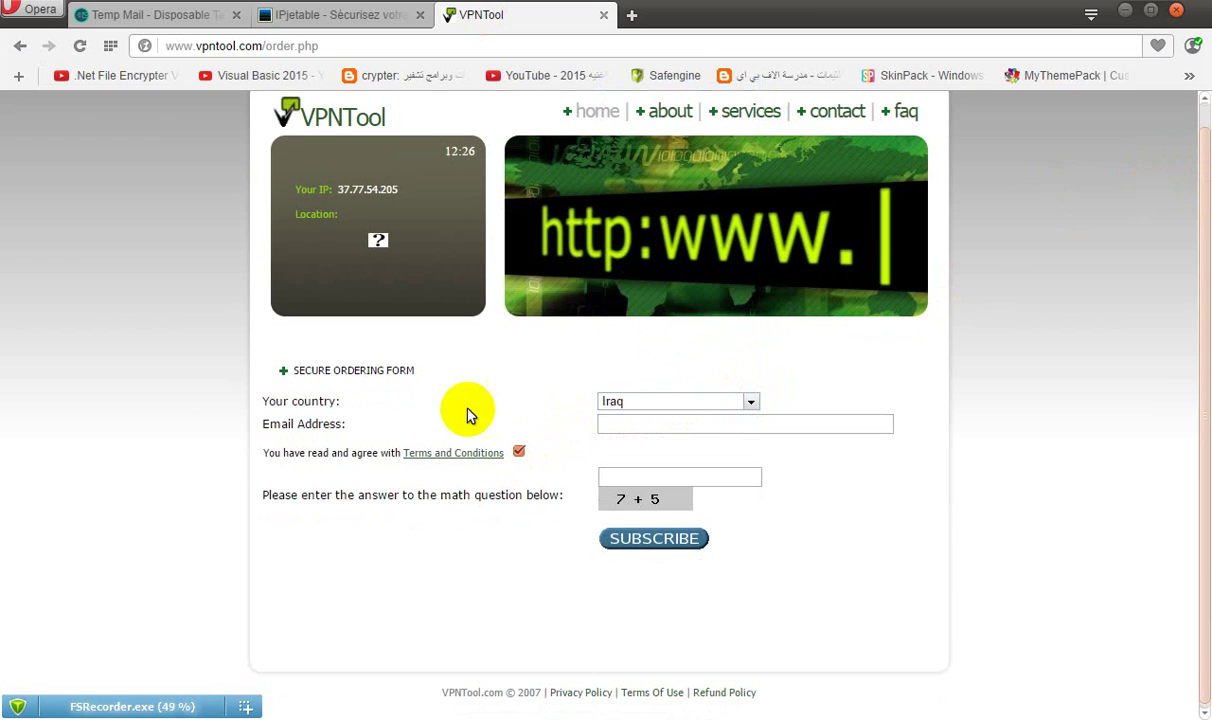
Copy the disposable e-mail address from Temp Mail and paste it into the Email Address field of the VPNTool form.
{"action": "left_click", "coordinate": [172, 14]}
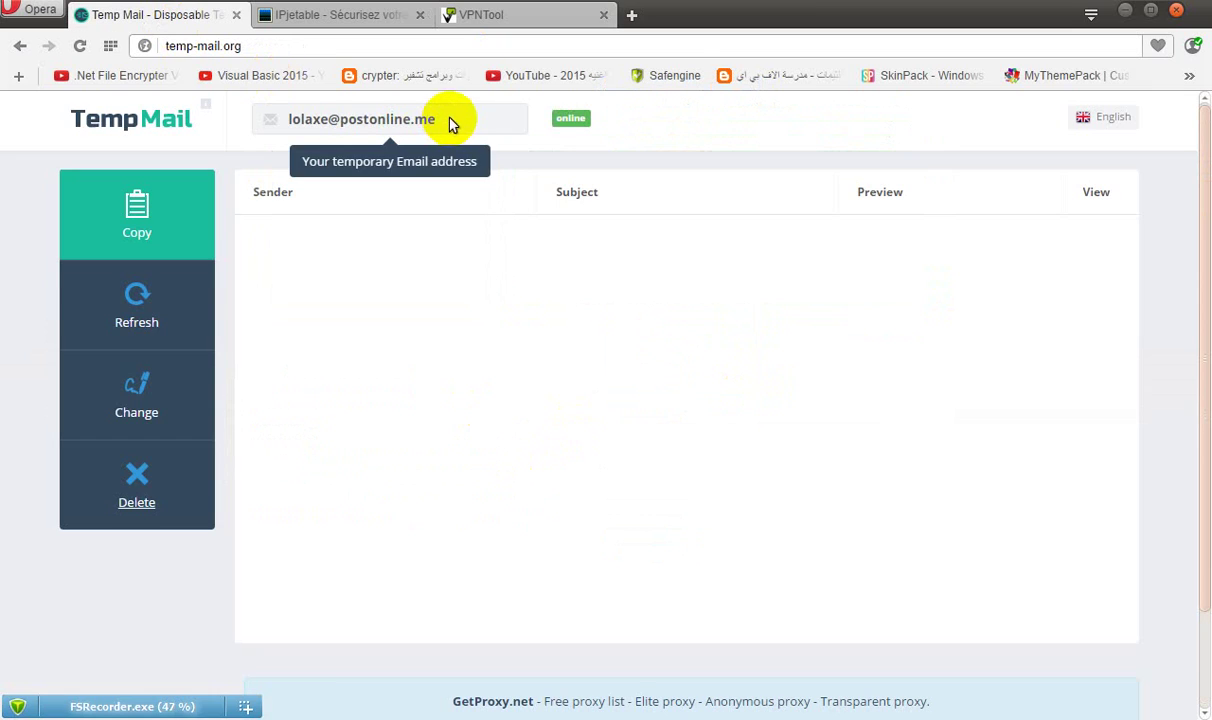
{"action": "left_click", "coordinate": [447, 120]}
{"action": "right_click", "coordinate": [405, 122]}
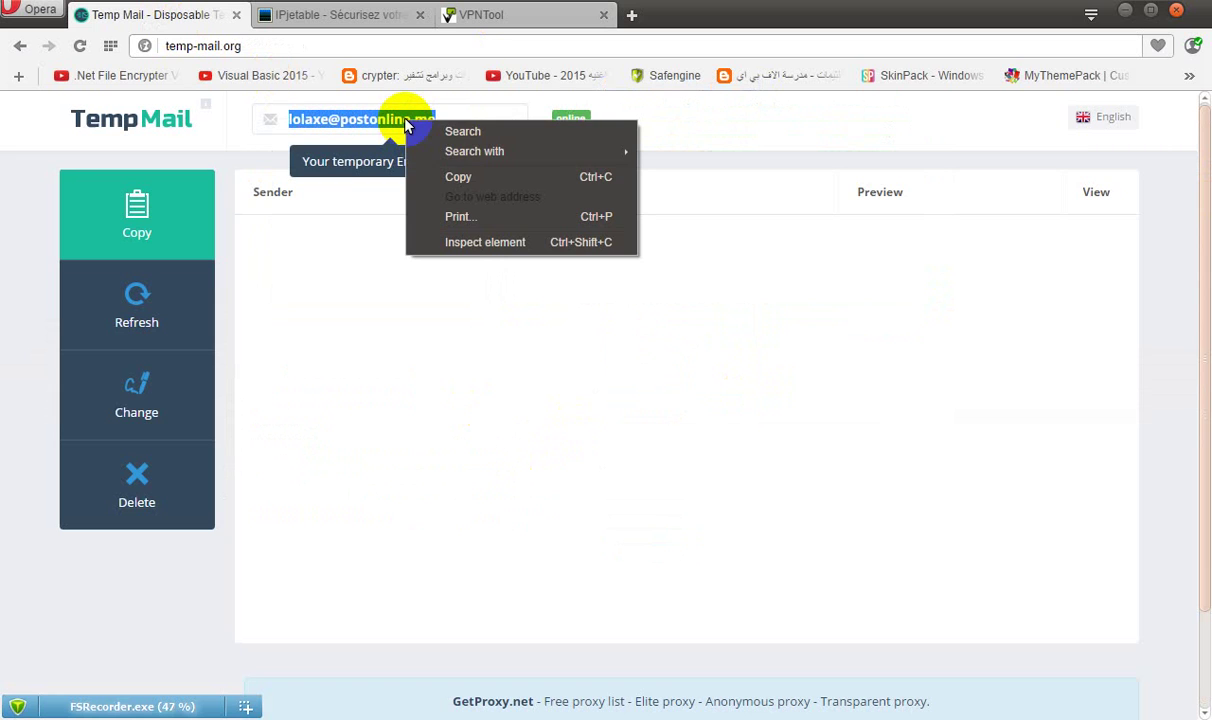
{"action": "left_click", "coordinate": [449, 180]}
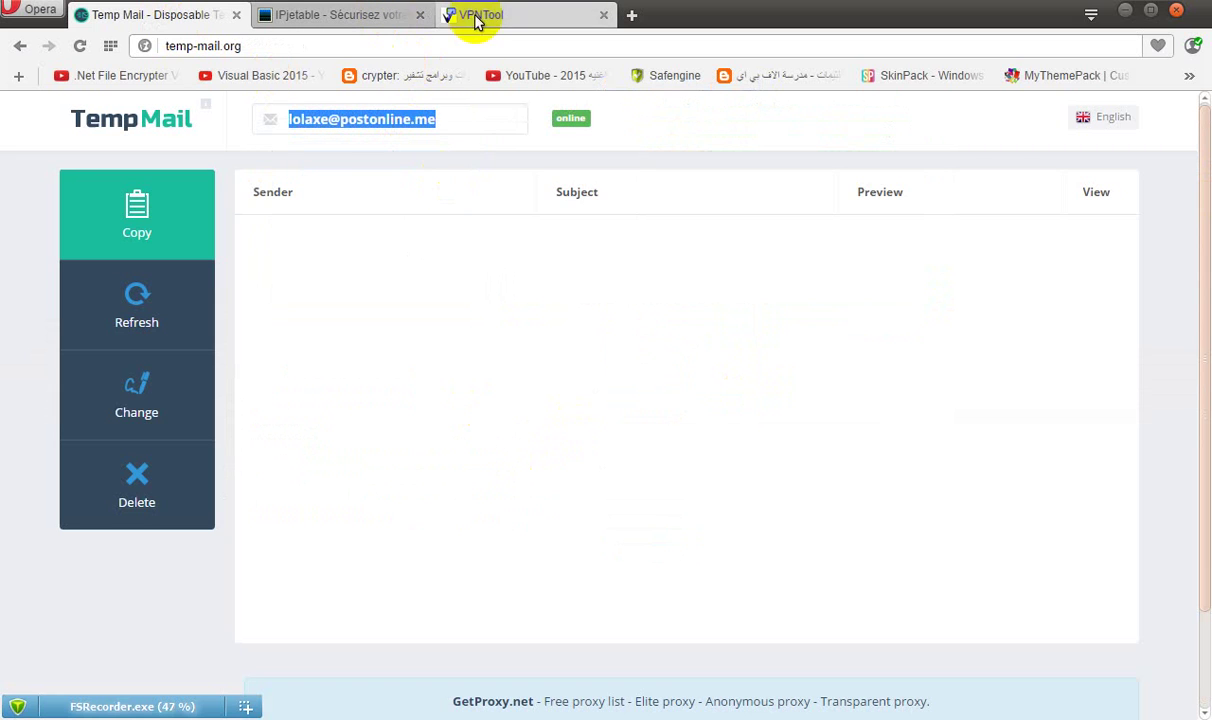
{"action": "left_click", "coordinate": [476, 18]}
{"action": "left_click", "coordinate": [641, 424]}
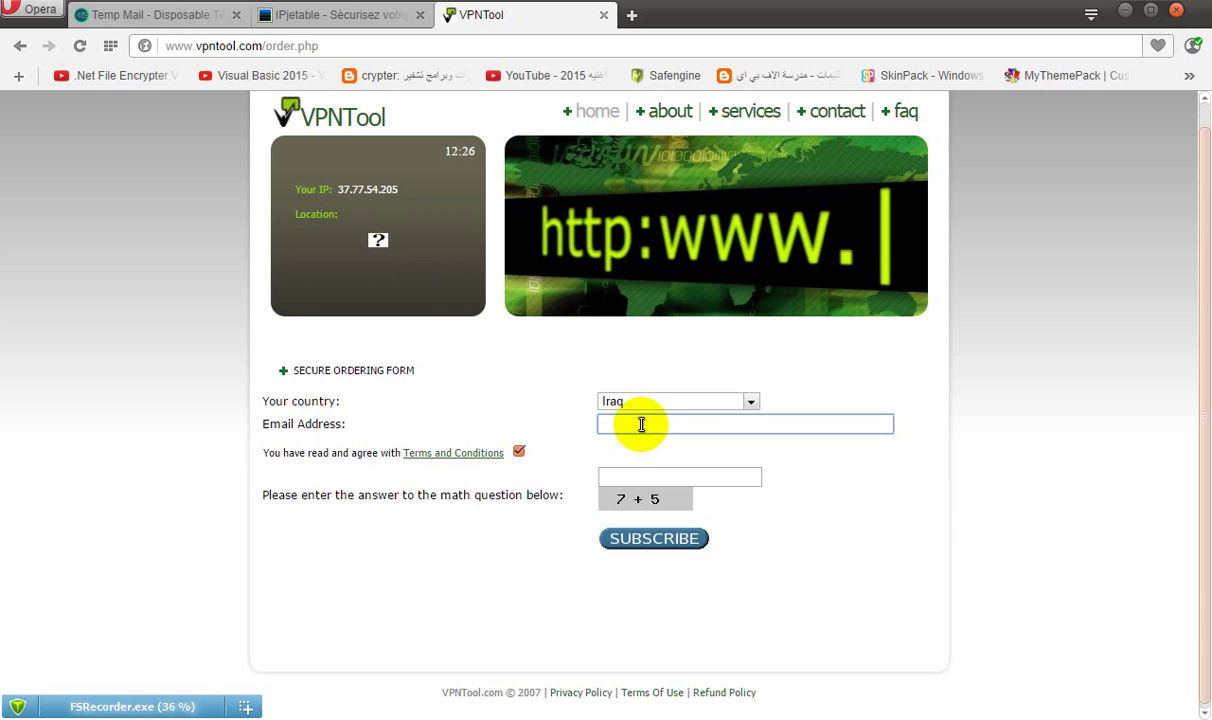
{"action": "key", "text": "ctrl+v"}
Answer the form's math question with 12 and submit the VPNTool subscription.
{"action": "left_click", "coordinate": [655, 479]}
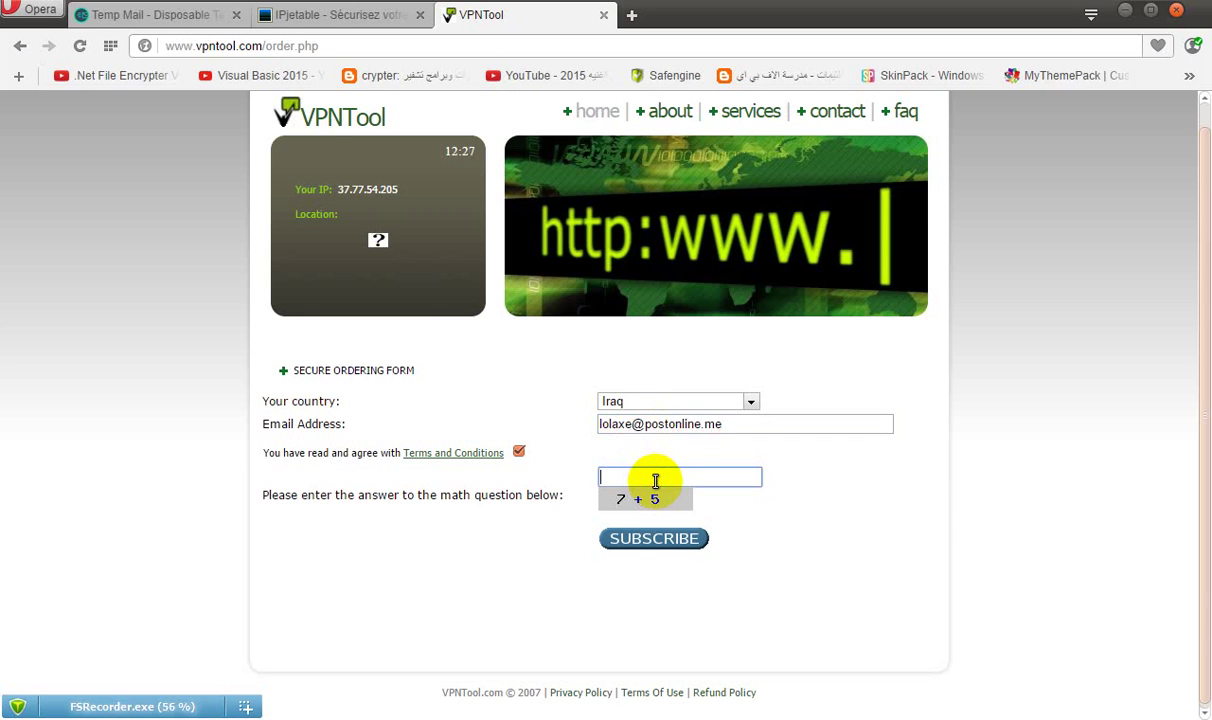
{"action": "type", "text": "12"}
{"action": "left_click", "coordinate": [678, 538]}
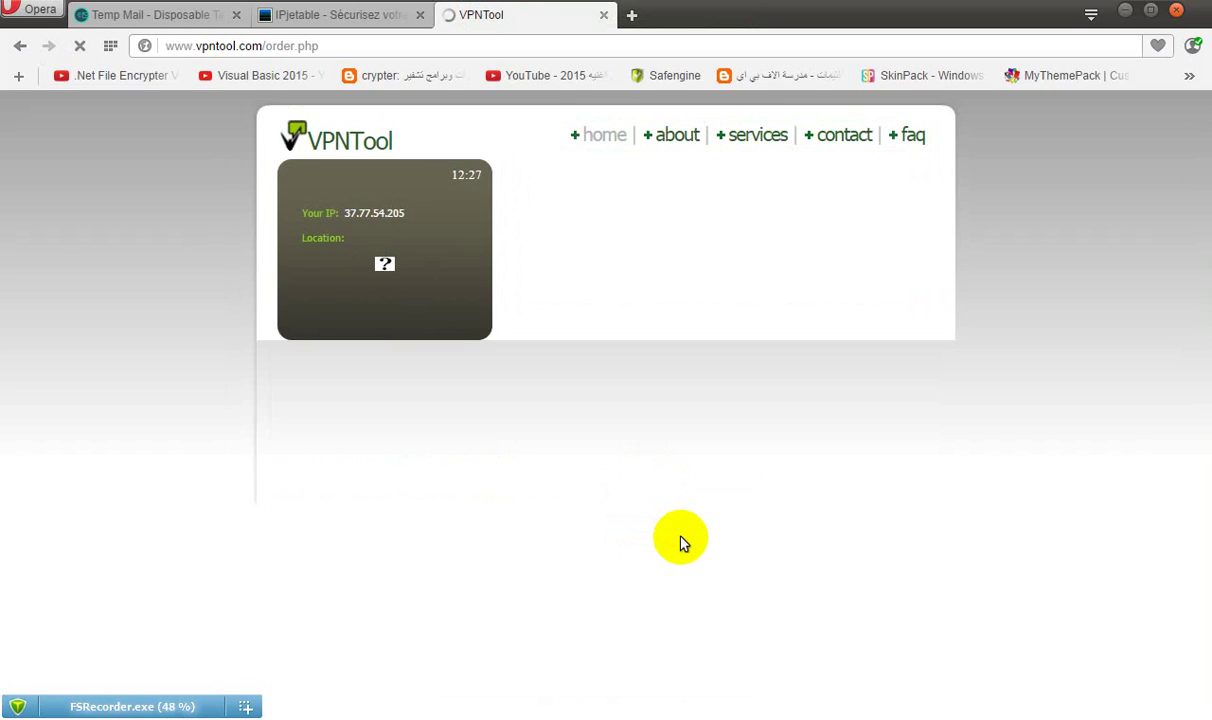
Switch to the Notepad notes and highlight the line "ننتظر شوي حته يحمل برنامج الموقع".
{"action": "left_click", "coordinate": [715, 718]}
{"action": "left_click_drag", "start_coordinate": [620, 494], "coordinate": [914, 498]}
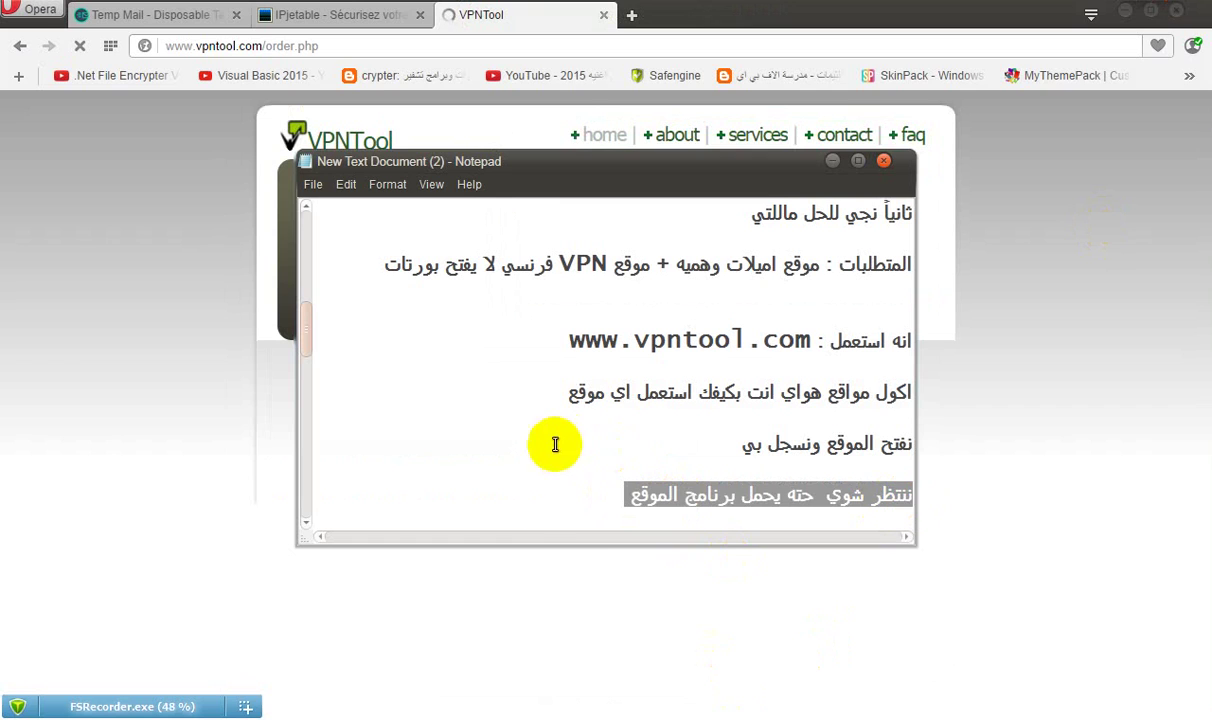
{"action": "left_click", "coordinate": [551, 504]}
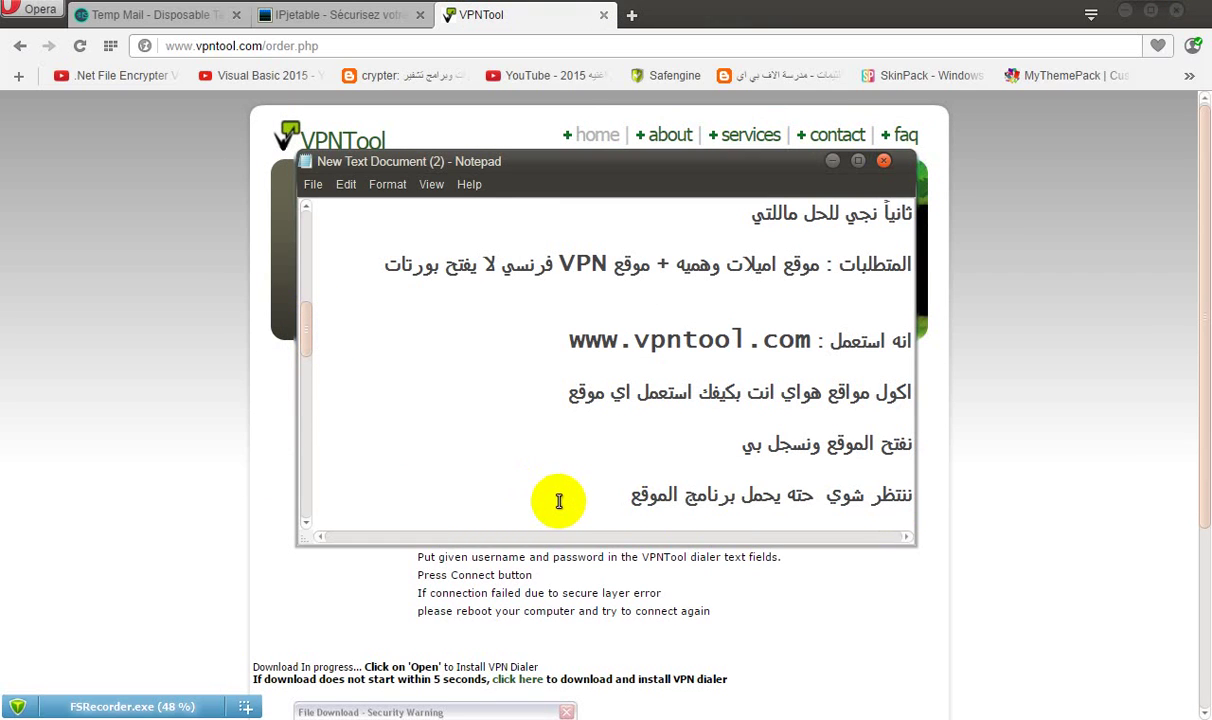
Add the line "انه محمله" to the notes and cancel the duplicate download of vpn7x32.exe.
{"action": "key", "text": "Return"}
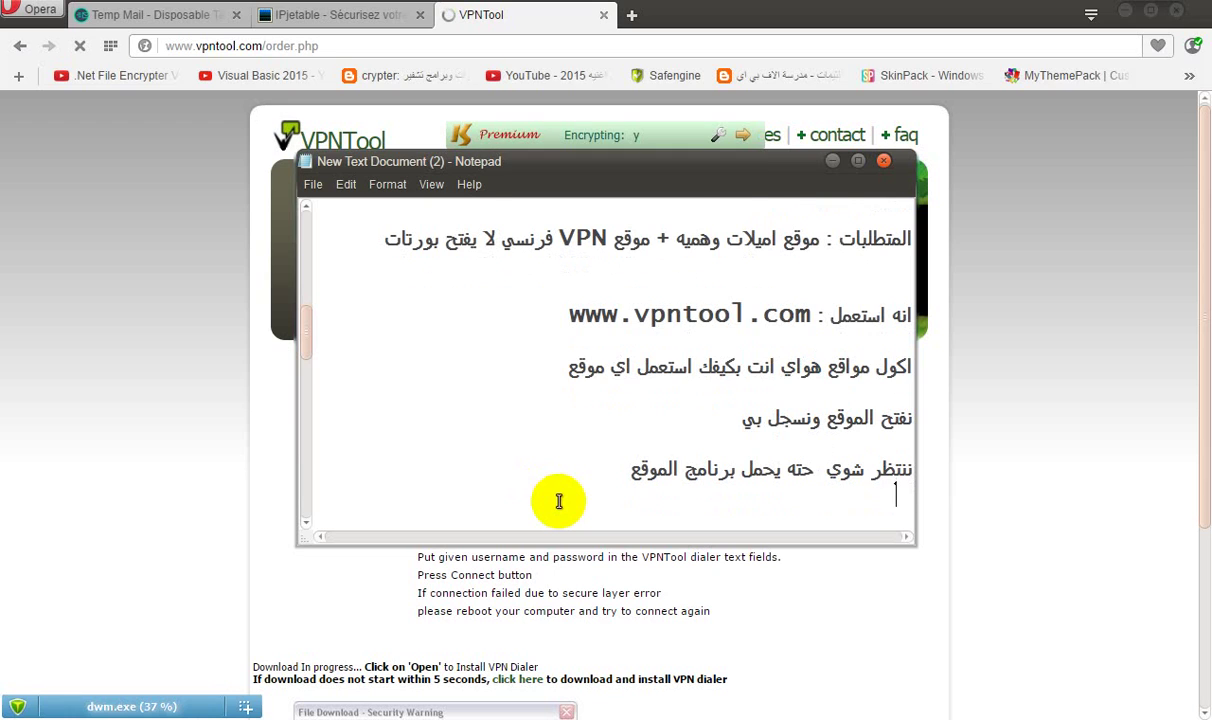
{"action": "key", "text": "Return"}
{"action": "type", "text": "انه م"}
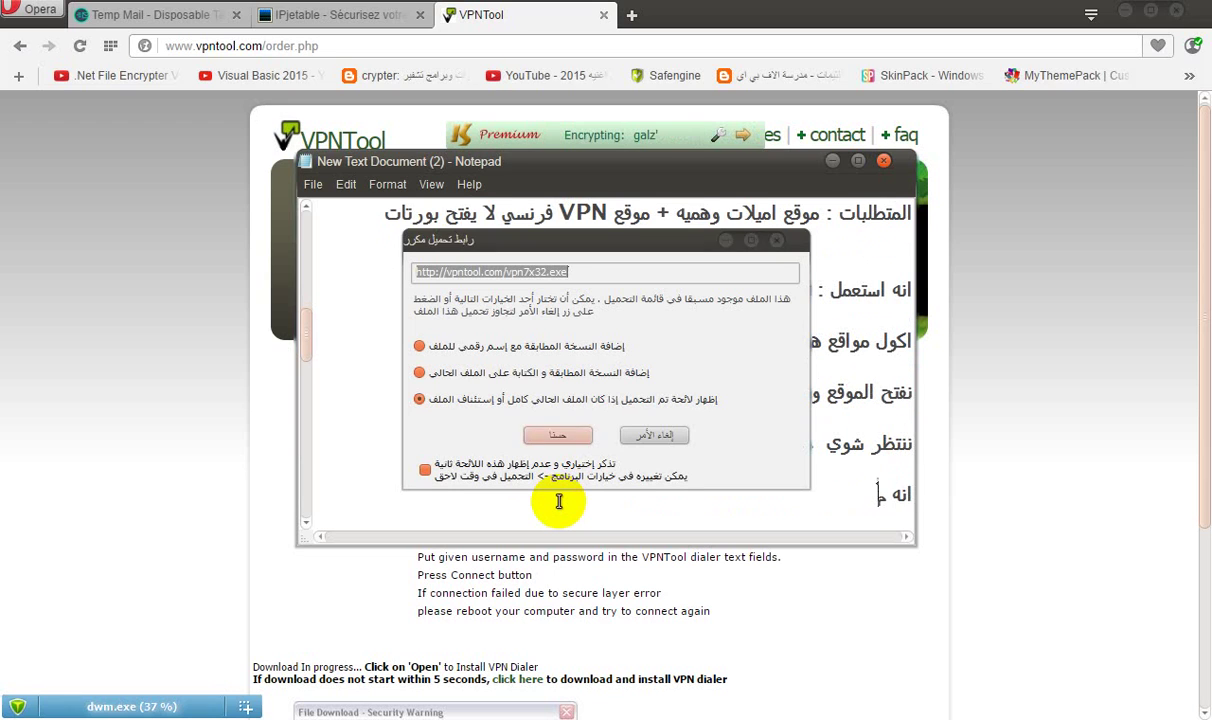
{"action": "left_click_drag", "start_coordinate": [579, 275], "coordinate": [411, 254]}
{"action": "left_click", "coordinate": [646, 434]}
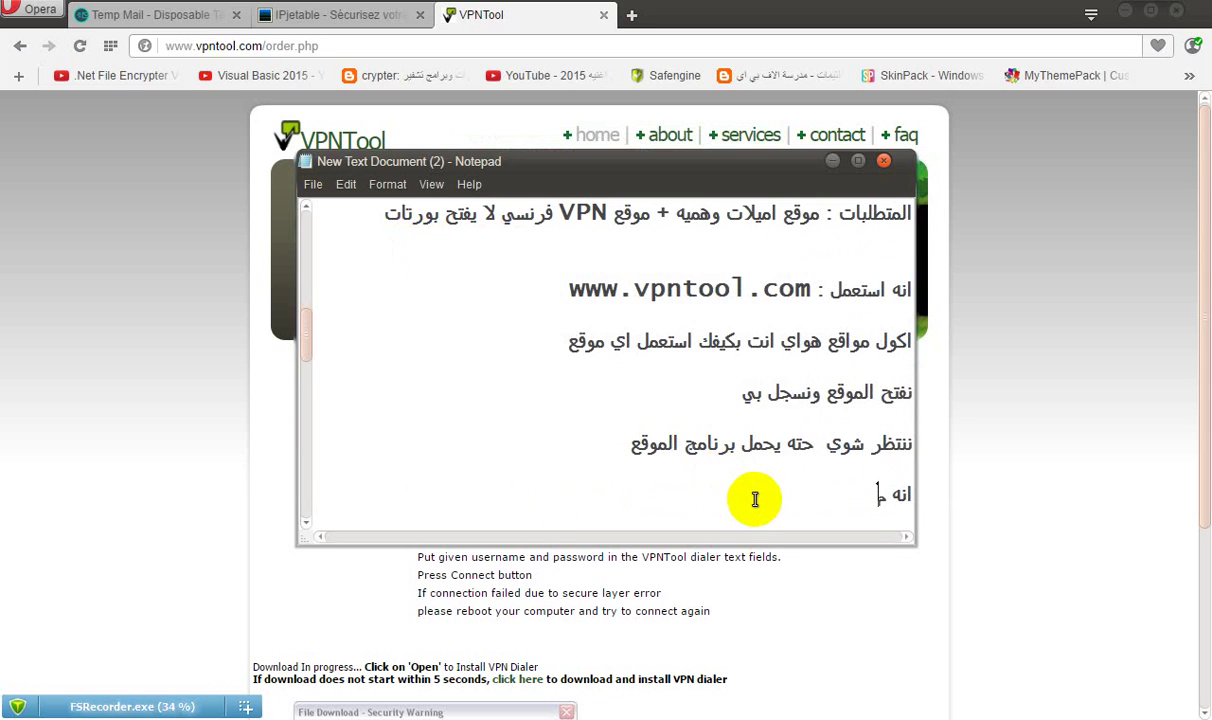
{"action": "type", "text": "ح"}
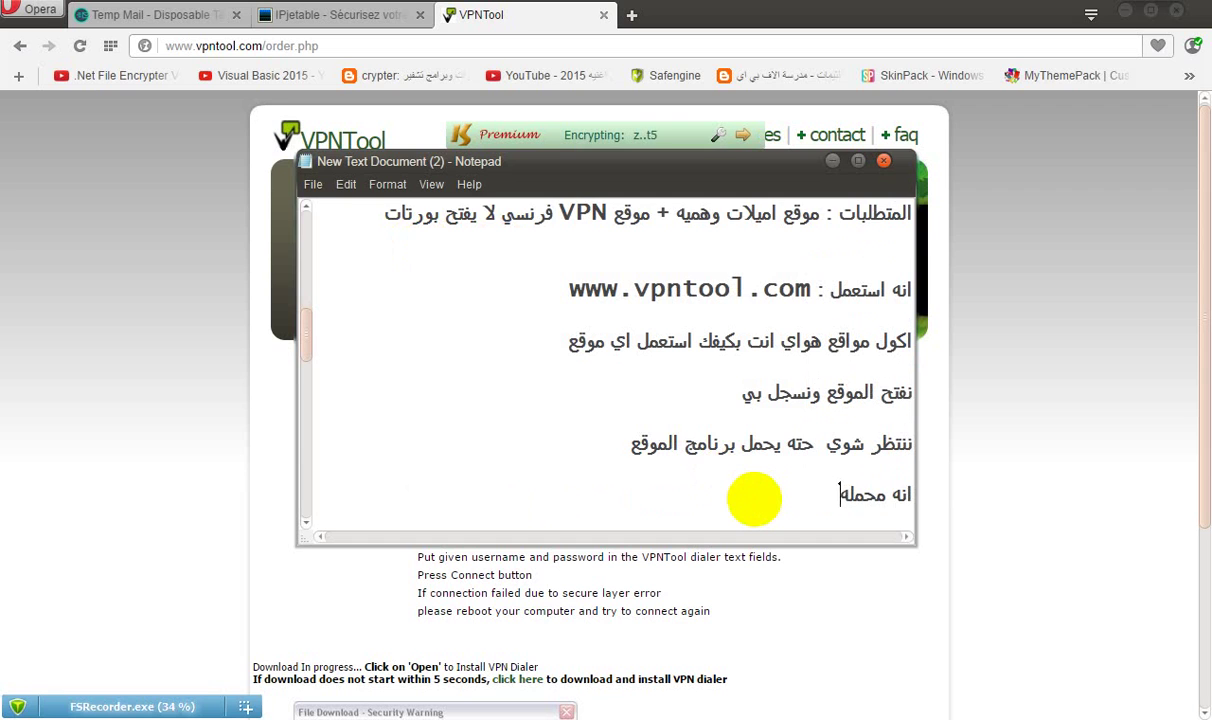
{"action": "type", "text": "مله"}
{"action": "key", "text": "Return"}
Minimize the browser, locate vpn7x32 on the desktop and highlight the note line "نقرتين ونفتحه".
{"action": "left_click", "coordinate": [1125, 10]}
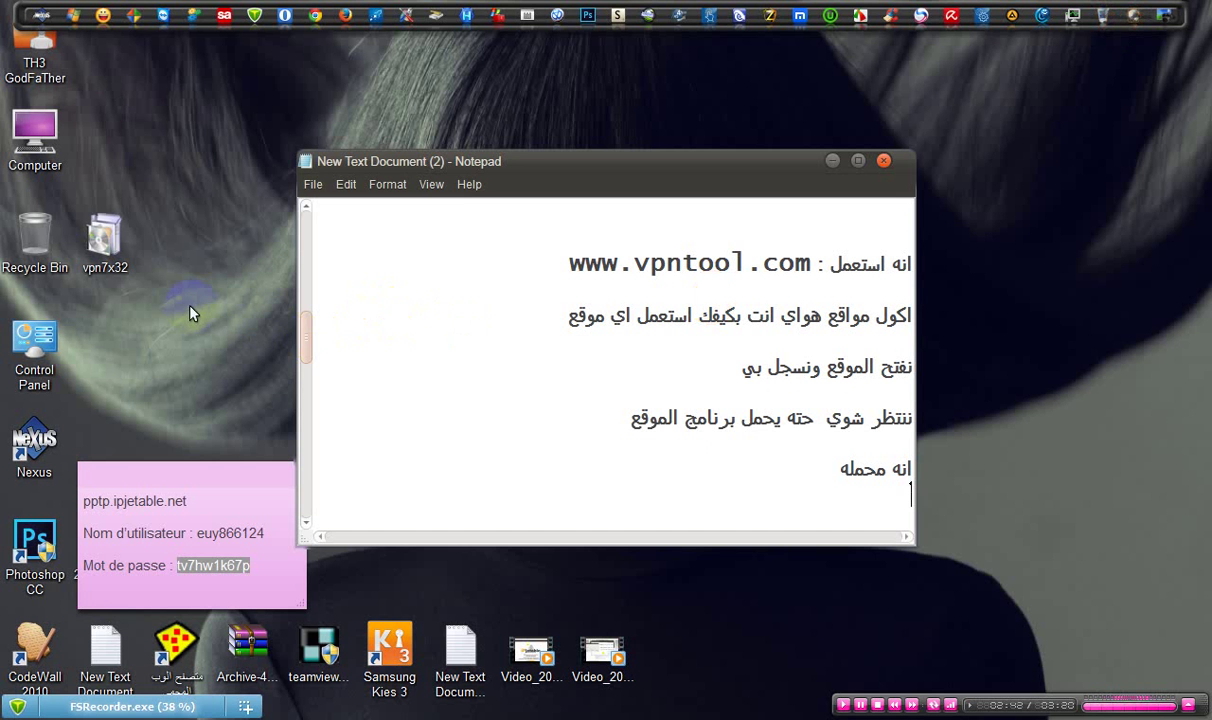
{"action": "left_click", "coordinate": [105, 240]}
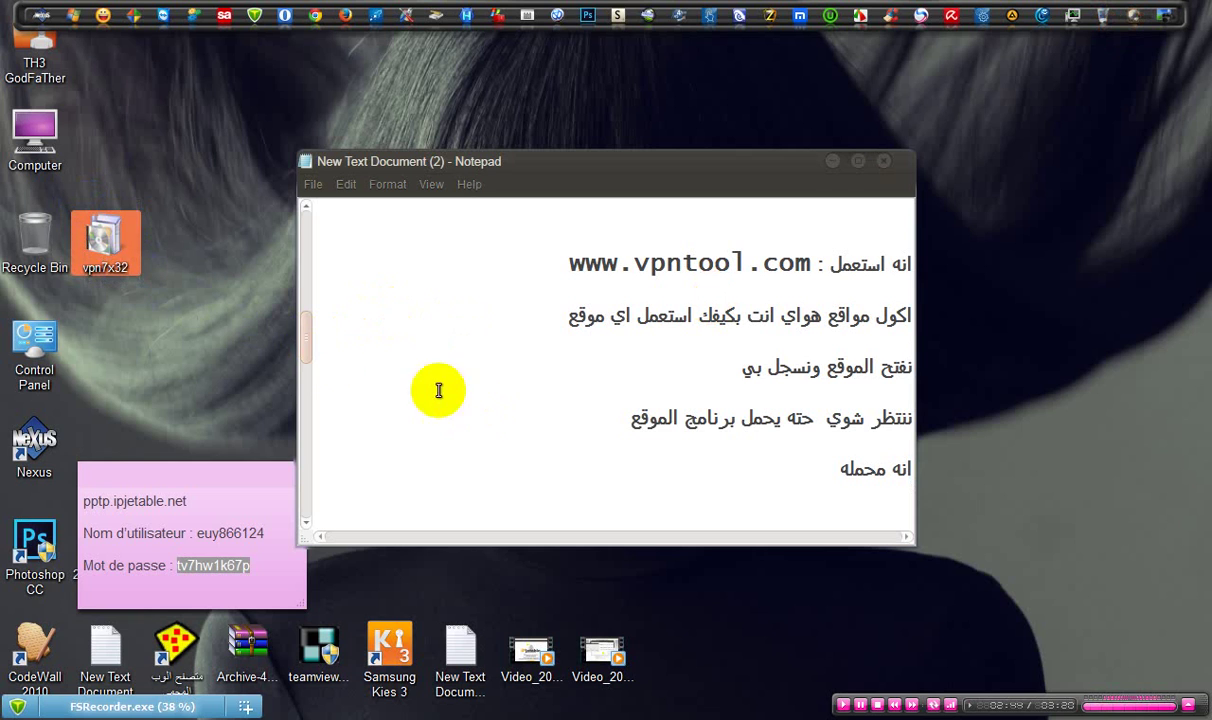
{"action": "left_click", "coordinate": [308, 352]}
{"action": "left_click_drag", "start_coordinate": [703, 489], "coordinate": [932, 511]}
Run vpn7x32 from the desktop and install VPN-7 for My use only, without a desktop shortcut.
{"action": "left_click", "coordinate": [117, 245]}
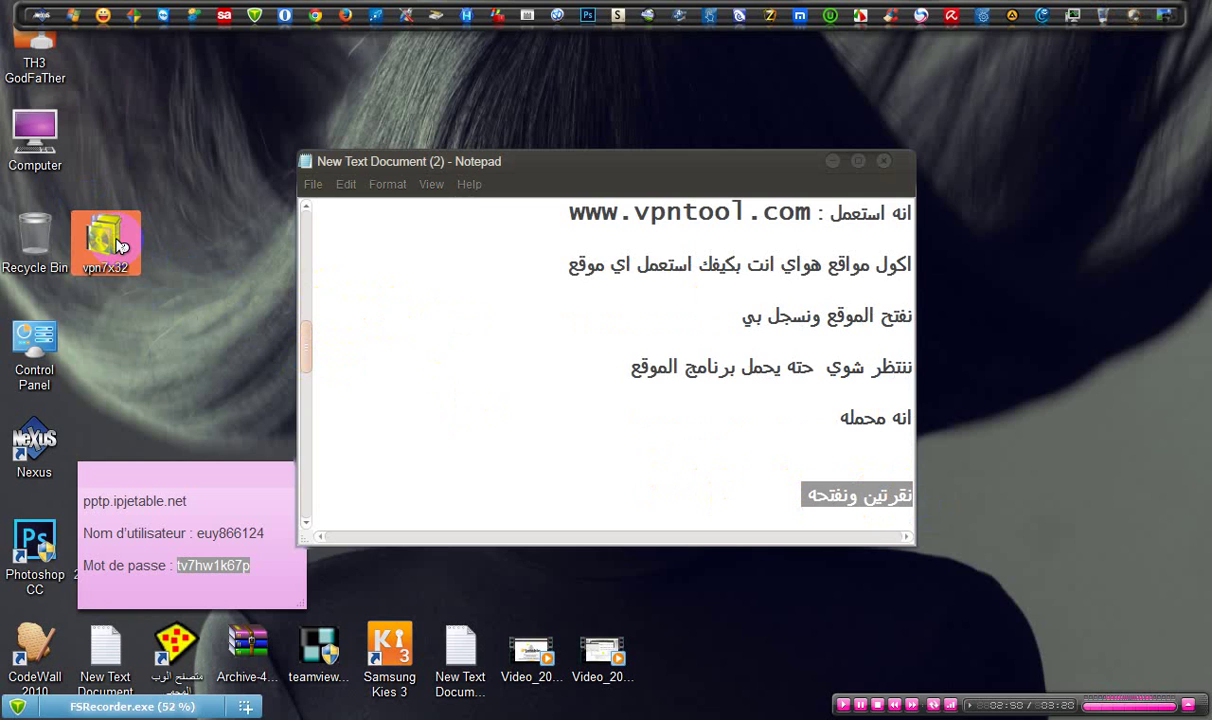
{"action": "double_click", "coordinate": [118, 245]}
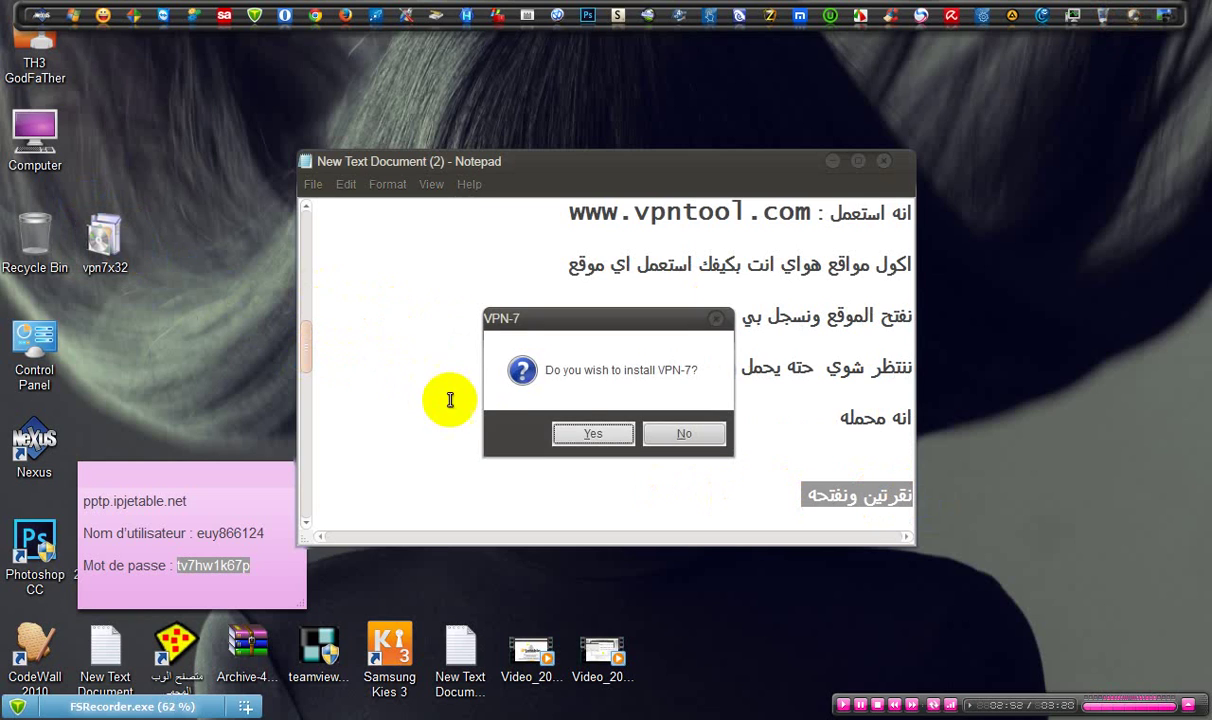
{"action": "left_click", "coordinate": [582, 437]}
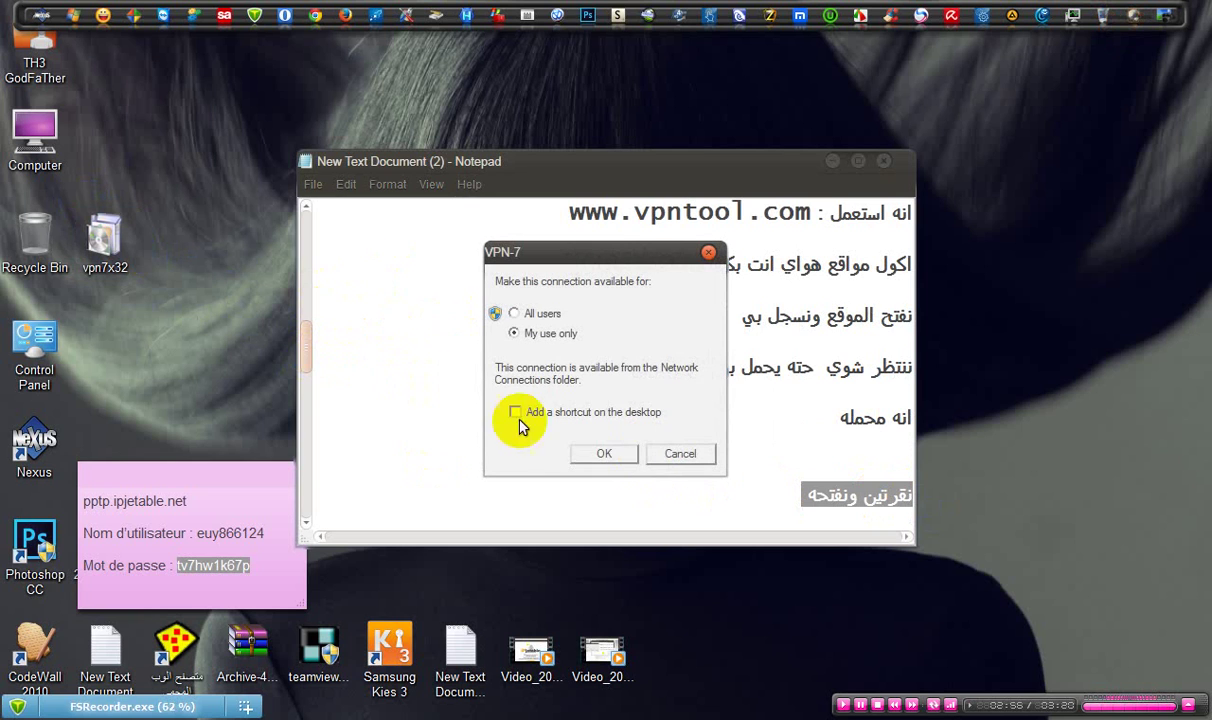
{"action": "left_click", "coordinate": [607, 454]}
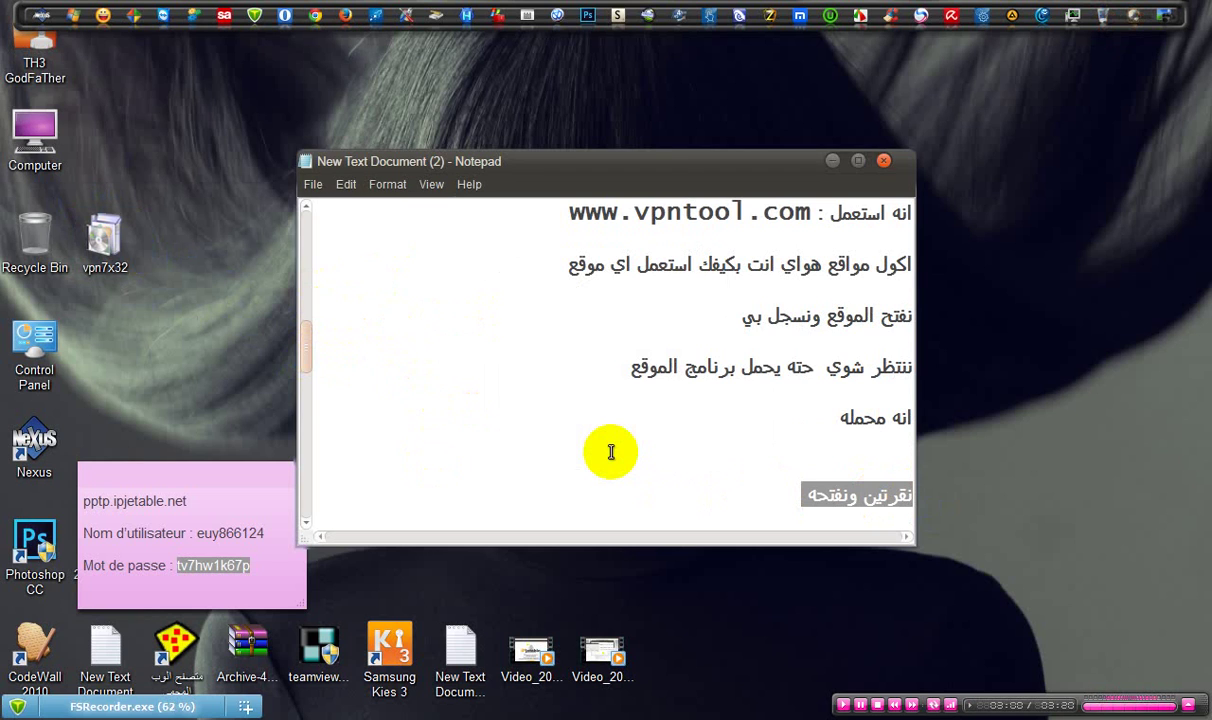
Move the vpn7x32 file to the end of the lowest row of desktop icons and close the Network Connections window.
{"action": "left_click_drag", "start_coordinate": [130, 253], "coordinate": [686, 675]}
{"action": "key", "text": "super+e"}
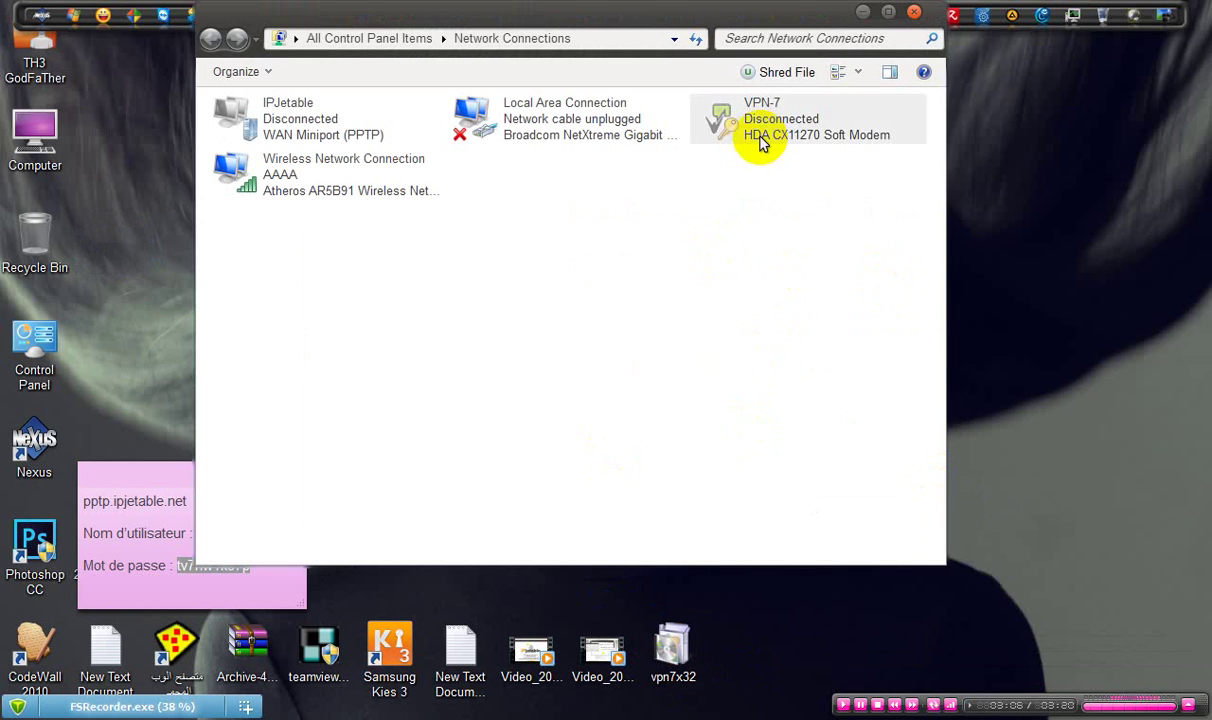
{"action": "left_click", "coordinate": [914, 13]}
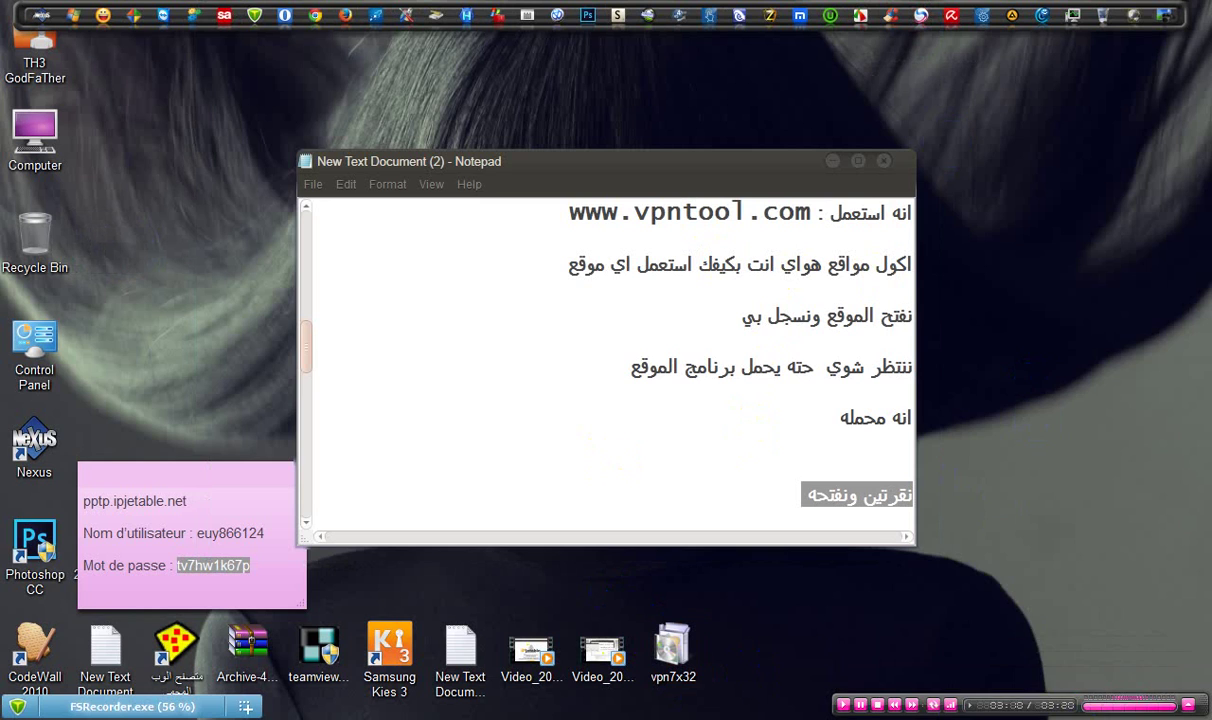
Open the VPN-7 connection's login dialog from the available networks and move it clear of the notes.
{"action": "left_click", "coordinate": [1067, 706]}
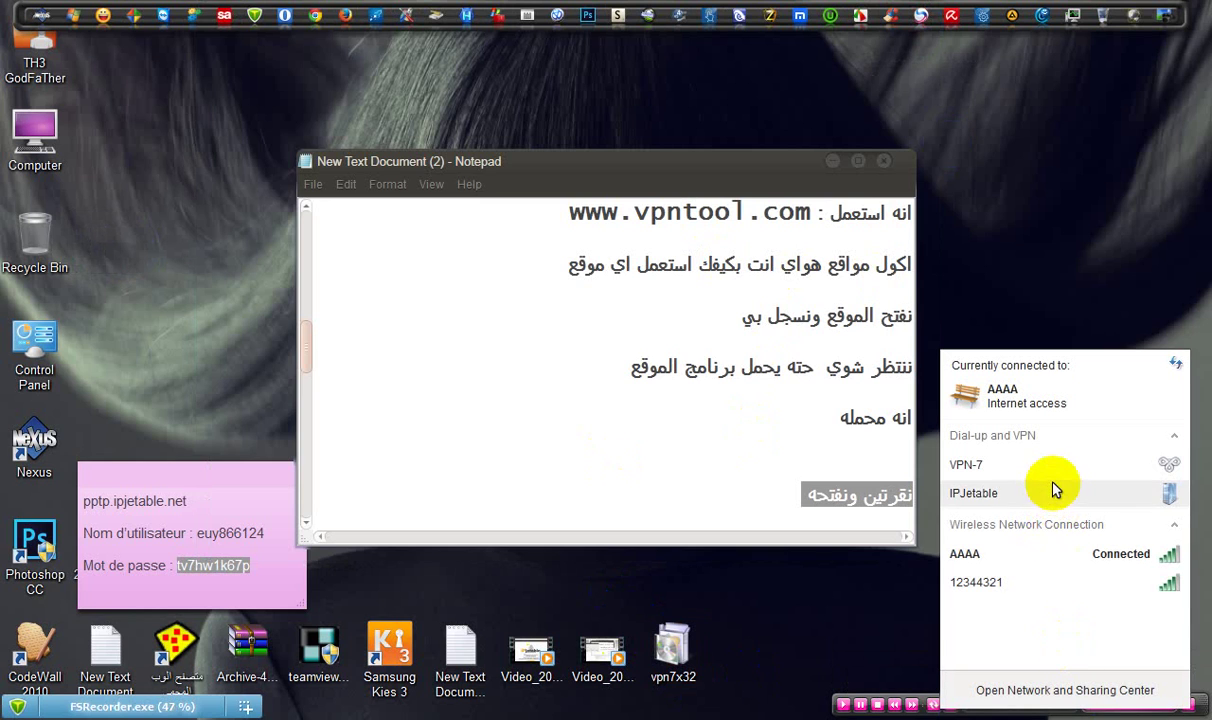
{"action": "left_click", "coordinate": [1052, 468]}
{"action": "left_click", "coordinate": [1145, 494]}
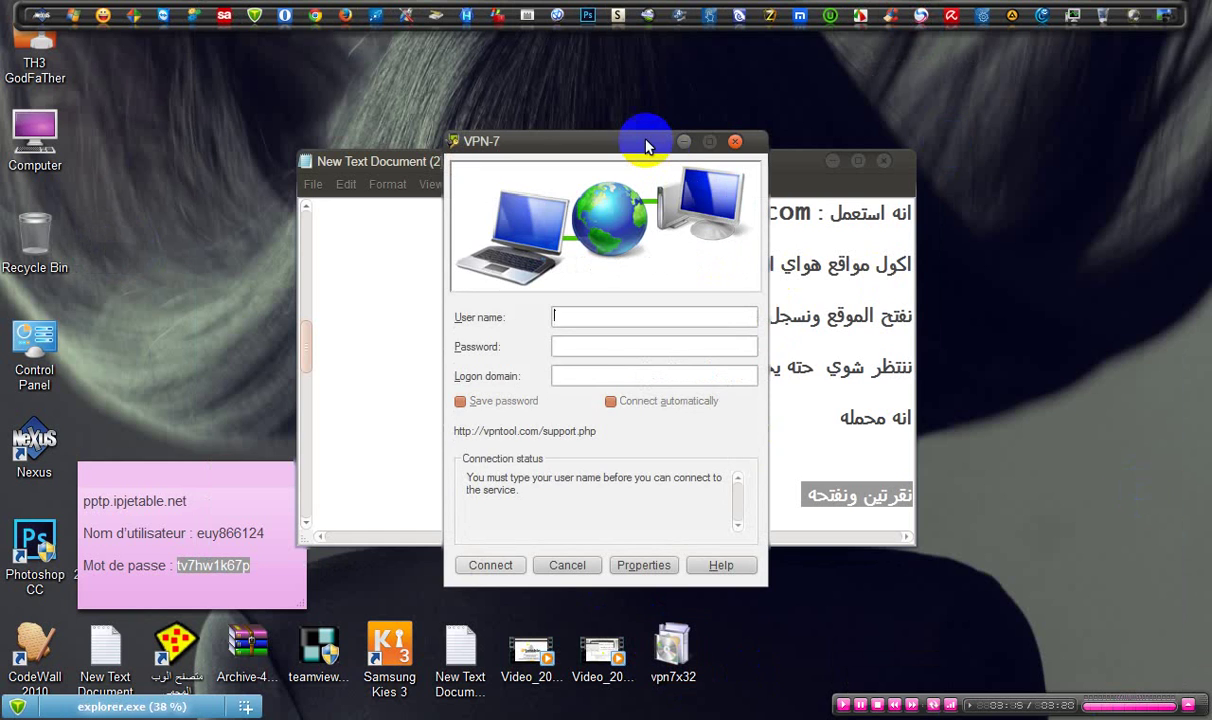
{"action": "left_click_drag", "start_coordinate": [625, 145], "coordinate": [281, 81]}
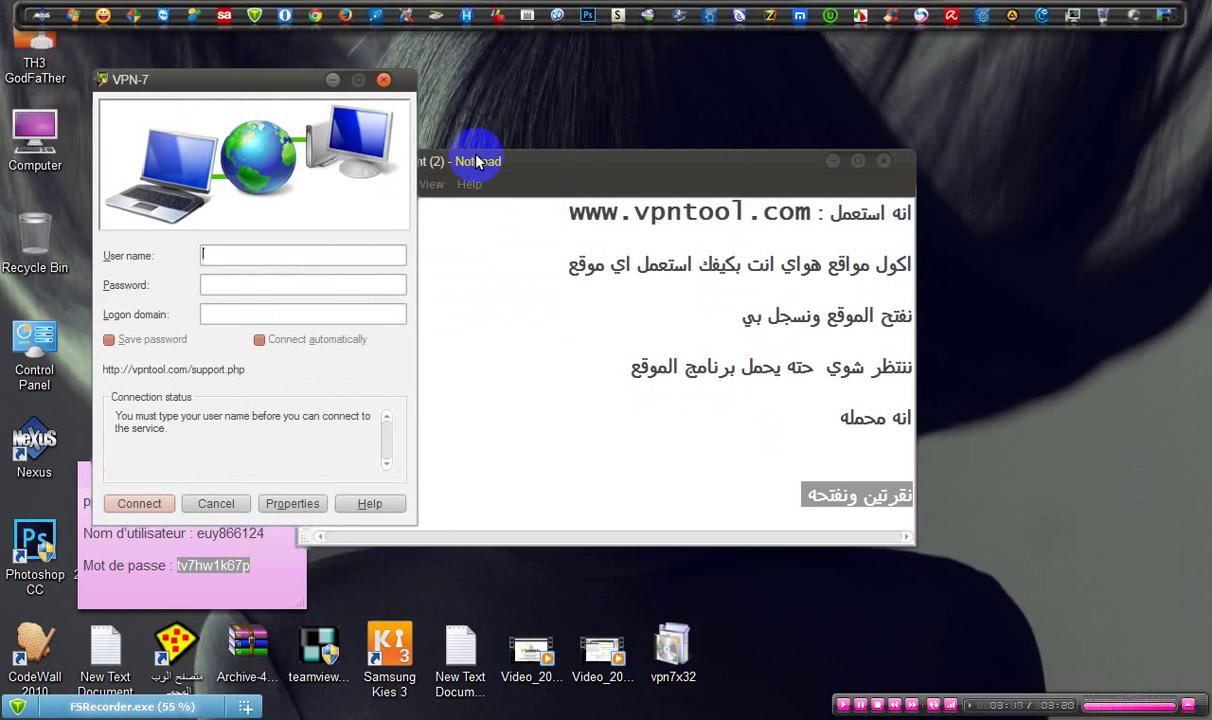
Place the Notepad window beside the VPN-7 dialog and highlight the note line "قبل كلشي نروح للخصائص".
{"action": "left_click_drag", "start_coordinate": [476, 162], "coordinate": [631, 177]}
{"action": "left_click_drag", "start_coordinate": [461, 351], "coordinate": [461, 373]}
{"action": "left_click_drag", "start_coordinate": [900, 433], "coordinate": [1065, 433]}
{"action": "left_click_drag", "start_coordinate": [855, 494], "coordinate": [1062, 487]}
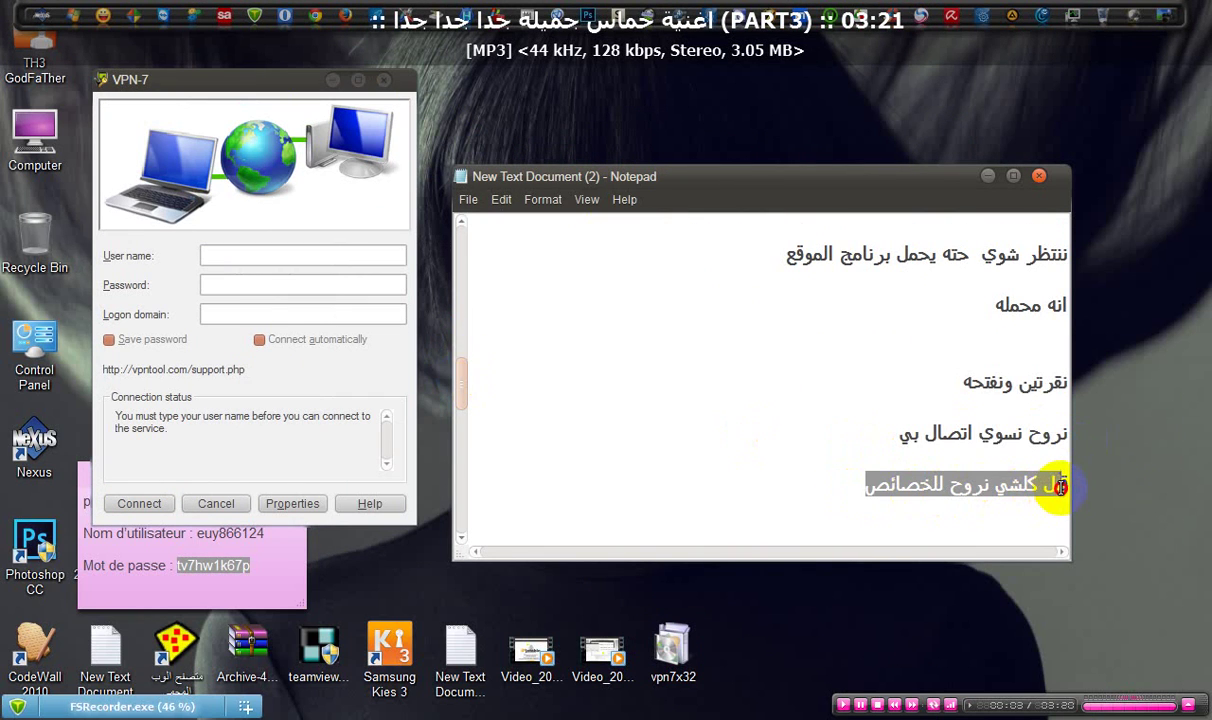
{"action": "double_click", "coordinate": [912, 484]}
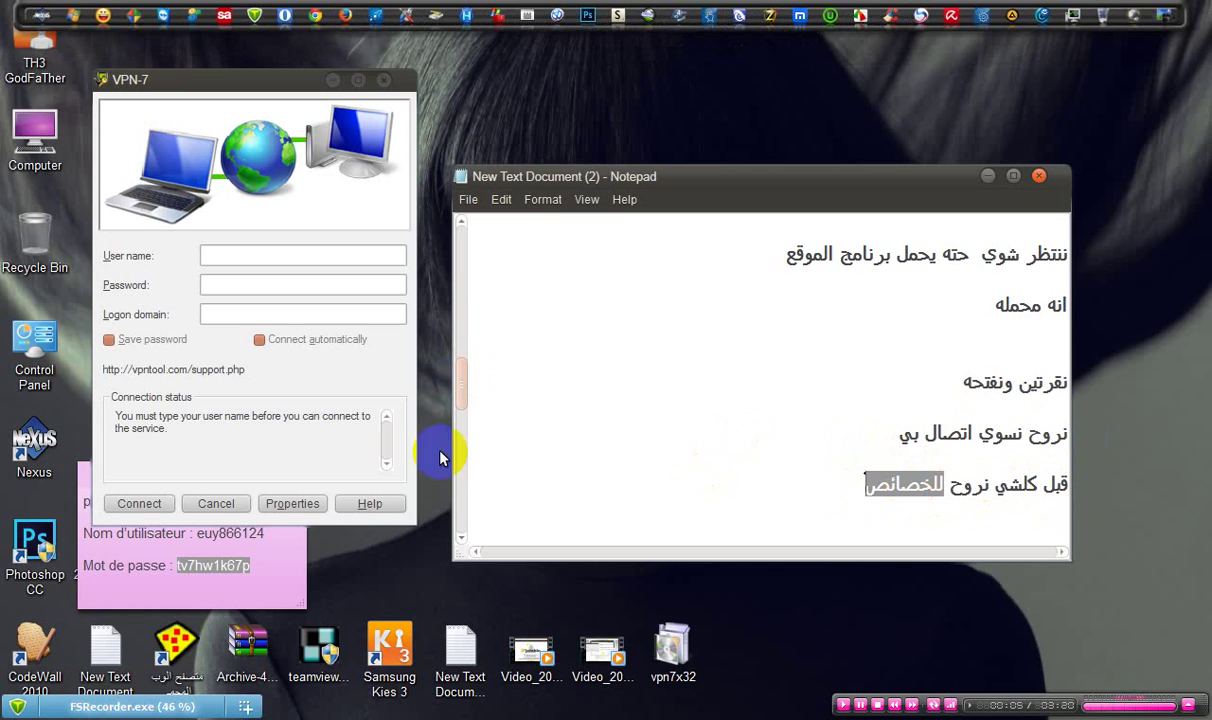
Open the VPN-7 connection's properties and add the line "ننتظره شوي" to the notes.
{"action": "left_click", "coordinate": [291, 505]}
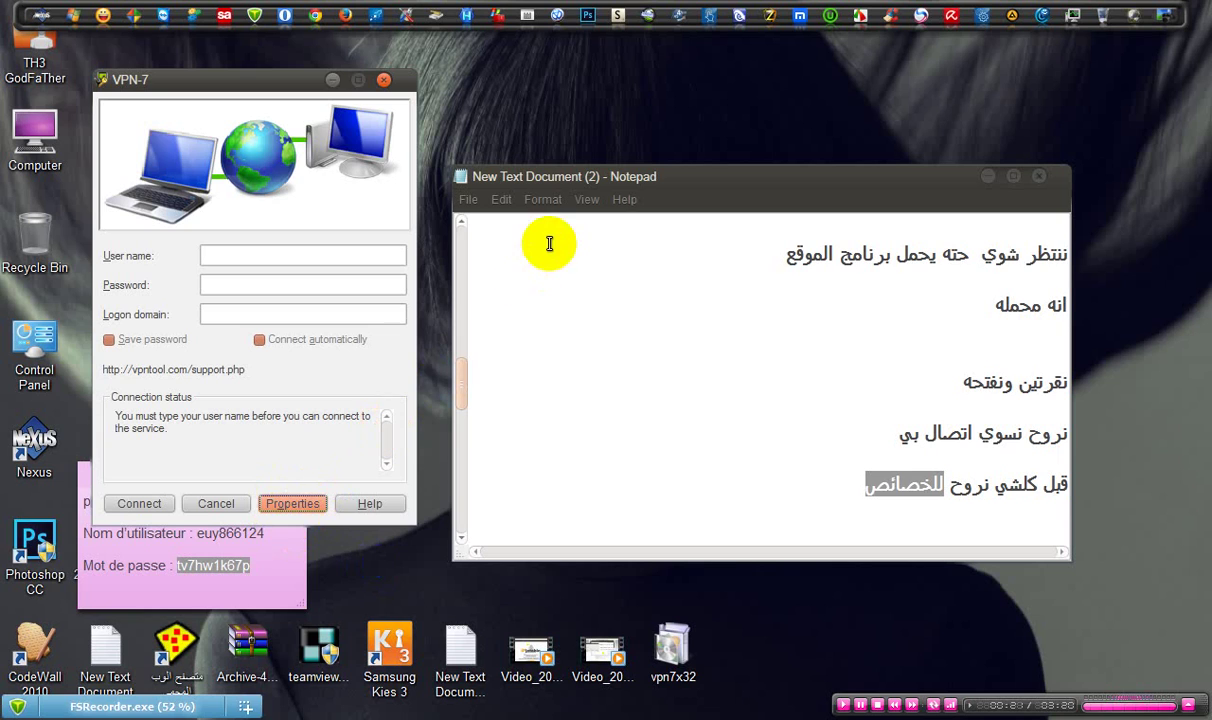
{"action": "left_click", "coordinate": [854, 509]}
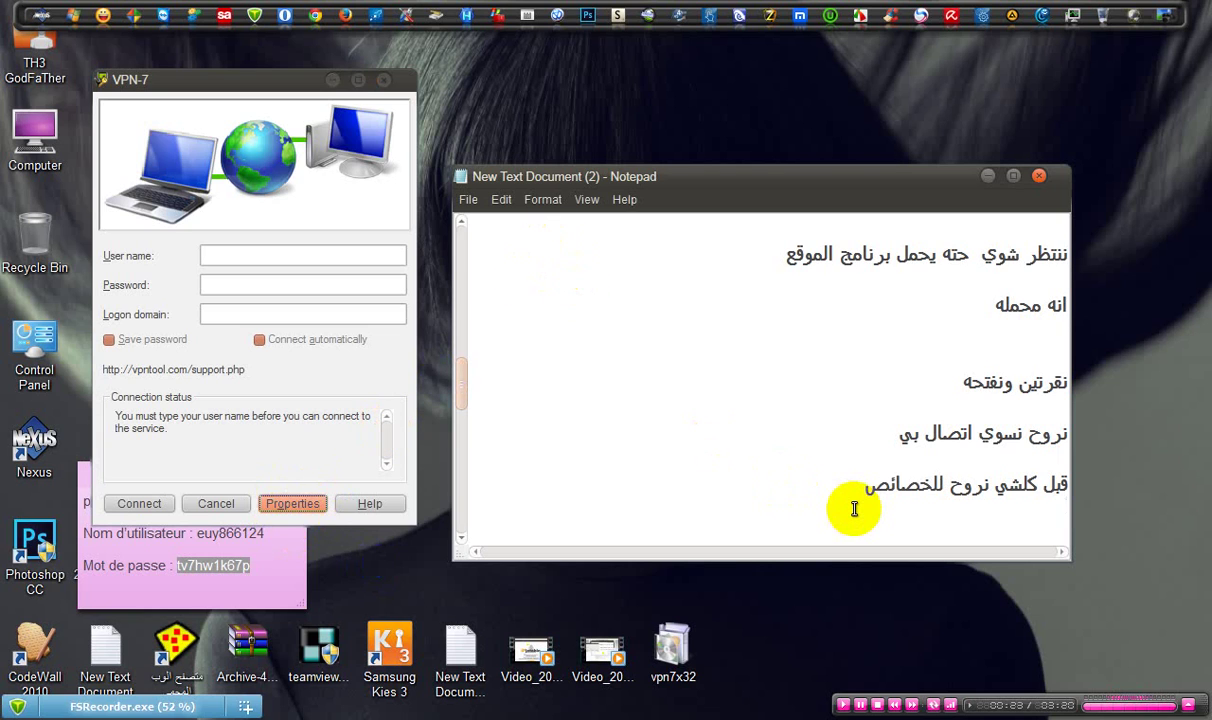
{"action": "type", "text": "تظره"}
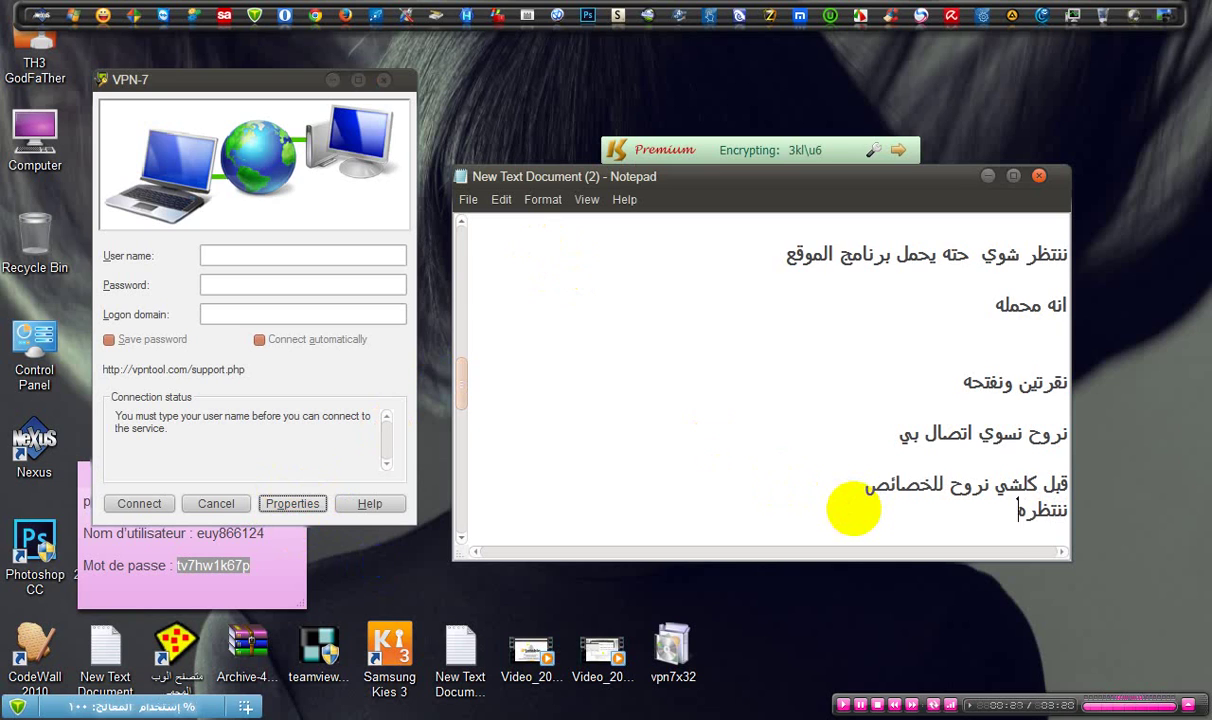
{"action": "type", "text": "نتظره شوي"}
{"action": "key", "text": "Return"}
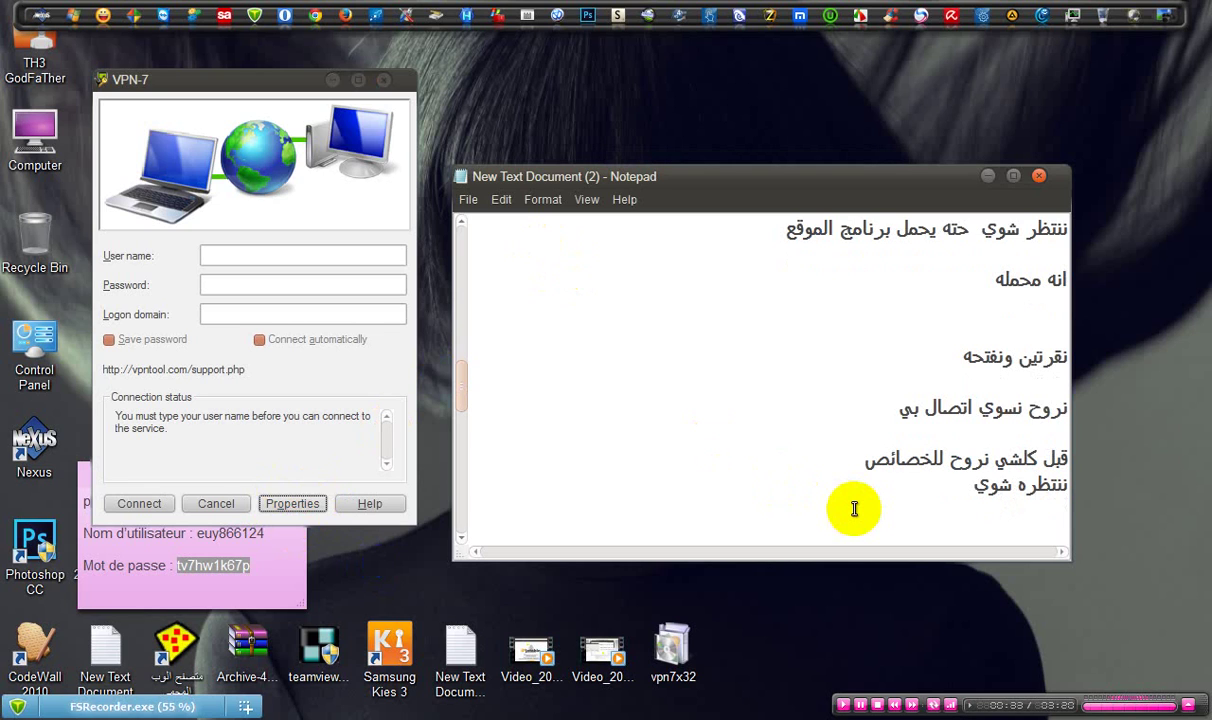
{"action": "right_click", "coordinate": [698, 137]}
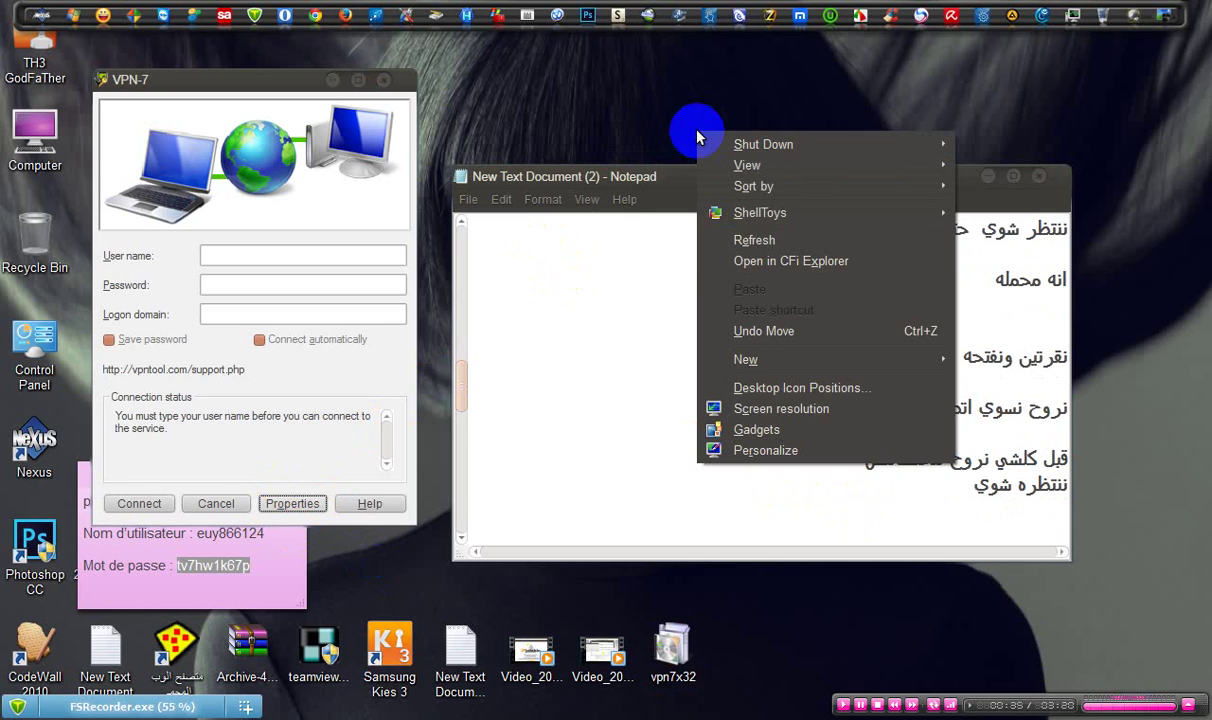
{"action": "left_click", "coordinate": [715, 240]}
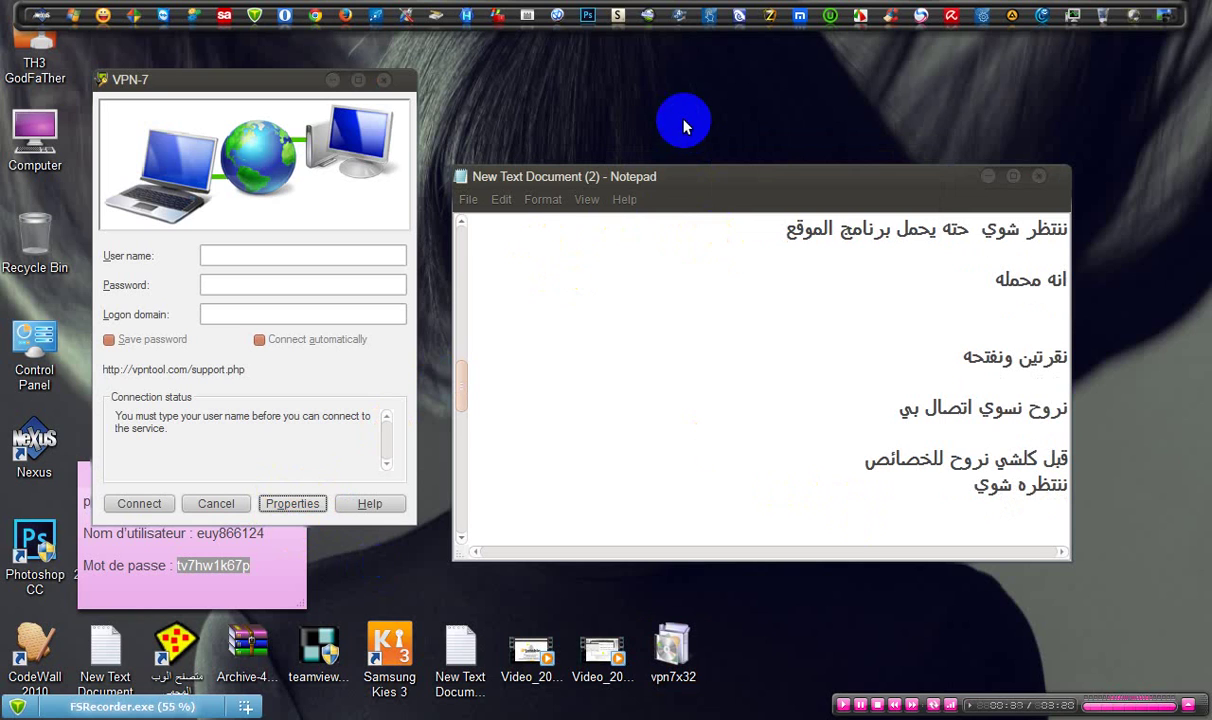
{"action": "right_click", "coordinate": [684, 121]}
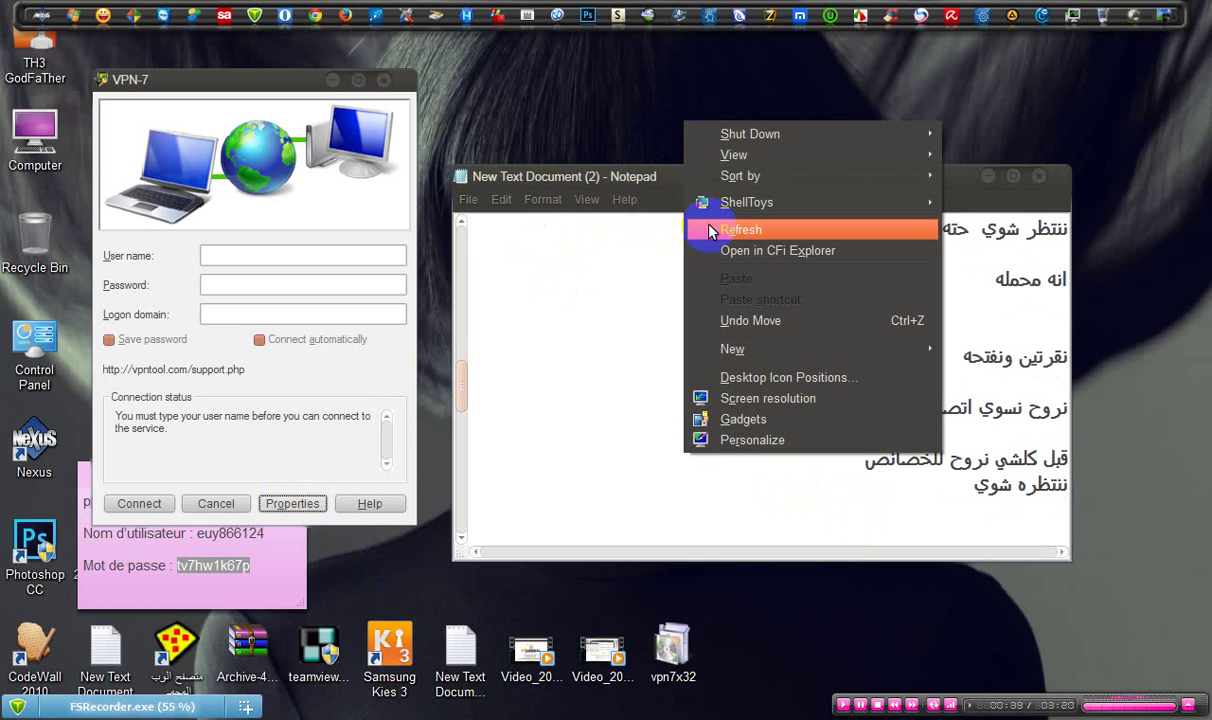
{"action": "left_click", "coordinate": [708, 227]}
{"action": "right_click", "coordinate": [713, 124]}
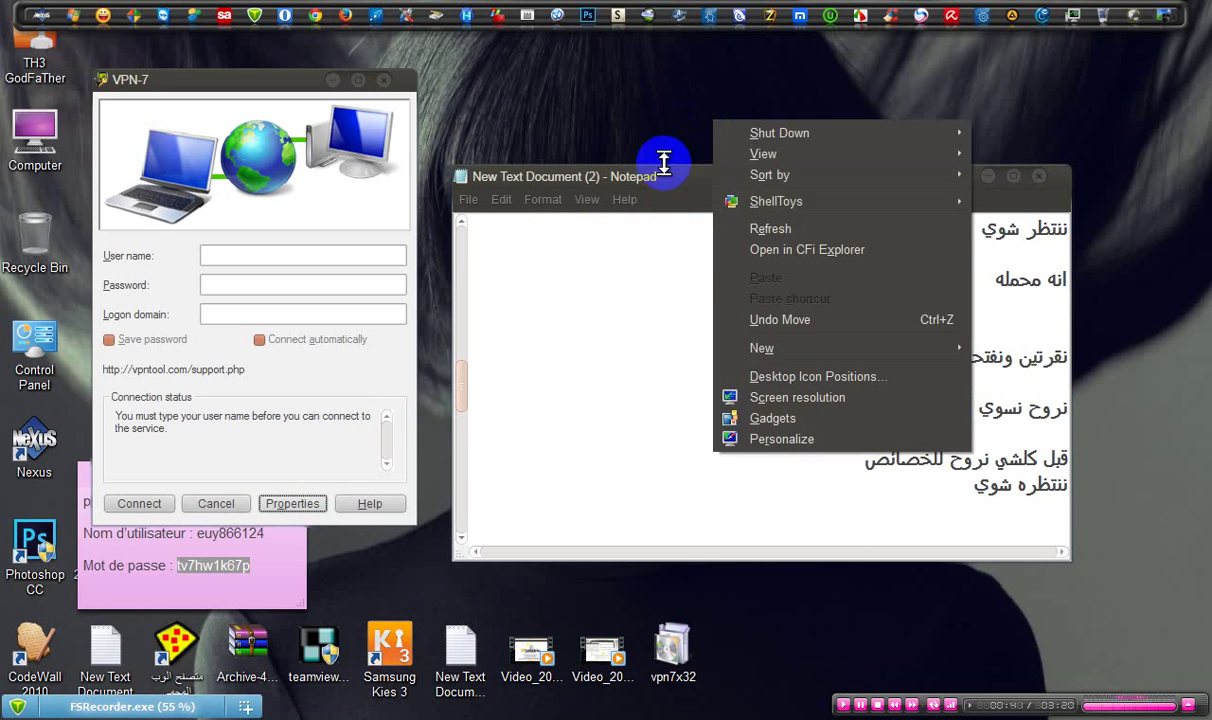
{"action": "left_click", "coordinate": [733, 230]}
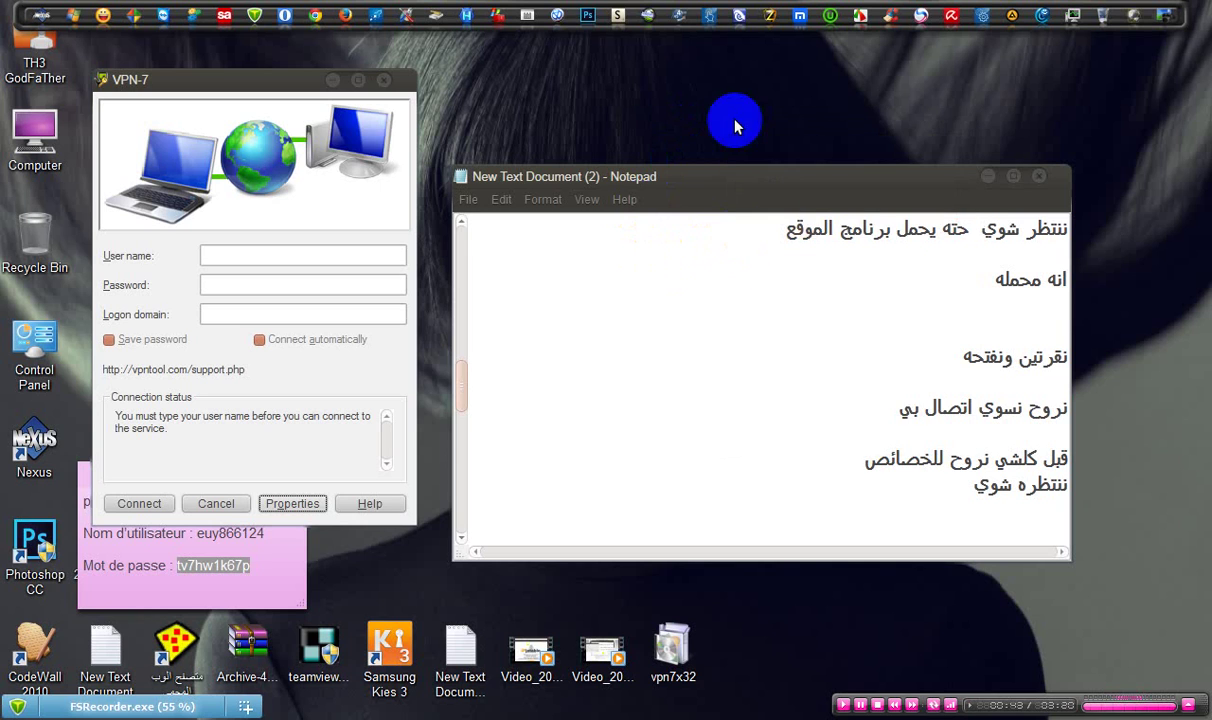
{"action": "right_click", "coordinate": [736, 115]}
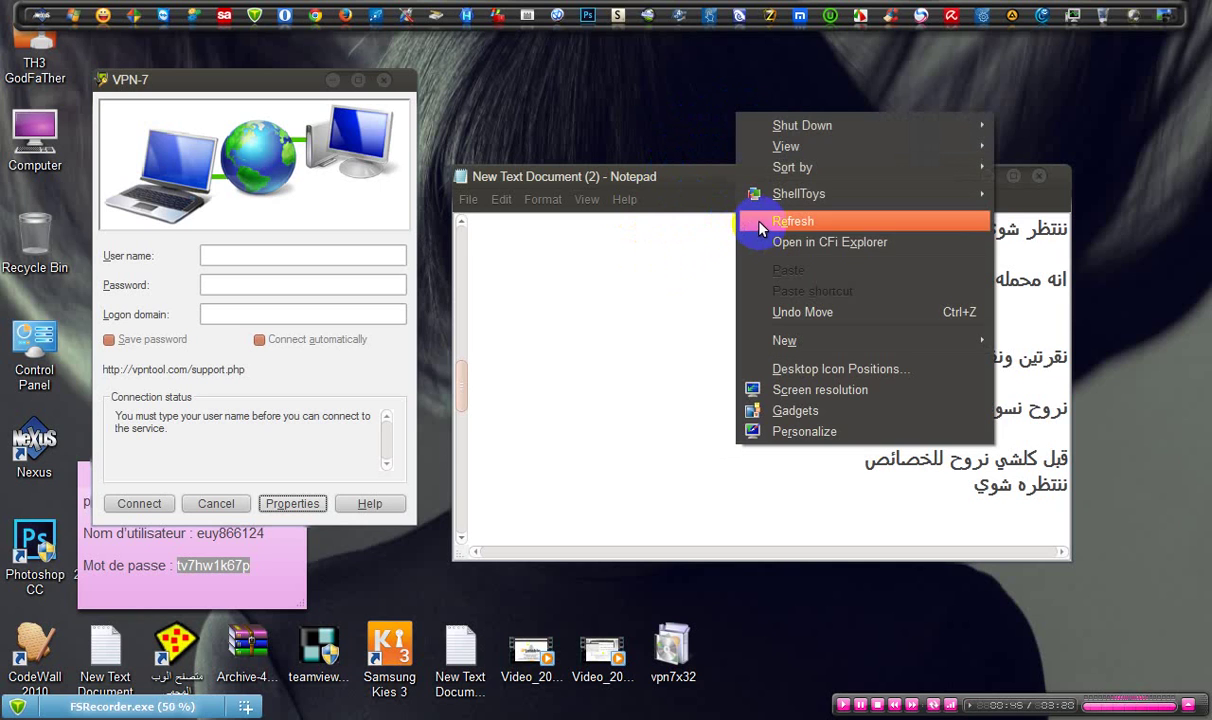
{"action": "left_click", "coordinate": [738, 216]}
{"action": "right_click", "coordinate": [737, 102]}
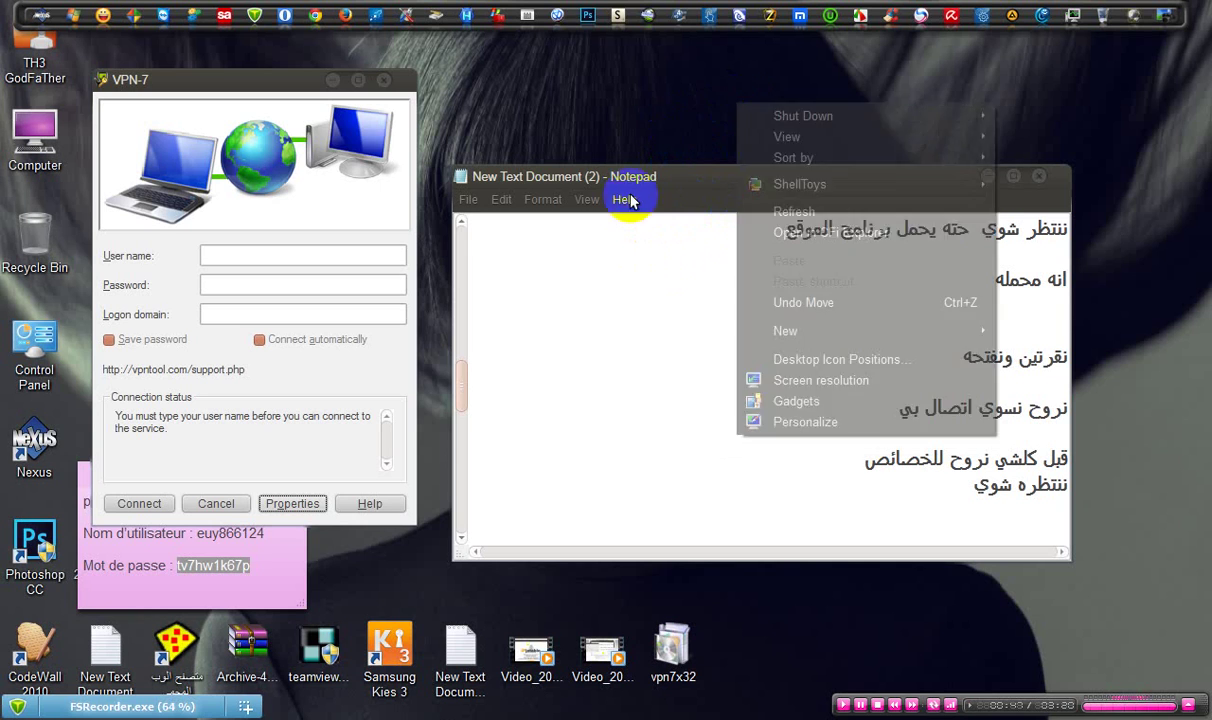
{"action": "left_click", "coordinate": [758, 213]}
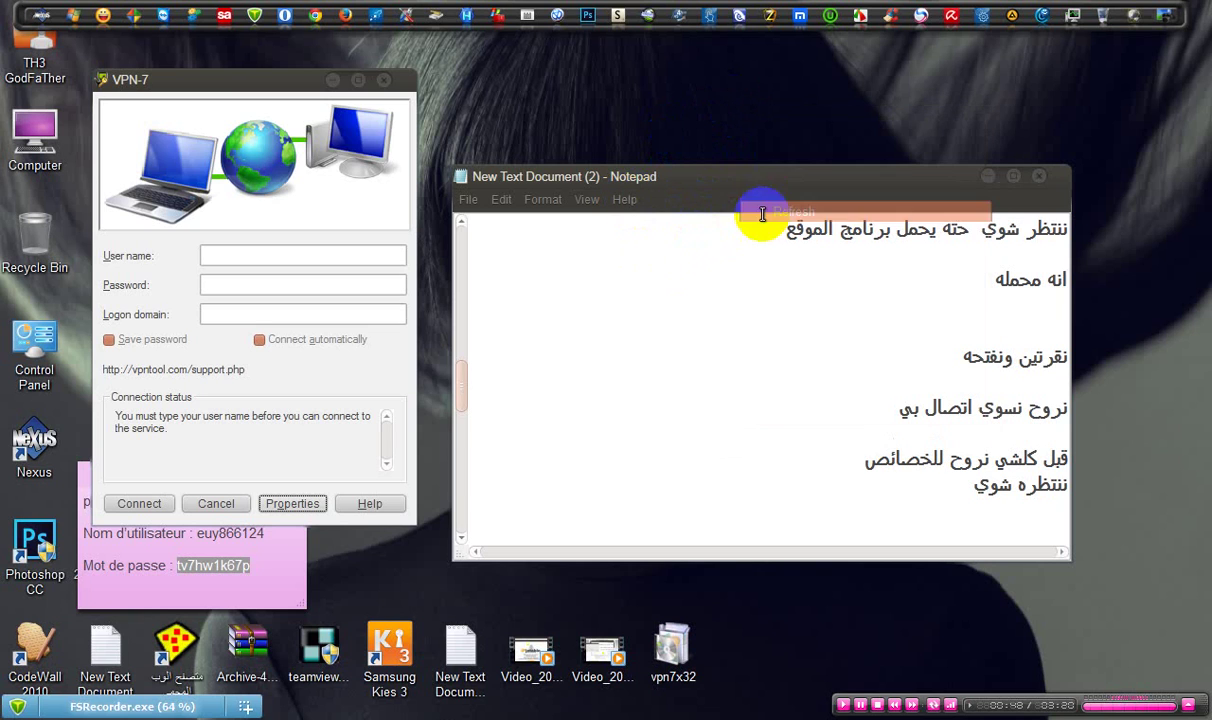
{"action": "left_click", "coordinate": [681, 340]}
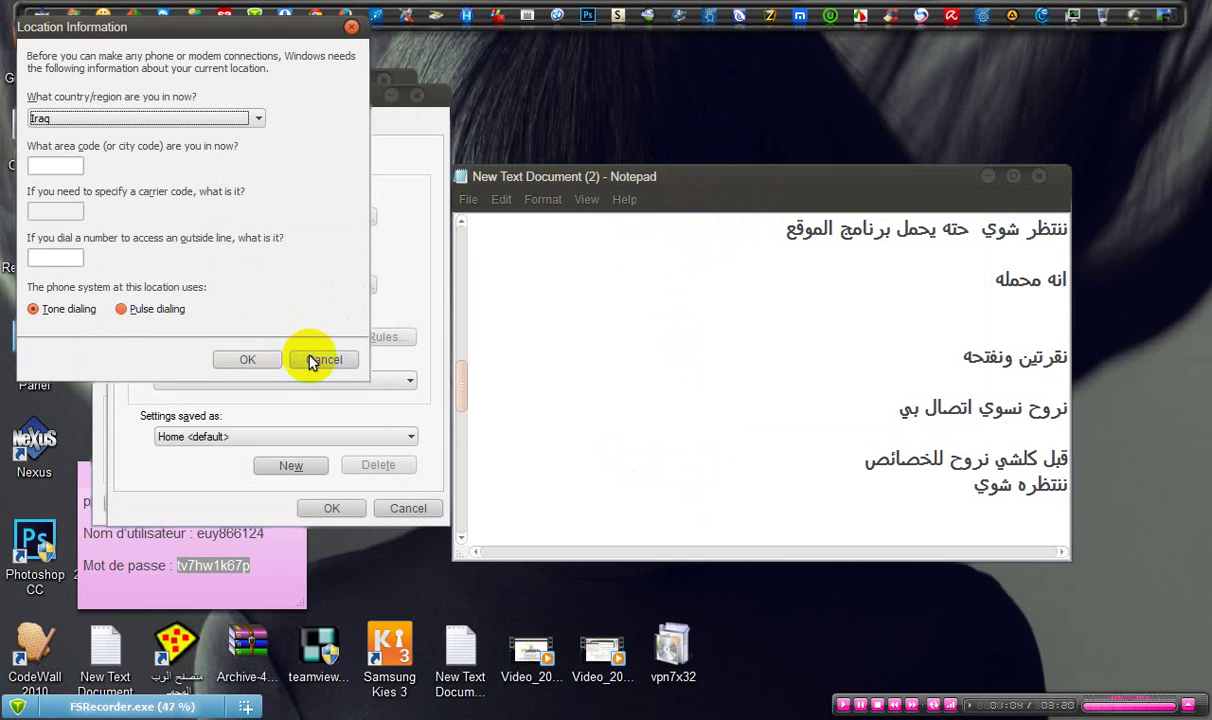
Dismiss the Location Information request, set VPN-7 to "I am already connected to the Internet" and apply the properties.
{"action": "left_click", "coordinate": [310, 358]}
{"action": "left_click", "coordinate": [682, 461]}
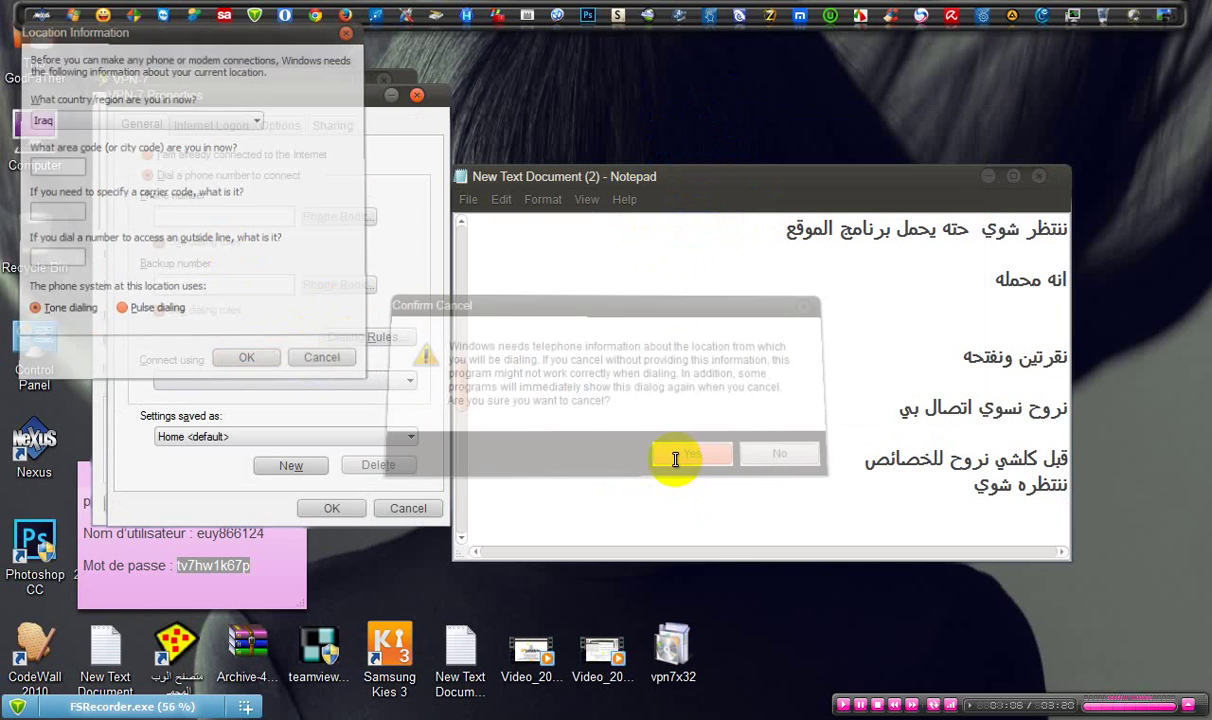
{"action": "left_click", "coordinate": [147, 155]}
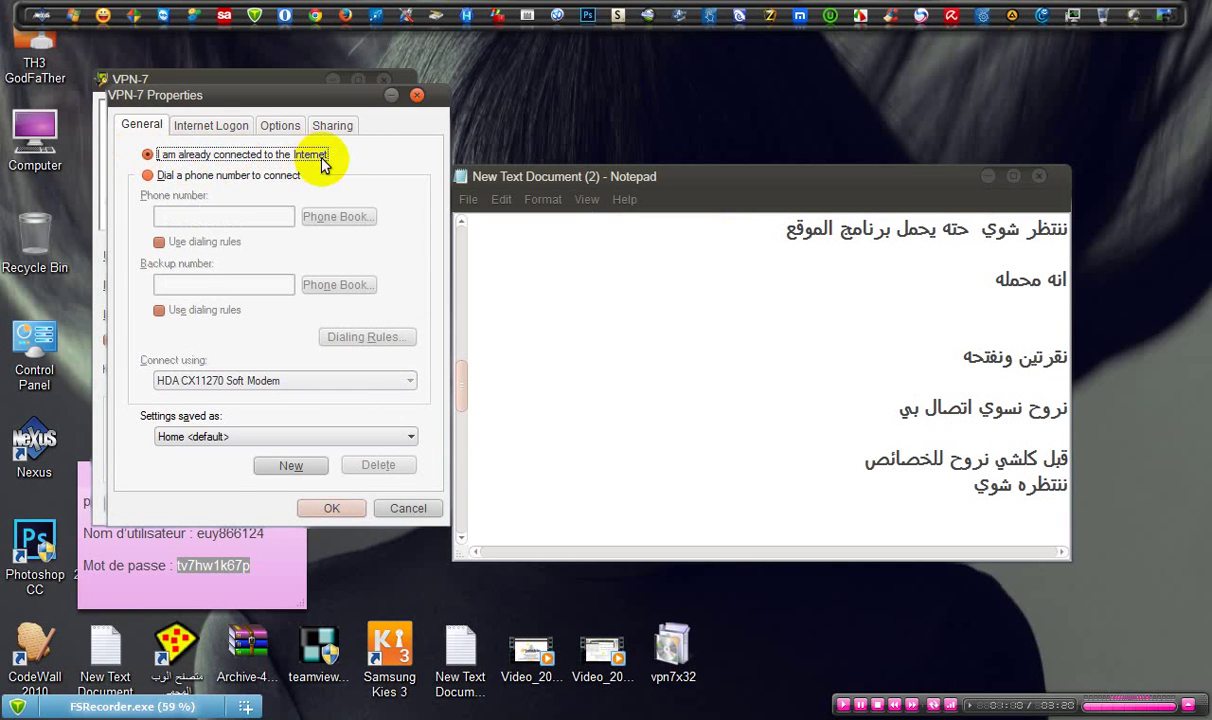
{"action": "left_click", "coordinate": [333, 512]}
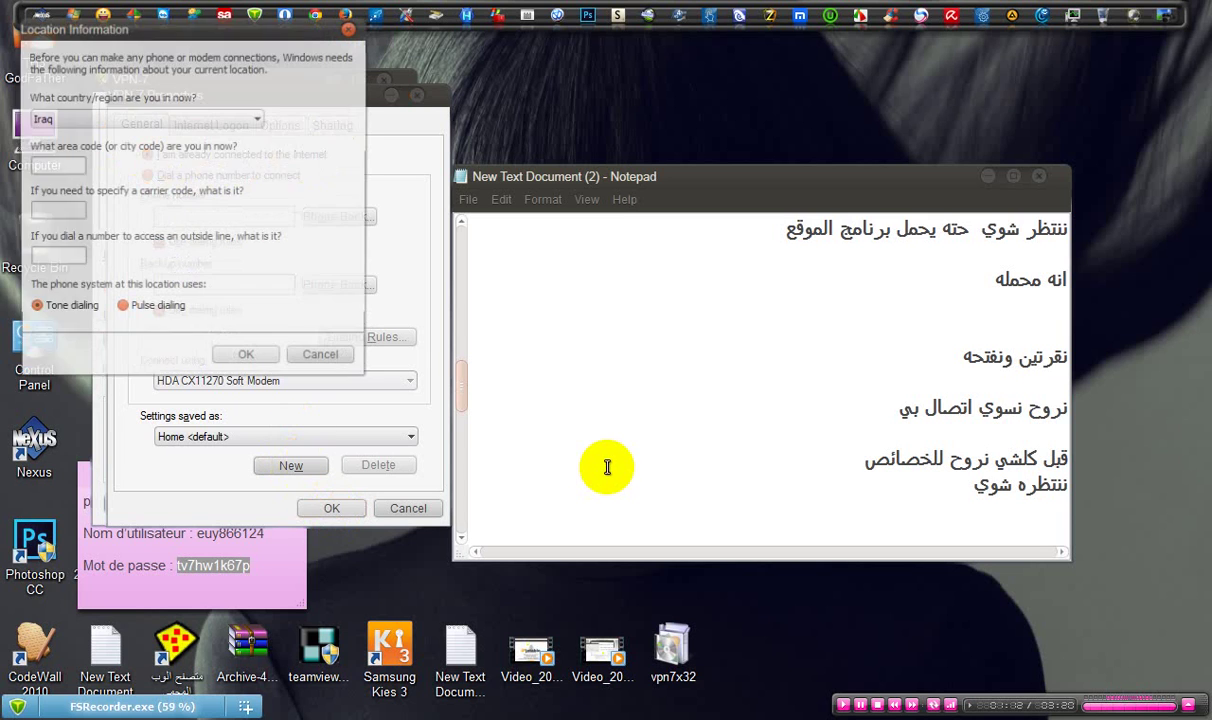
Dismiss the repeated Location Information request and move the VPN-7 login dialog beside the notes.
{"action": "left_click", "coordinate": [341, 363]}
{"action": "left_click", "coordinate": [698, 452]}
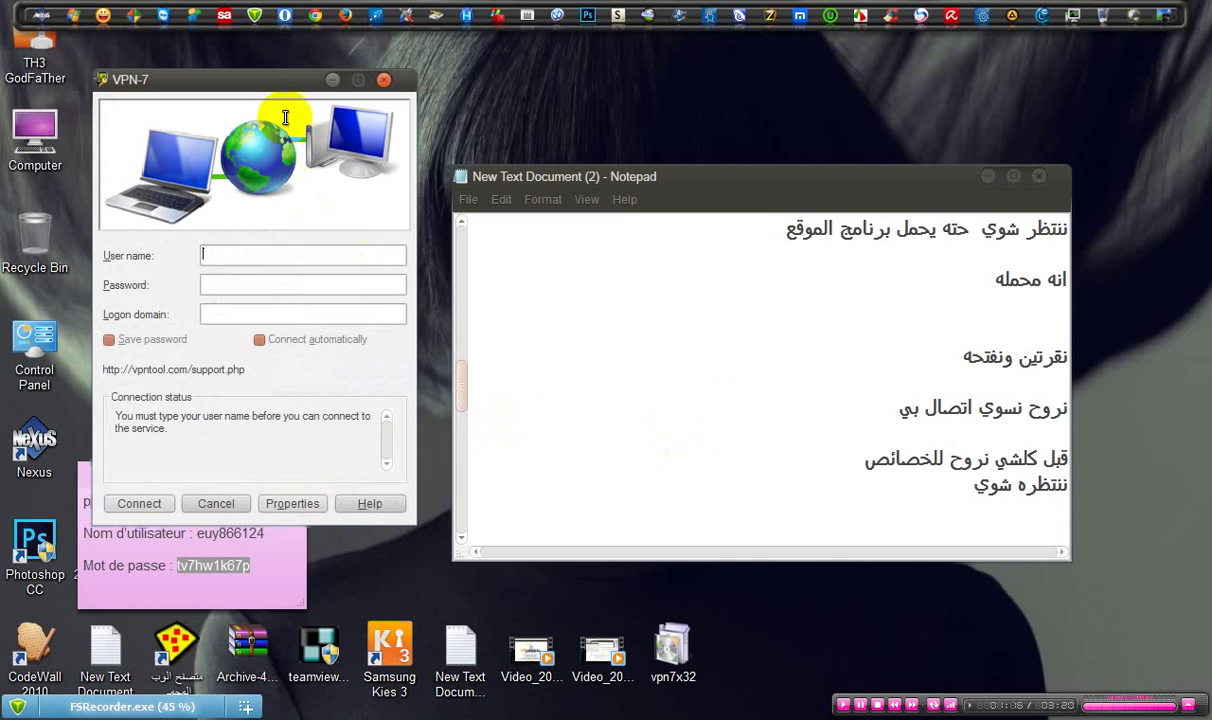
{"action": "left_click_drag", "start_coordinate": [284, 85], "coordinate": [330, 92]}
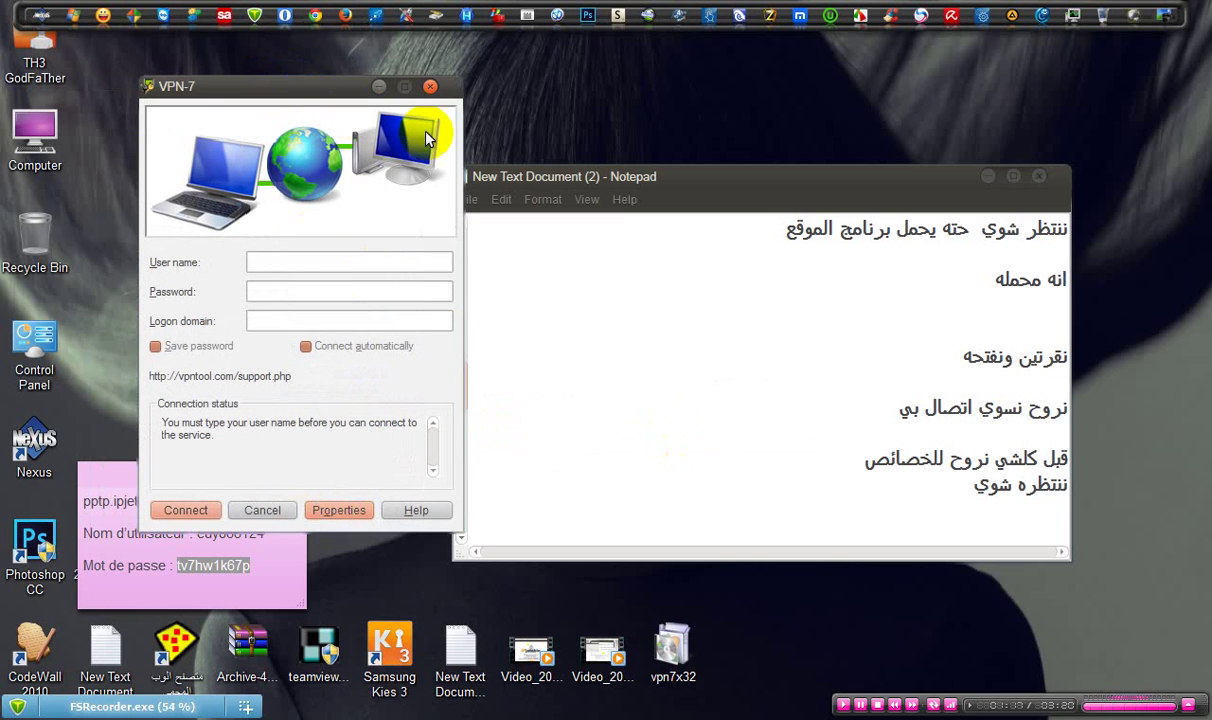
Highlight the note line "نرجع للموقع وننسخ اليوزر + الباس" in Notepad.
{"action": "left_click", "coordinate": [528, 186]}
{"action": "left_click_drag", "start_coordinate": [461, 388], "coordinate": [461, 405]}
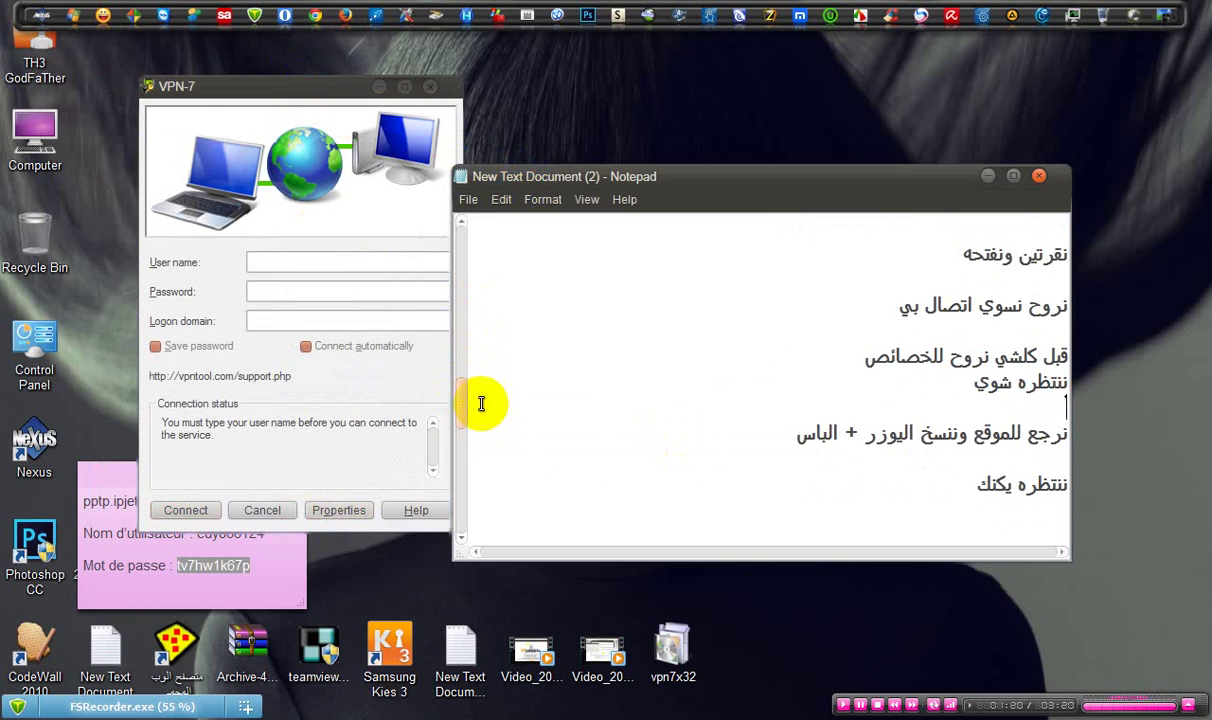
{"action": "left_click", "coordinate": [963, 448]}
{"action": "left_click_drag", "start_coordinate": [962, 448], "coordinate": [1037, 434]}
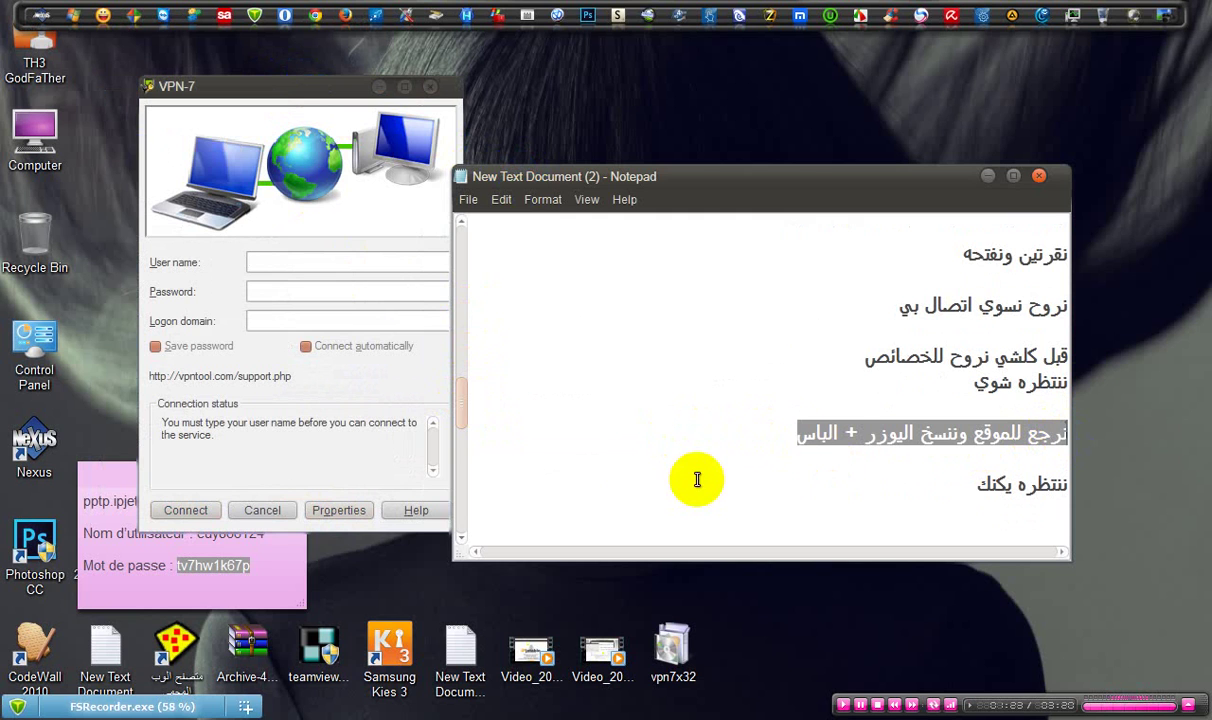
Copy the username from the VPNTool order page in Opera into the user name of the VPN-7 login dialog.
{"action": "left_click", "coordinate": [430, 717]}
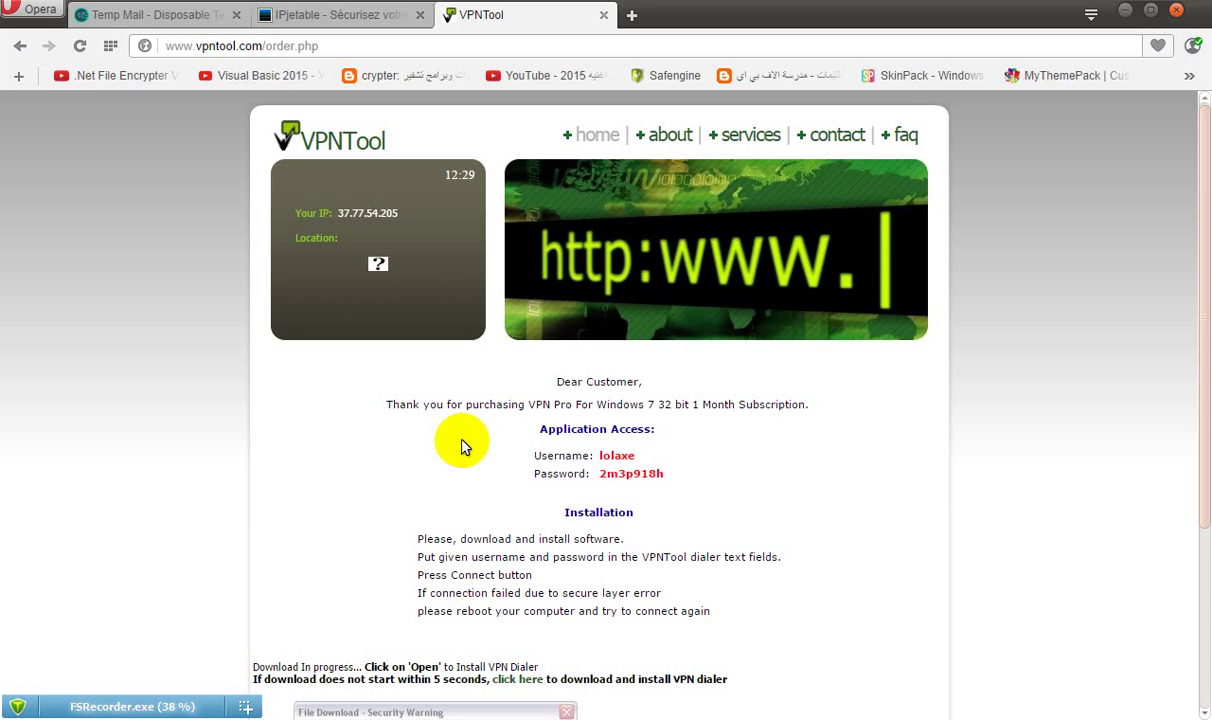
{"action": "right_click", "coordinate": [618, 456]}
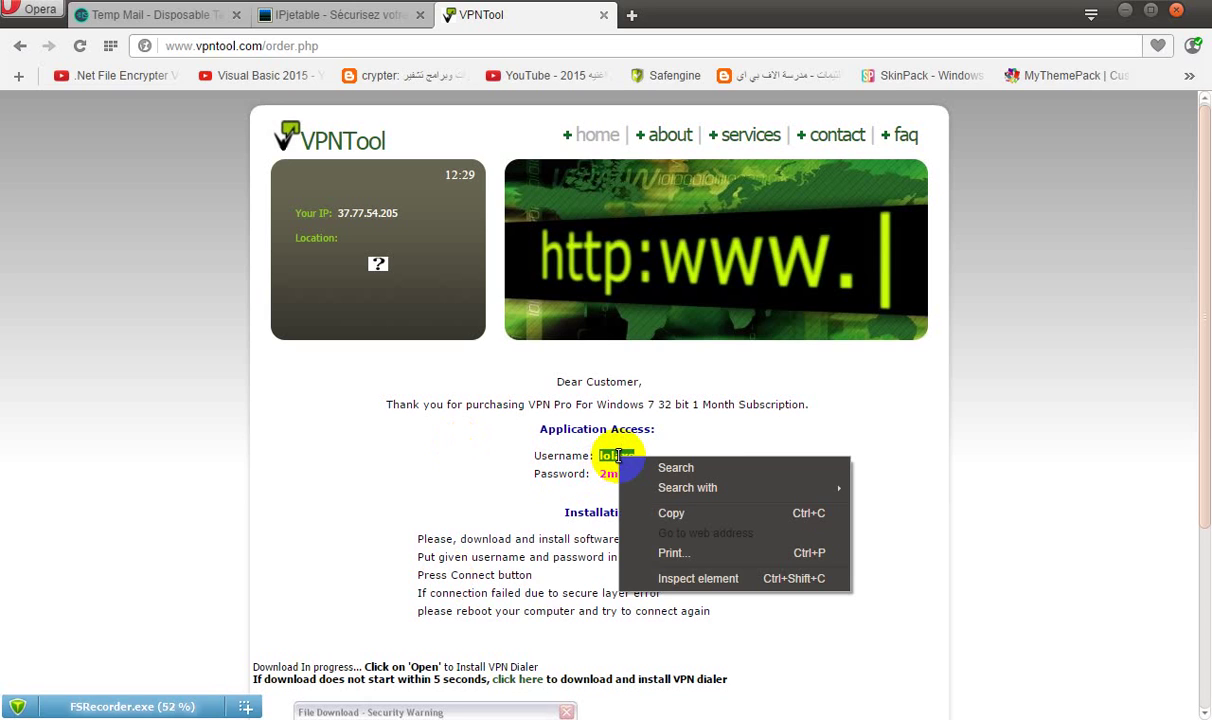
{"action": "left_click", "coordinate": [652, 512]}
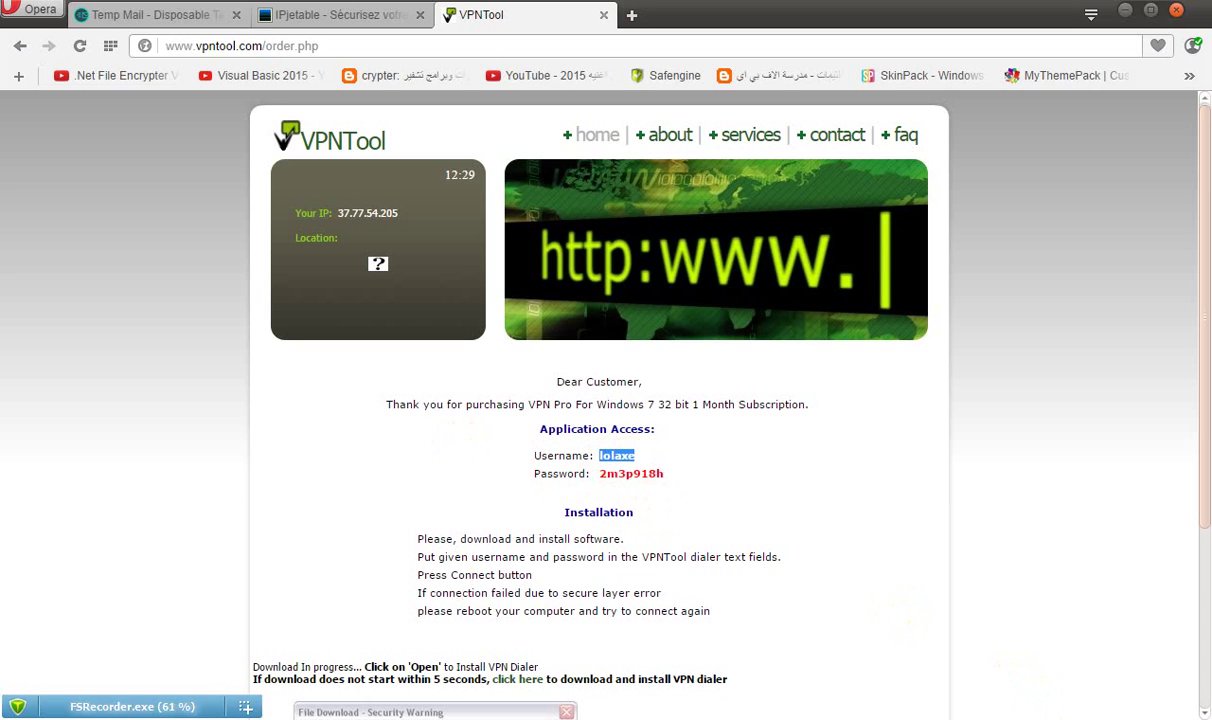
{"action": "left_click", "coordinate": [1035, 717]}
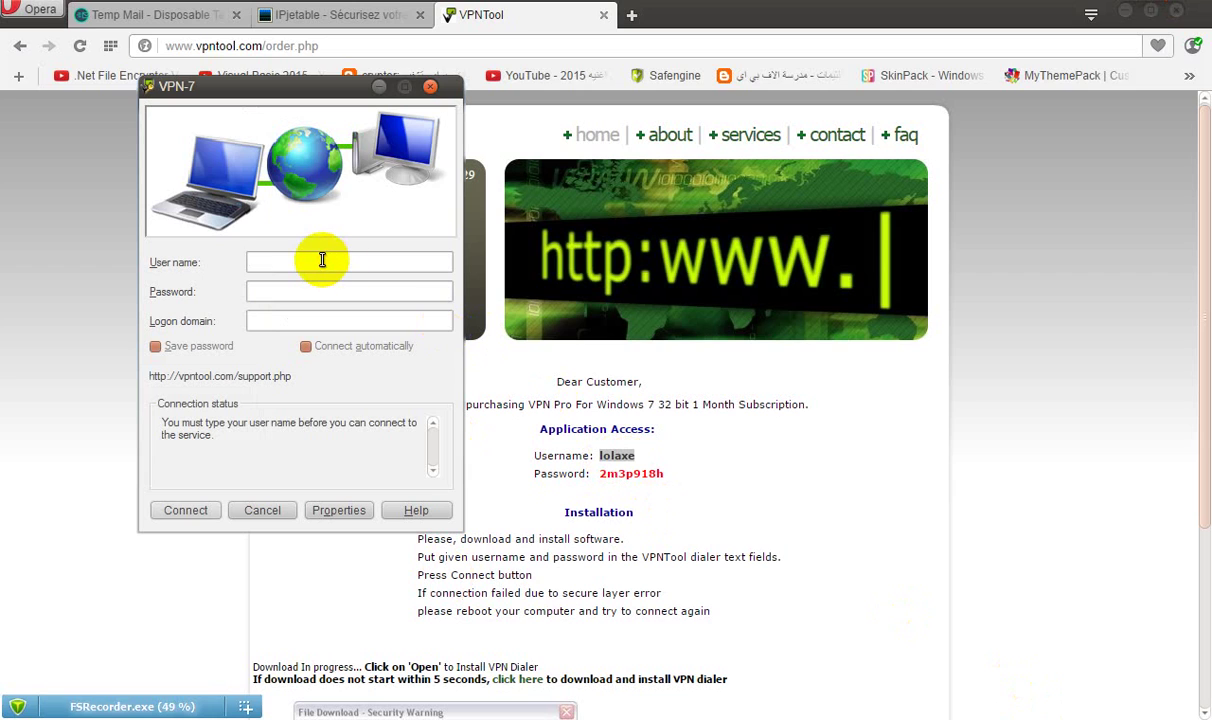
Copy the password from the VPNTool page into the VPN-7 password field, enable Save password and connect.
{"action": "double_click", "coordinate": [617, 473]}
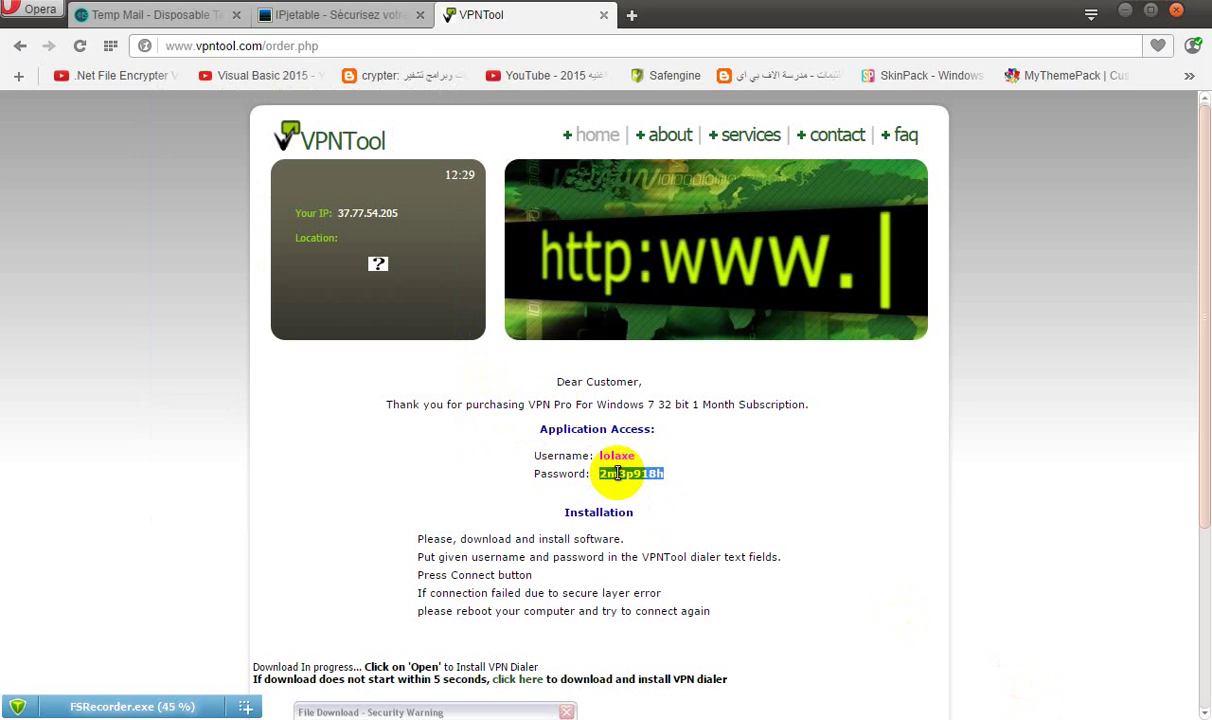
{"action": "left_click", "coordinate": [1035, 717]}
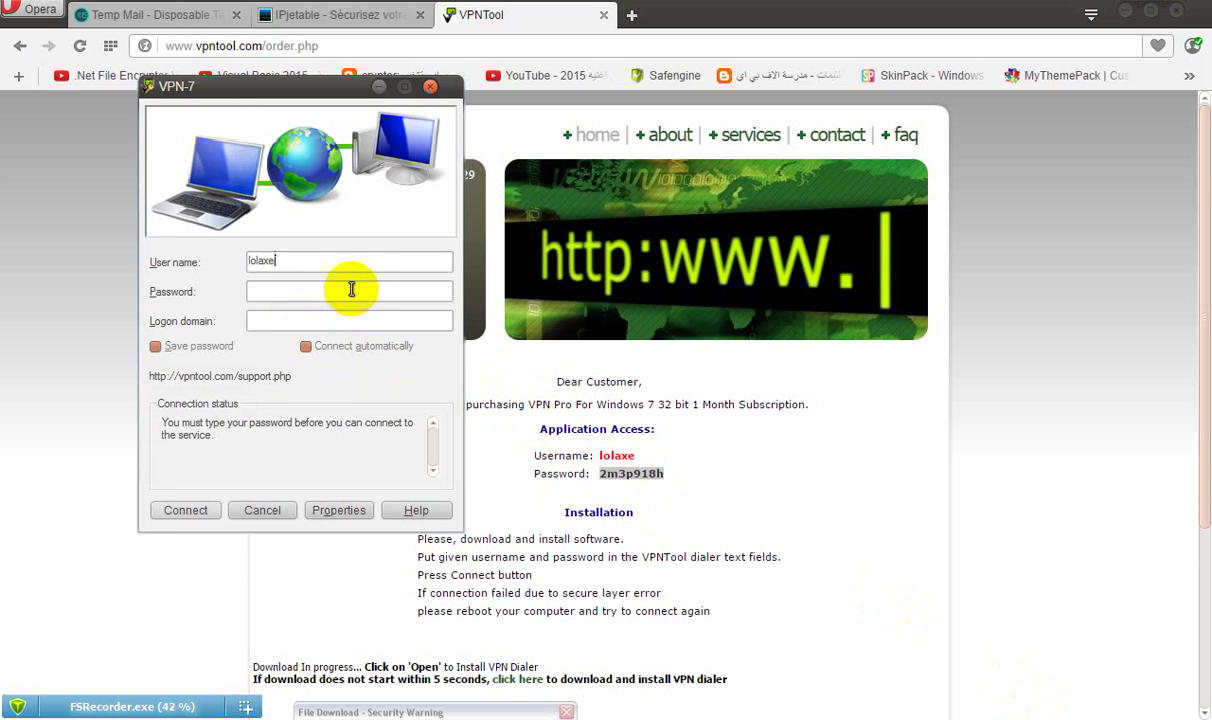
{"action": "left_click", "coordinate": [1124, 12]}
{"action": "left_click_drag", "start_coordinate": [314, 292], "coordinate": [217, 258]}
{"action": "left_click", "coordinate": [156, 346]}
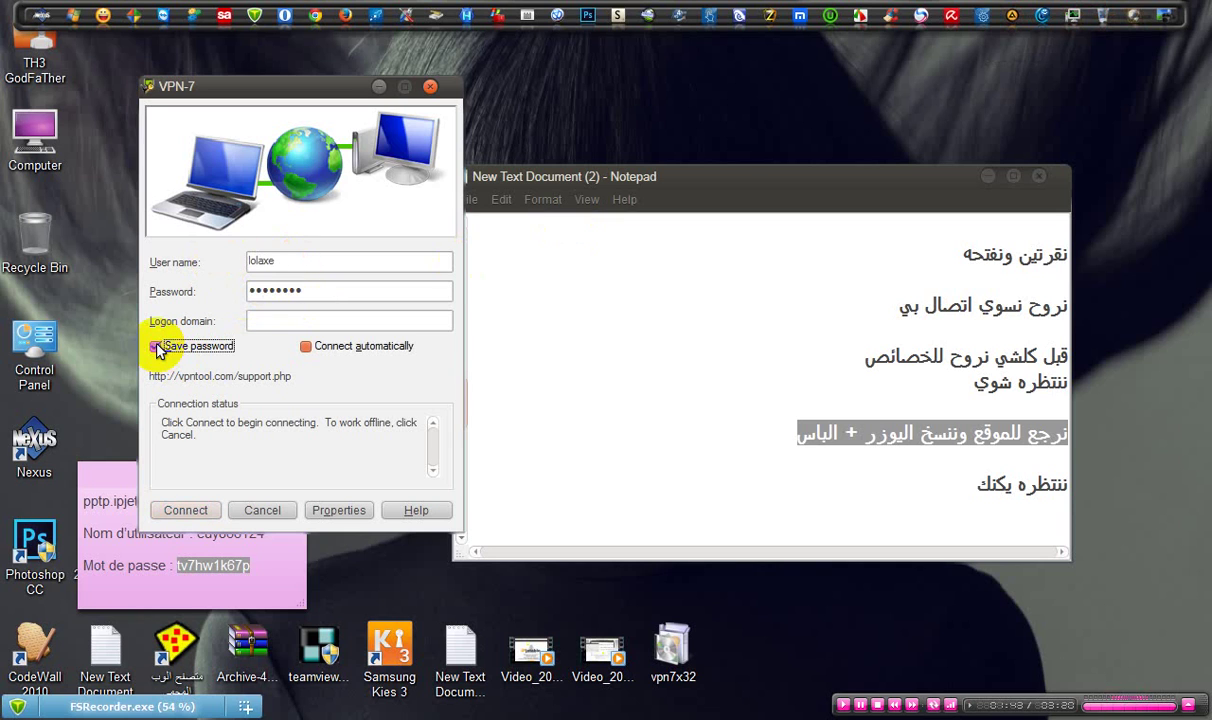
{"action": "left_click", "coordinate": [184, 512]}
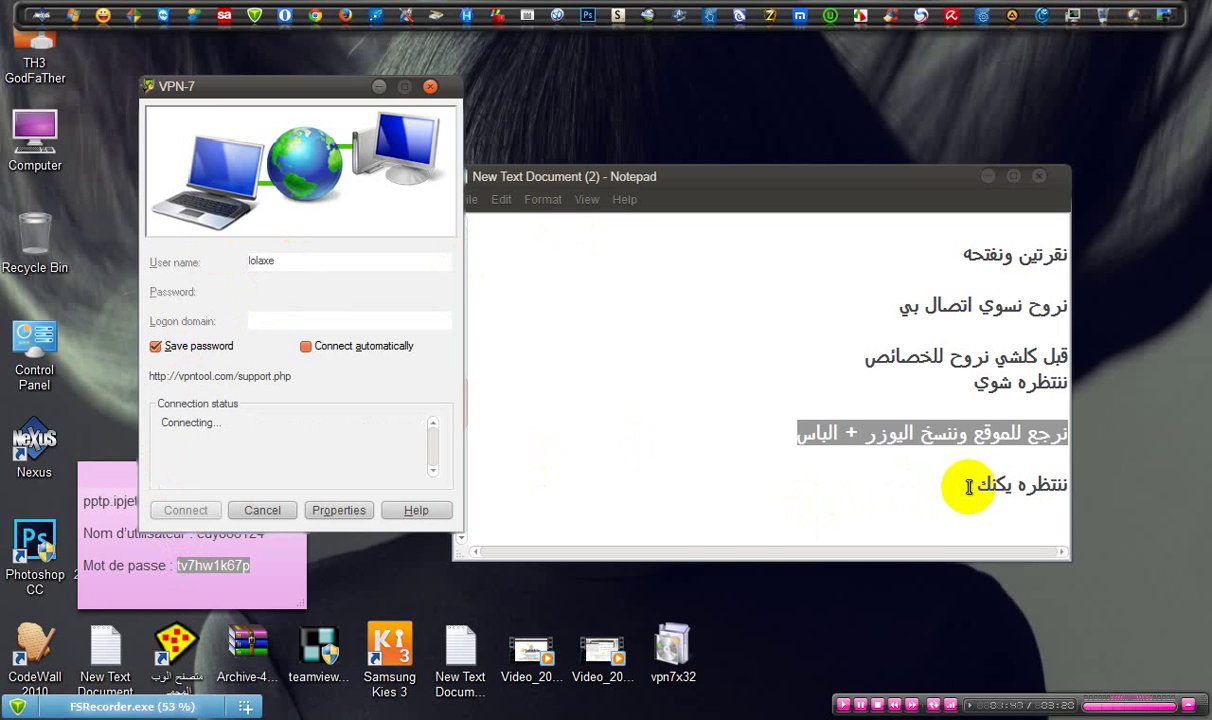
Highlight the note line "ننتظره يكنك" and follow the VPN-7 dialog's connection status.
{"action": "left_click_drag", "start_coordinate": [969, 487], "coordinate": [1048, 490]}
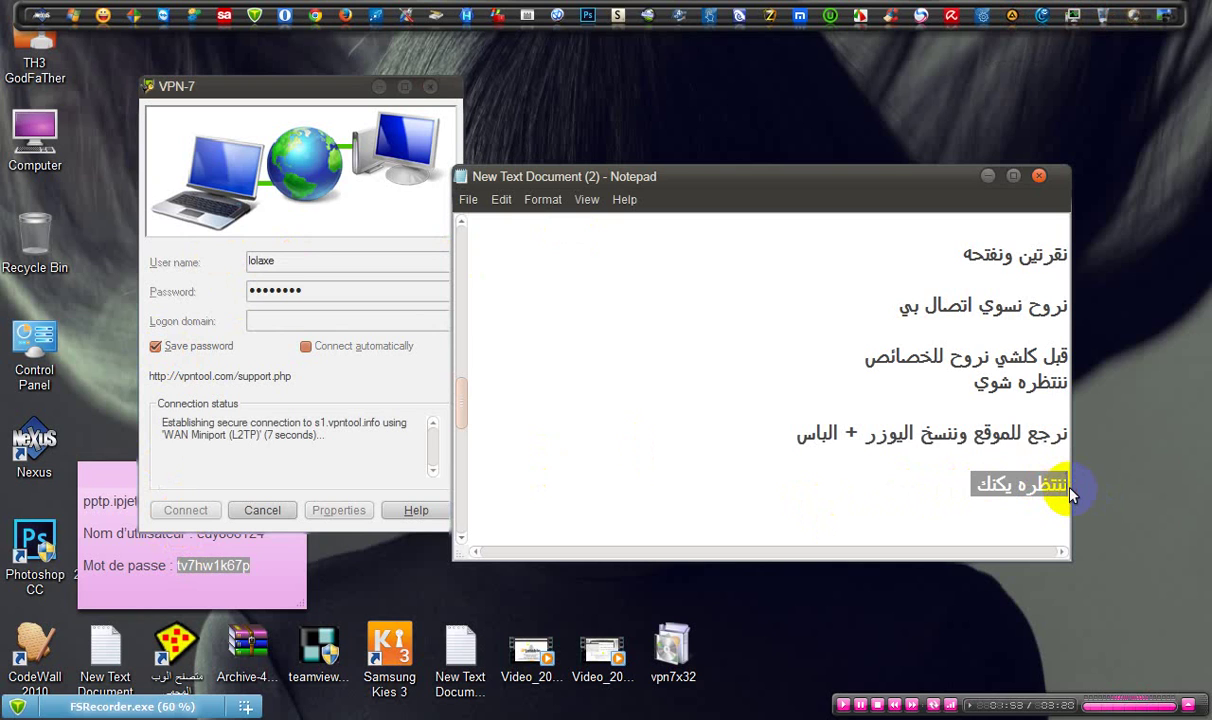
{"action": "left_click", "coordinate": [897, 705]}
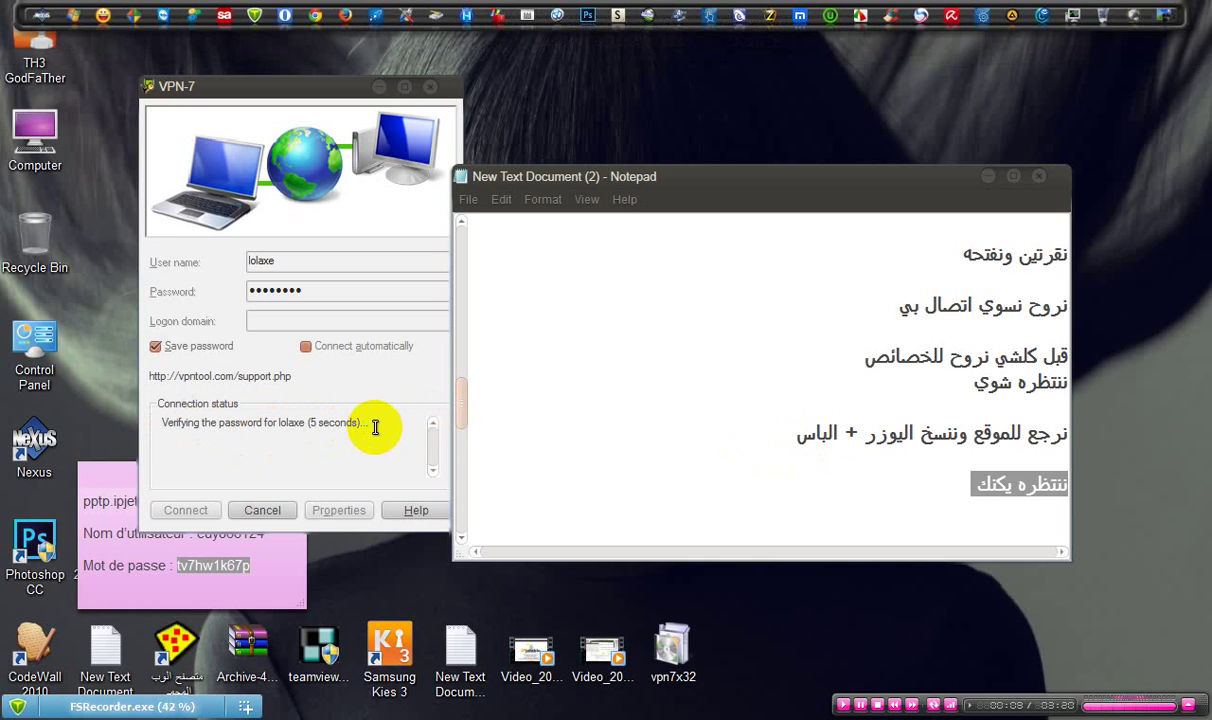
{"action": "left_click_drag", "start_coordinate": [366, 424], "coordinate": [162, 422]}
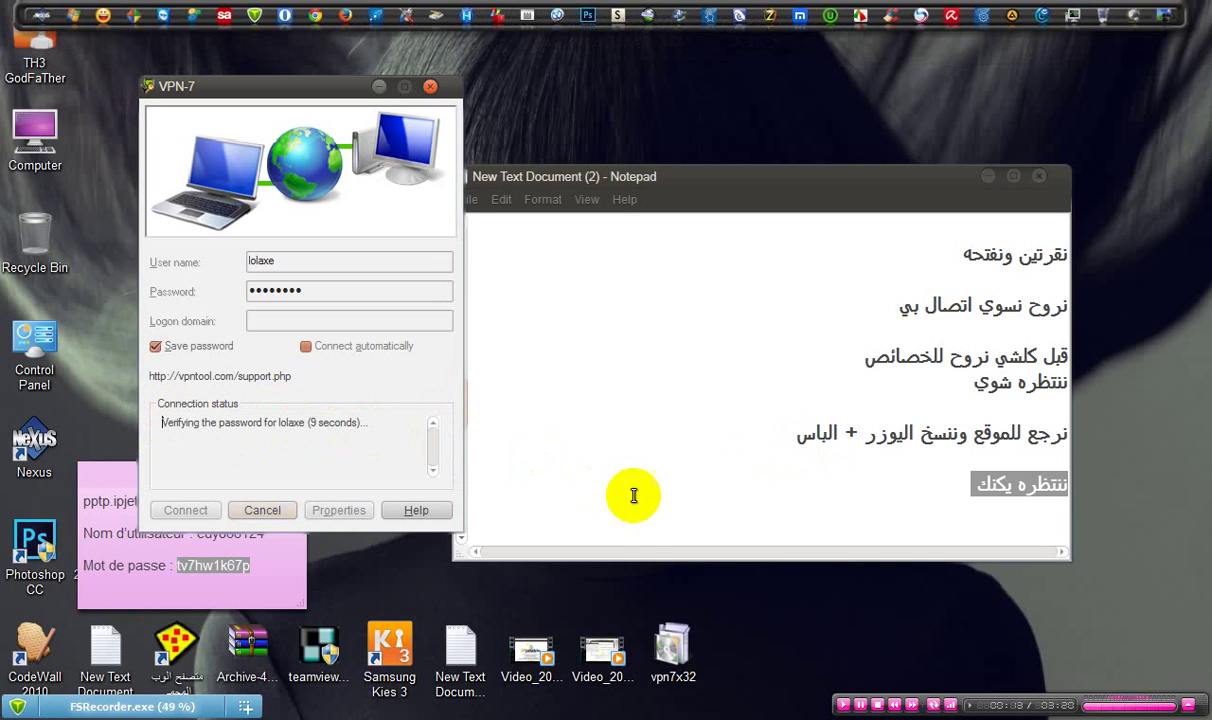
Highlight the note line "حلو هسه كنك" and check the status of VPN-7 in the available networks.
{"action": "left_click", "coordinate": [652, 521]}
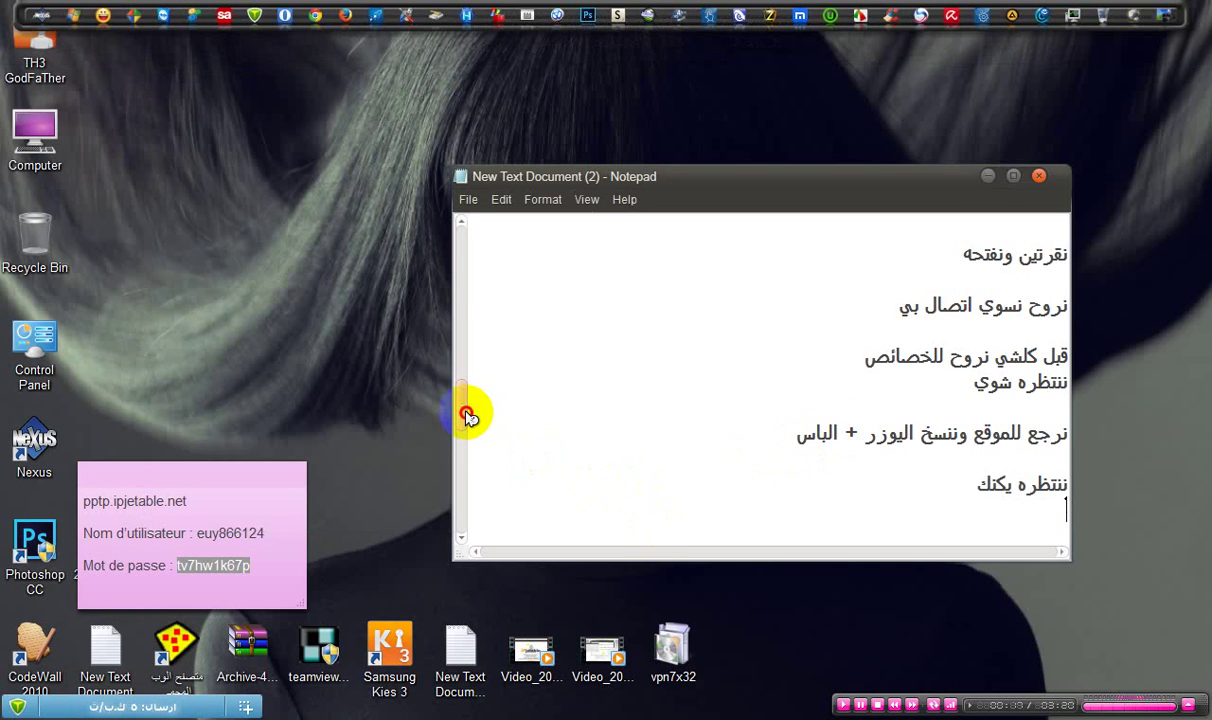
{"action": "scroll", "coordinate": [465, 411], "scroll_direction": "down", "scroll_amount": 1}
{"action": "left_click_drag", "start_coordinate": [806, 462], "coordinate": [1077, 460]}
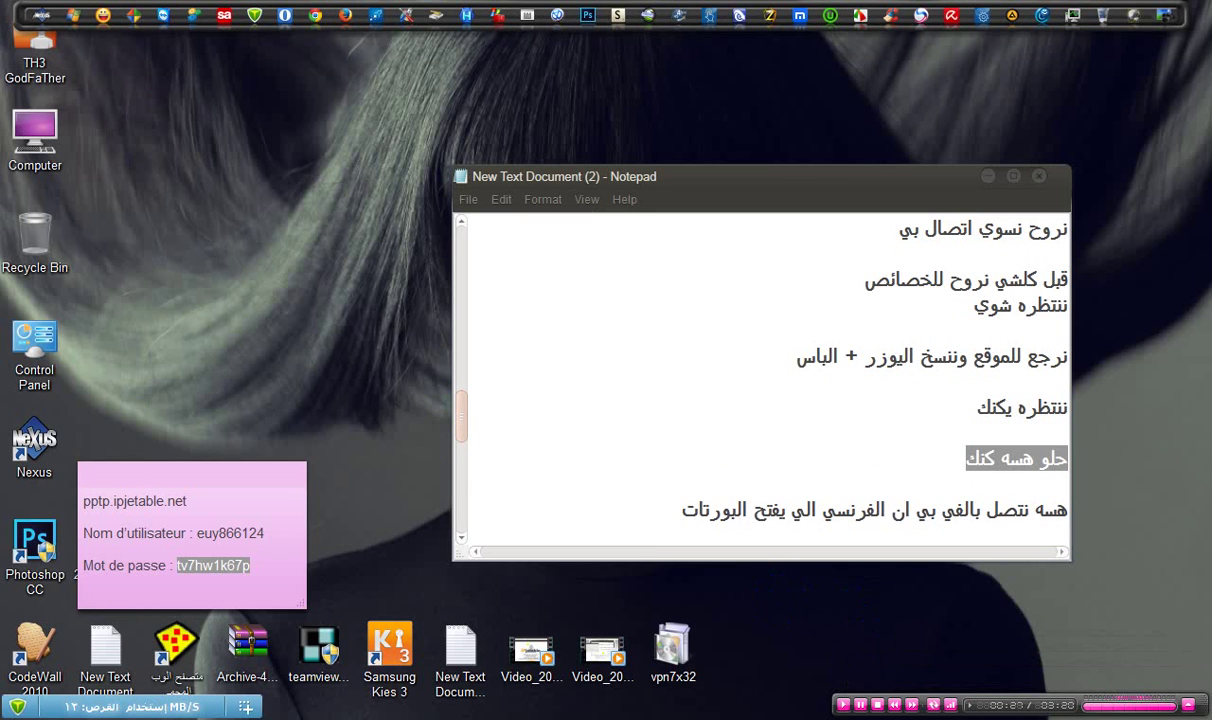
{"action": "left_click", "coordinate": [1065, 717]}
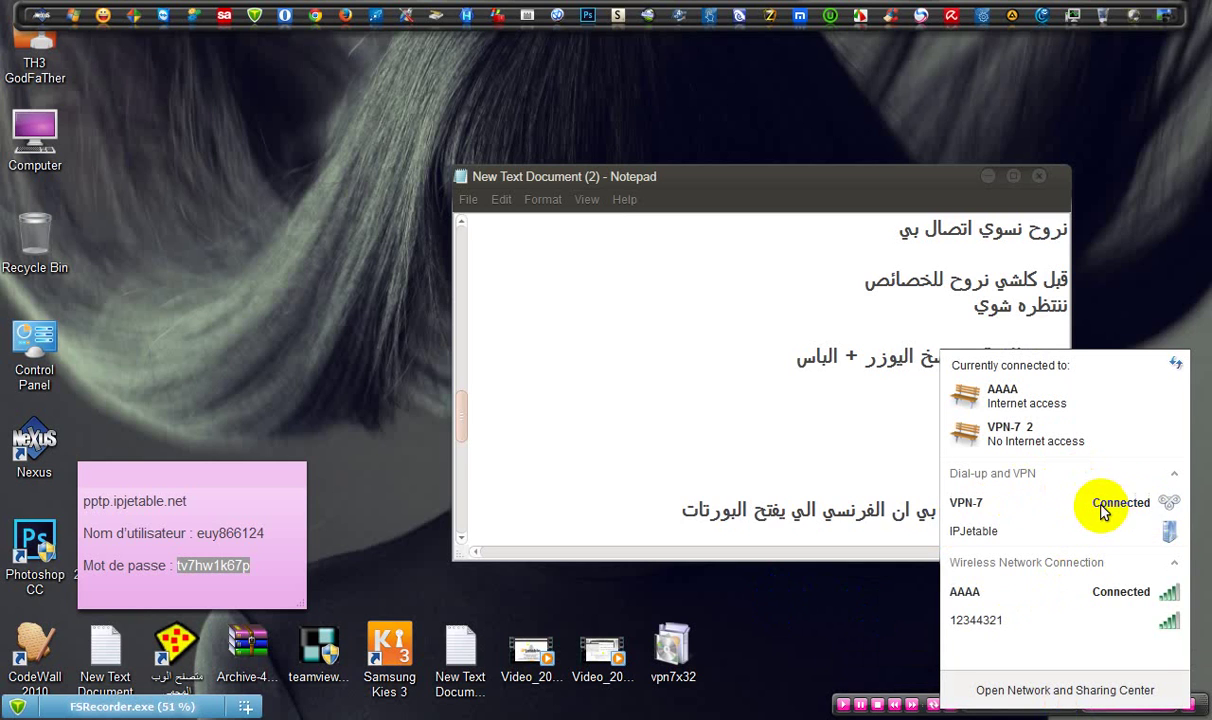
Reposition the Notepad window and highlight the note lines "هسه نتصل بالفي بي ان الفرنسي الي يفتح البورتات" and "تابع".
{"action": "left_click_drag", "start_coordinate": [784, 178], "coordinate": [722, 120]}
{"action": "left_click_drag", "start_coordinate": [574, 459], "coordinate": [996, 460]}
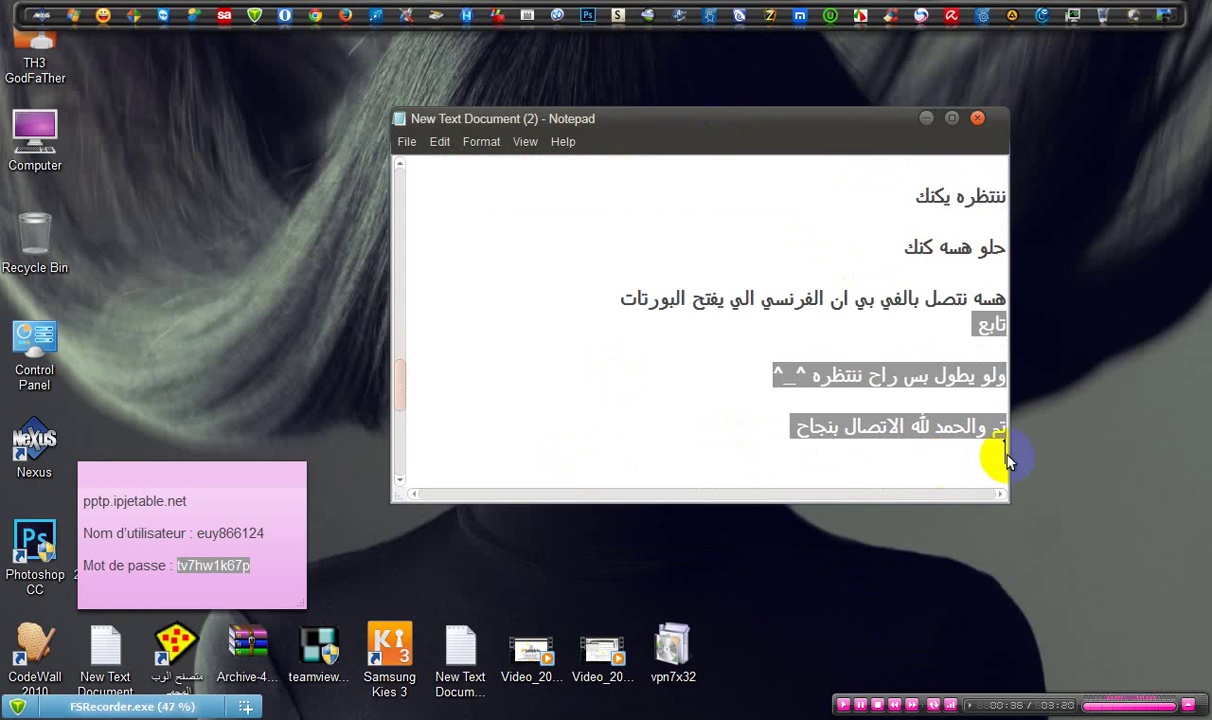
{"action": "left_click_drag", "start_coordinate": [398, 400], "coordinate": [400, 373]}
{"action": "left_click", "coordinate": [567, 475]}
{"action": "left_click_drag", "start_coordinate": [622, 400], "coordinate": [1011, 432]}
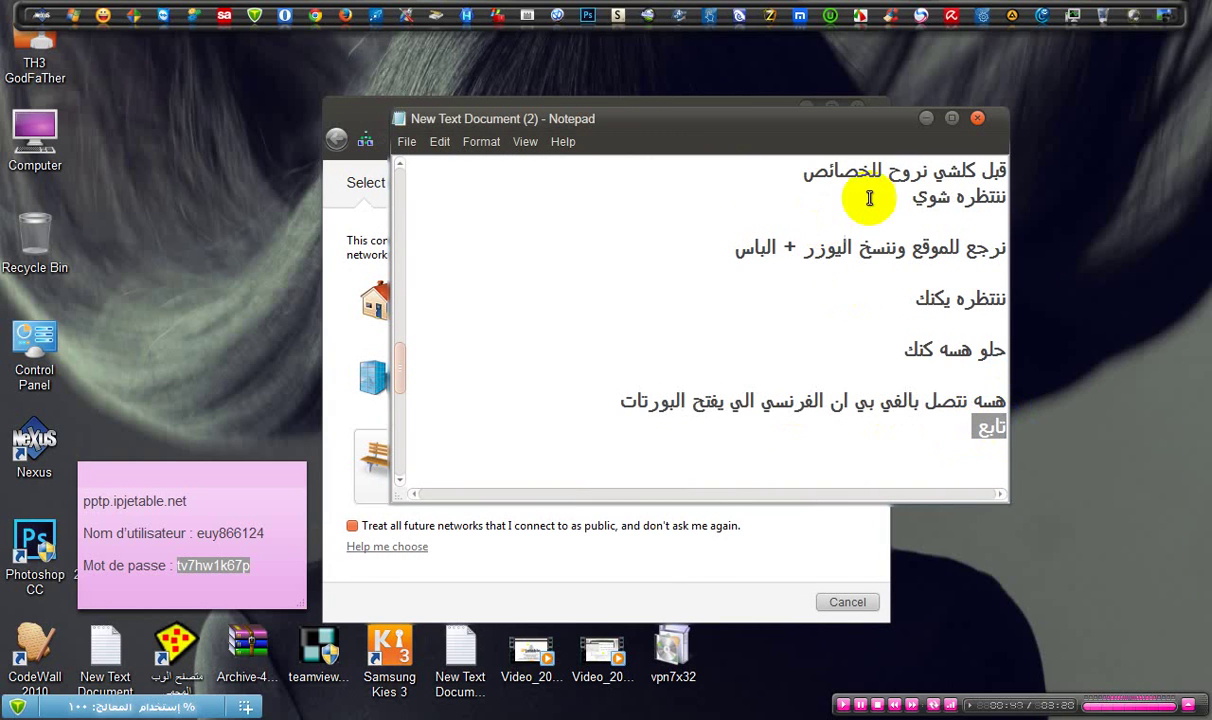
Cancel the location selection for the 'VPN-7 2' network and open the IPJetable connection's login dialog.
{"action": "left_click", "coordinate": [927, 119]}
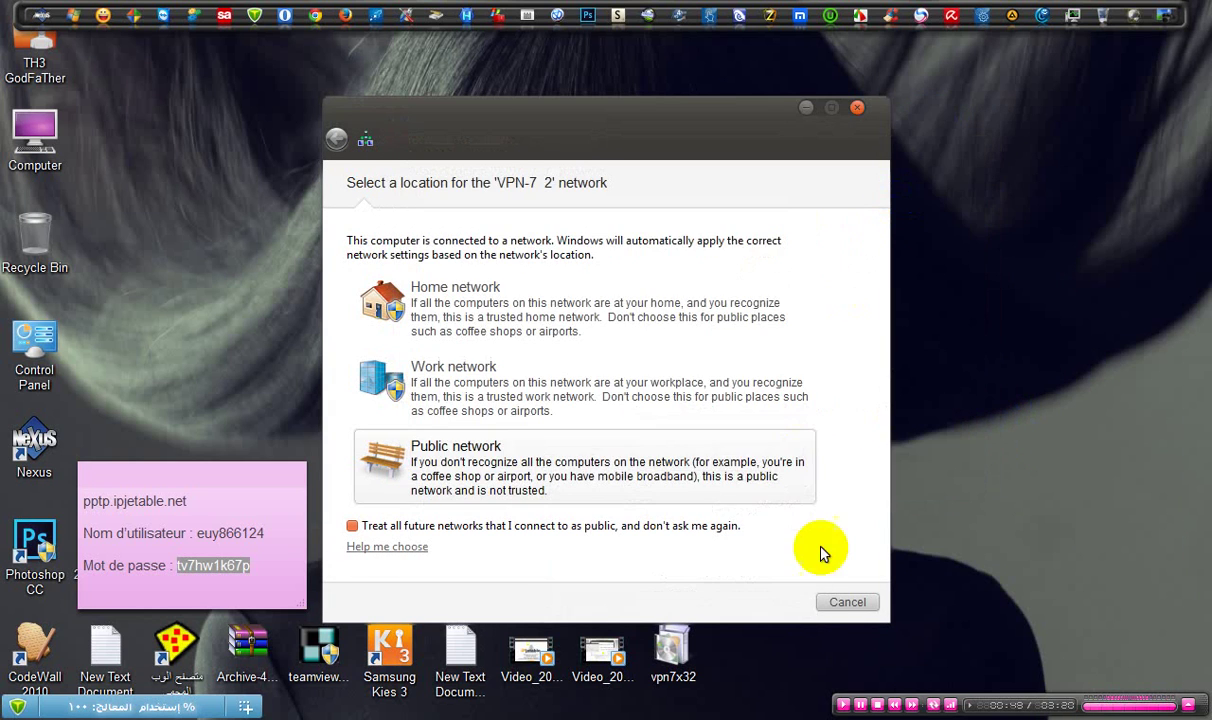
{"action": "left_click", "coordinate": [845, 602]}
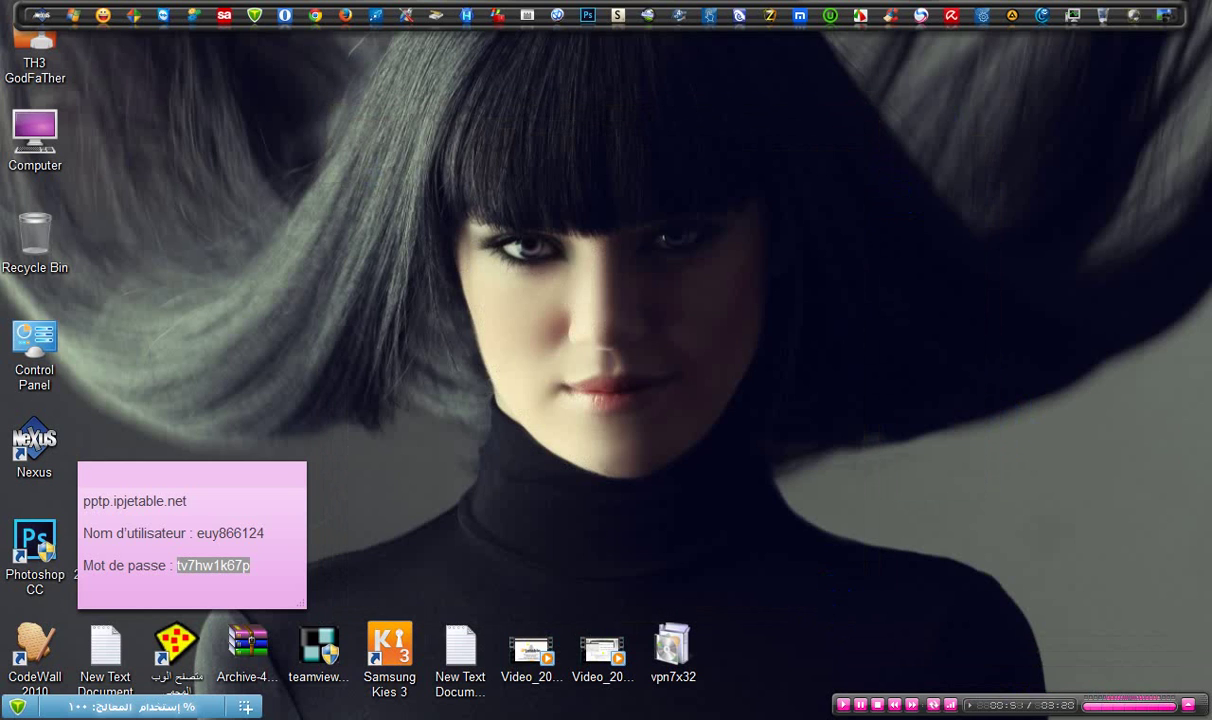
{"action": "left_click", "coordinate": [990, 535]}
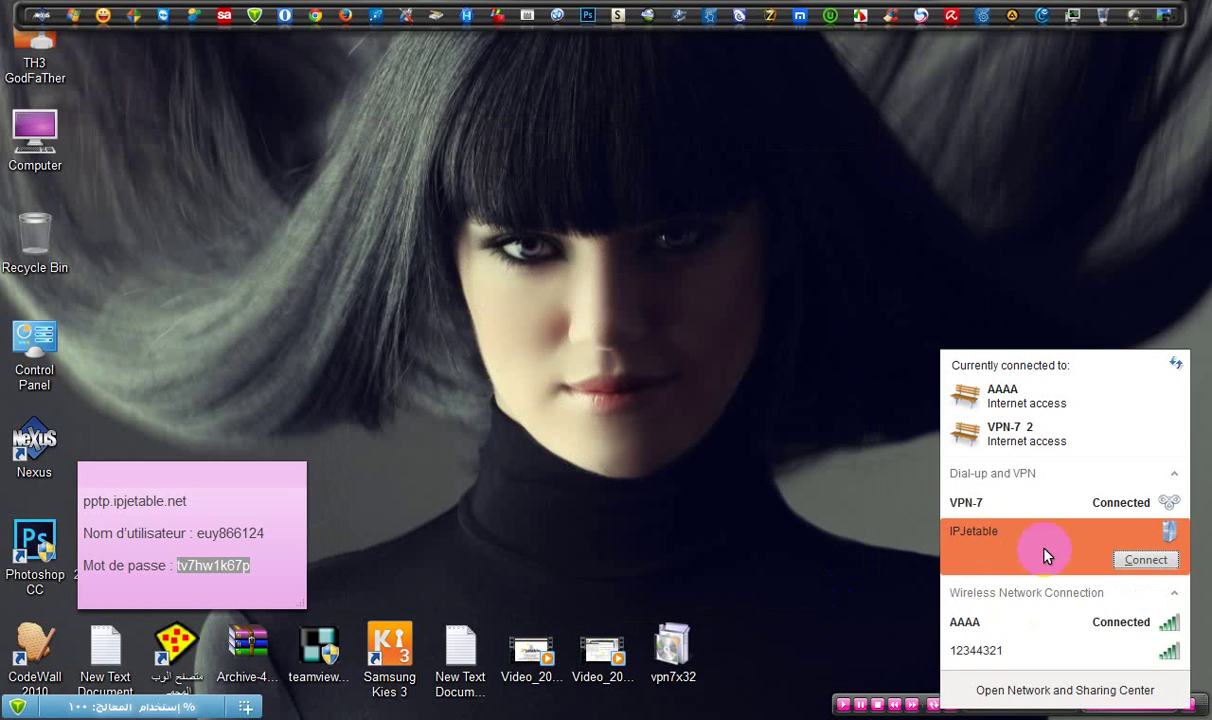
{"action": "left_click", "coordinate": [1138, 564]}
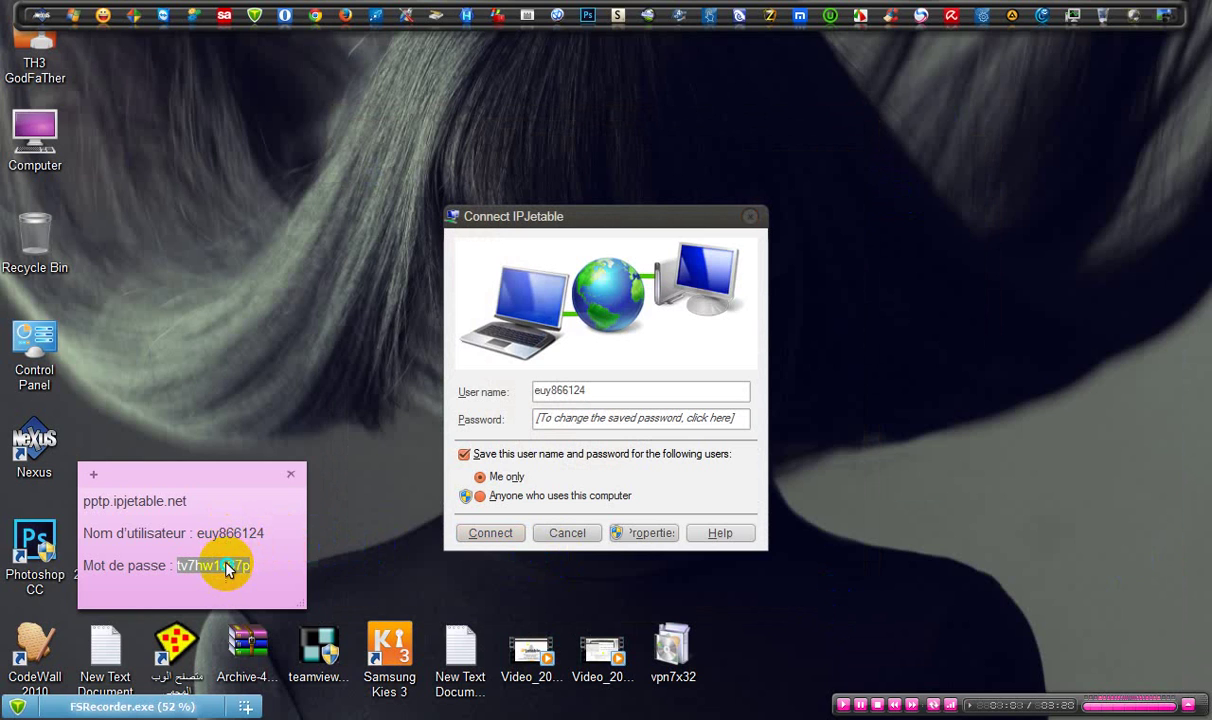
Copy the account password and user name from the sticky note into the IPJetable login dialog and connect.
{"action": "right_click", "coordinate": [228, 560]}
{"action": "left_click", "coordinate": [285, 349]}
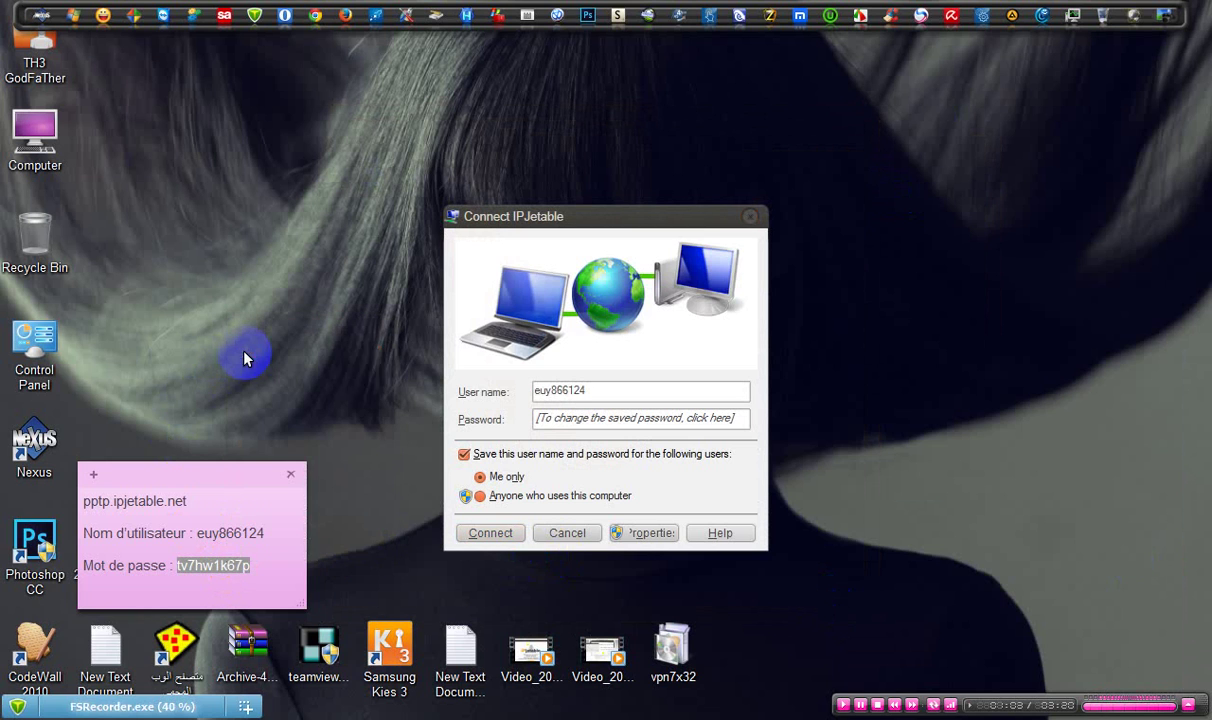
{"action": "left_click", "coordinate": [553, 414]}
{"action": "left_click_drag", "start_coordinate": [602, 394], "coordinate": [517, 402]}
{"action": "double_click", "coordinate": [231, 531]}
{"action": "double_click", "coordinate": [565, 384]}
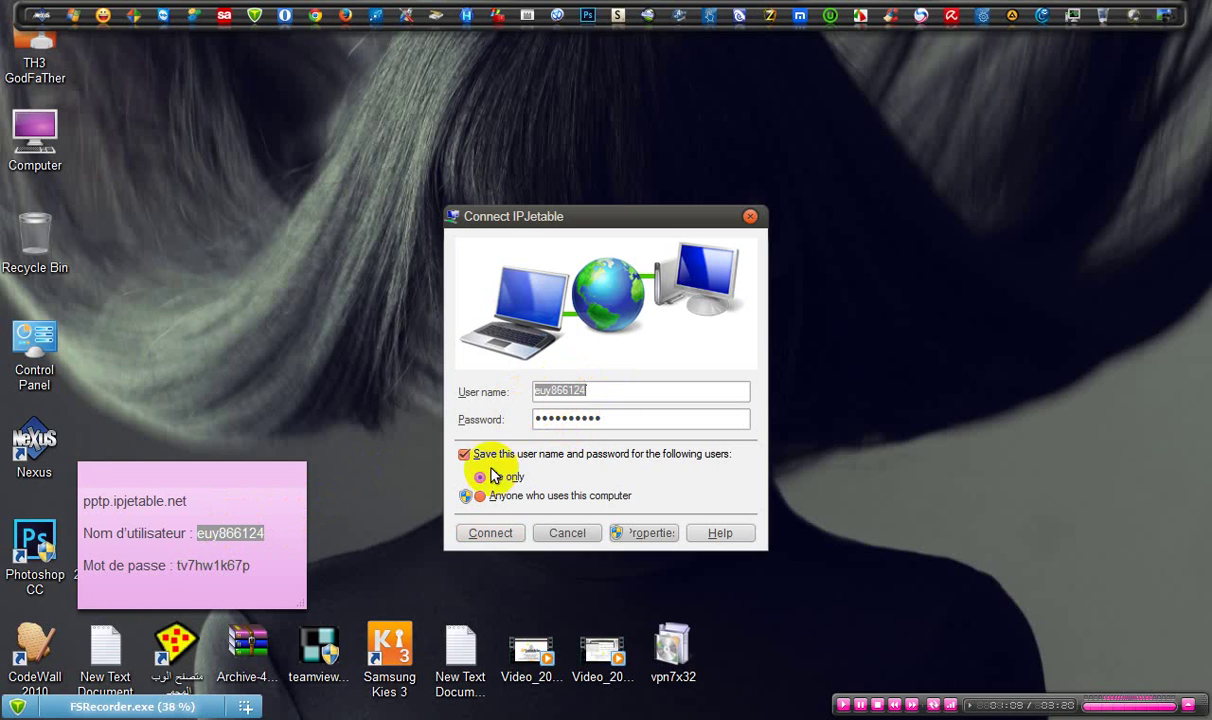
{"action": "left_click", "coordinate": [490, 533]}
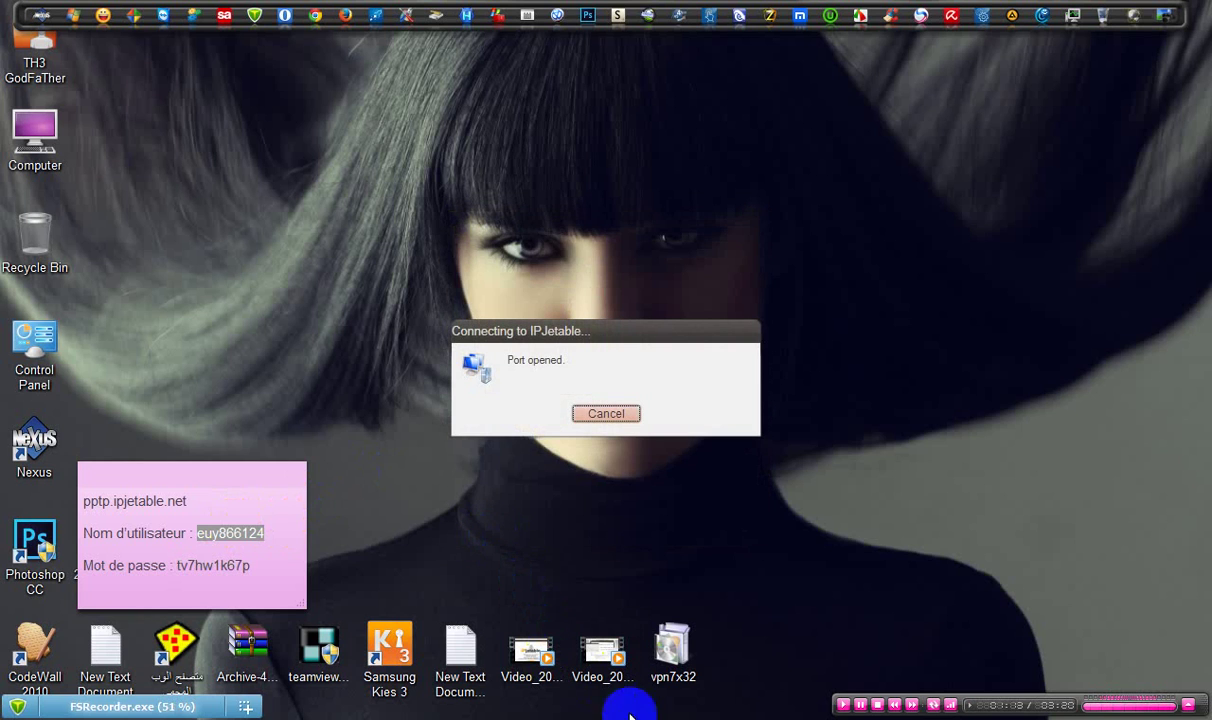
Highlight the note line "ولو يطول بس راح ننتظره ^_^" and minimise Notepad.
{"action": "left_click", "coordinate": [692, 717]}
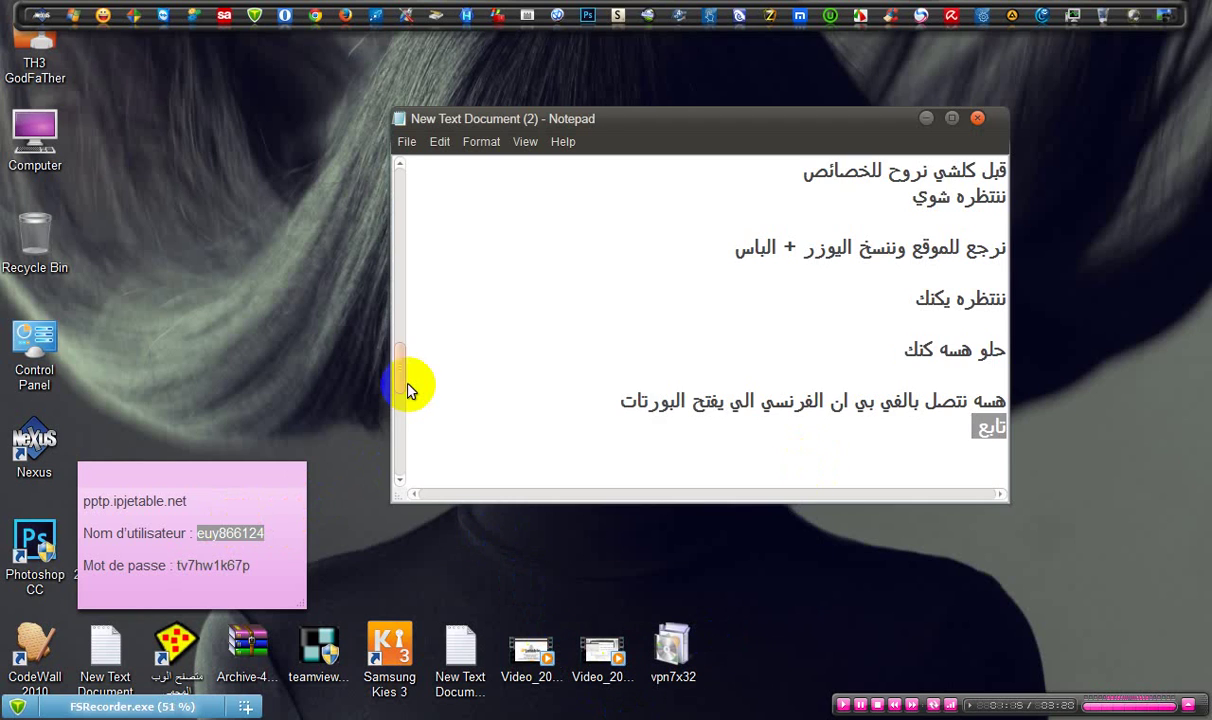
{"action": "scroll", "coordinate": [406, 371], "scroll_direction": "down", "scroll_amount": 1}
{"action": "left_click_drag", "start_coordinate": [760, 400], "coordinate": [1012, 399]}
{"action": "left_click", "coordinate": [926, 118]}
Move the Connecting to IPJetable dialog higher on the desktop and refresh the desktop.
{"action": "left_click_drag", "start_coordinate": [653, 328], "coordinate": [682, 263]}
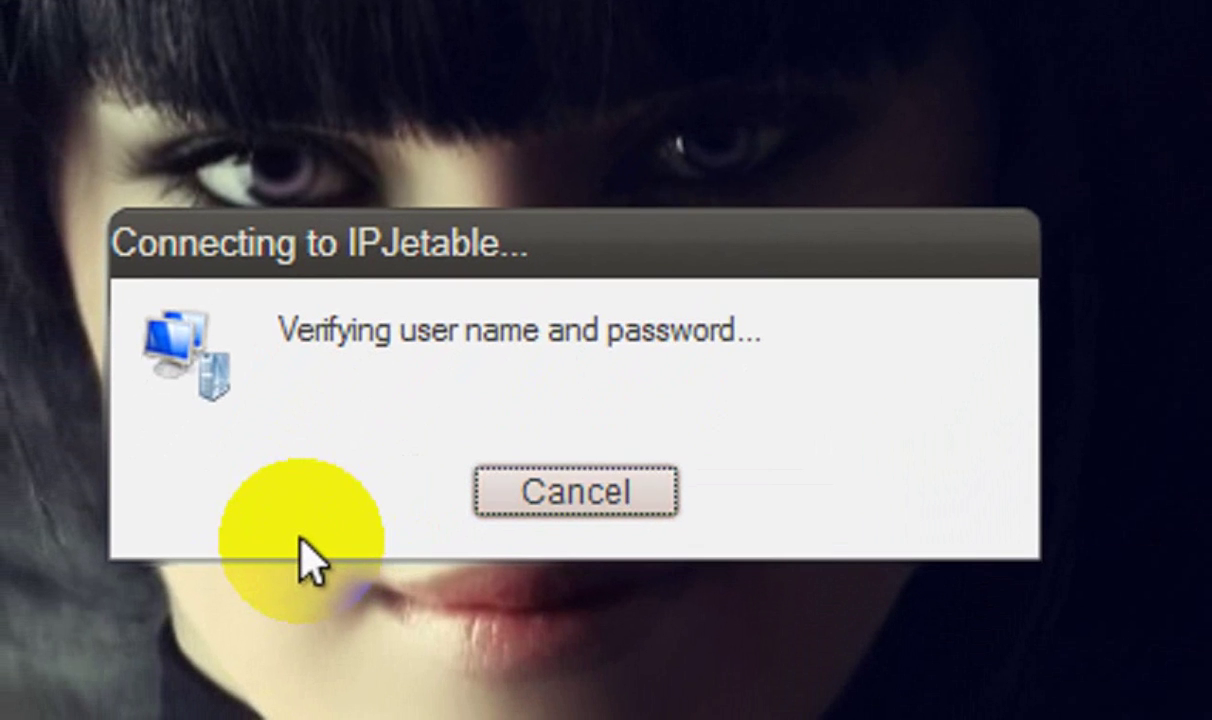
{"action": "right_click", "coordinate": [330, 198]}
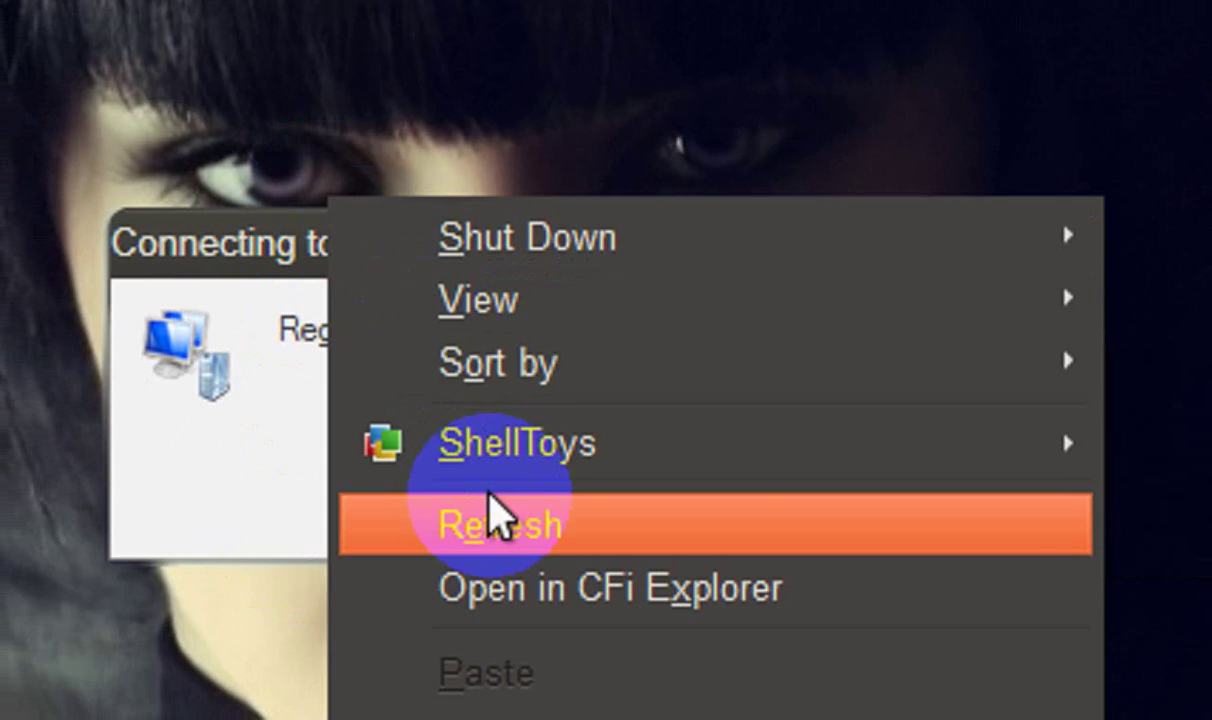
{"action": "left_click", "coordinate": [490, 508]}
{"action": "left_click", "coordinate": [437, 357]}
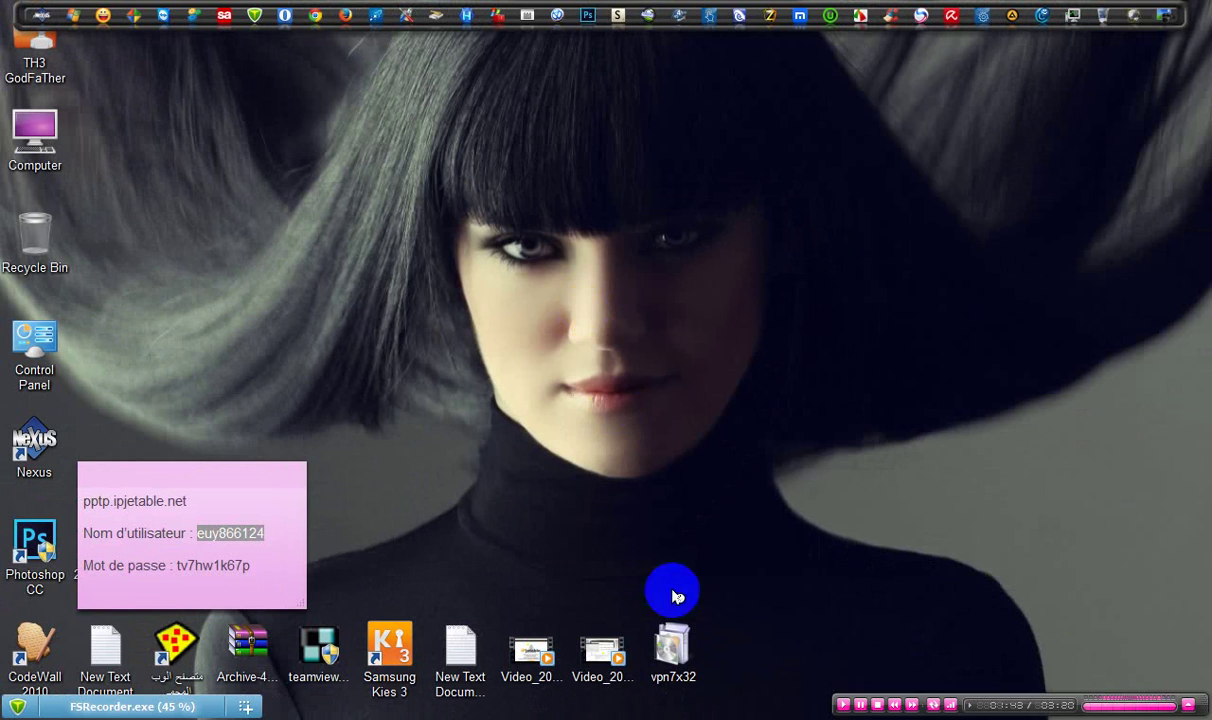
Bring Notepad back, highlight the note line "تم والحمد لله الاتصال بنجاح" and check the connection in the available networks.
{"action": "key", "text": "alt+Tab"}
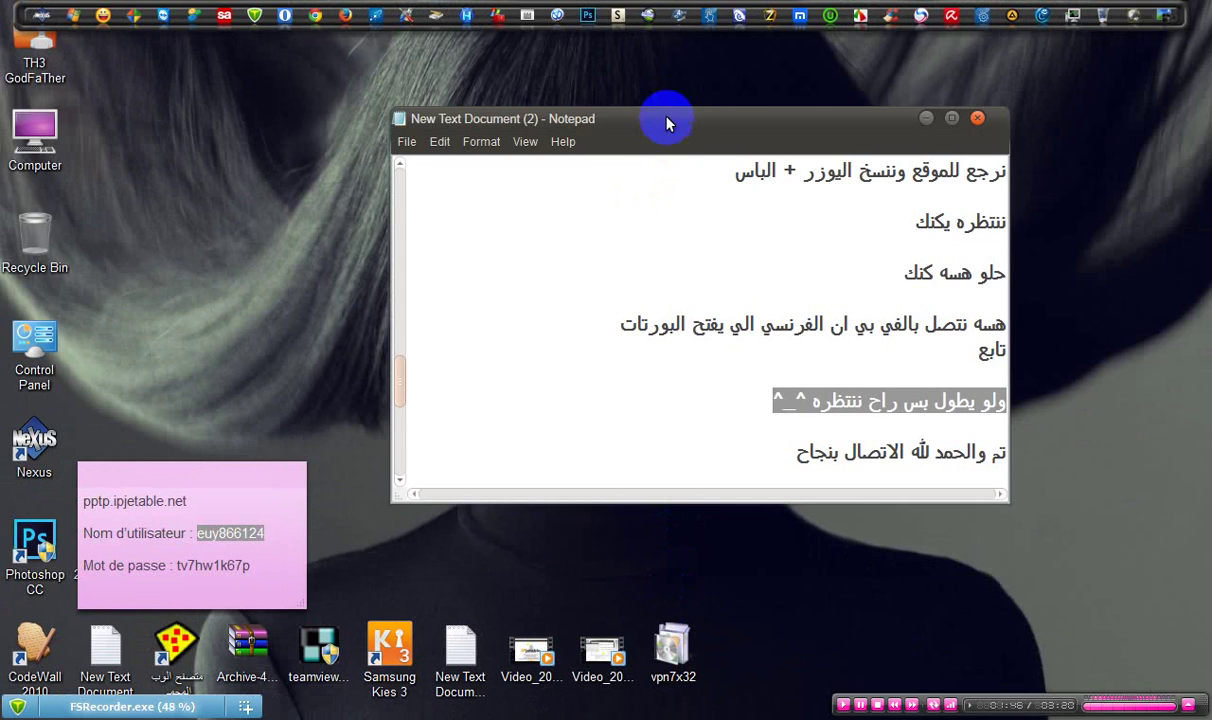
{"action": "left_click_drag", "start_coordinate": [669, 120], "coordinate": [534, 118]}
{"action": "left_click", "coordinate": [618, 449]}
{"action": "left_click_drag", "start_coordinate": [617, 449], "coordinate": [861, 443]}
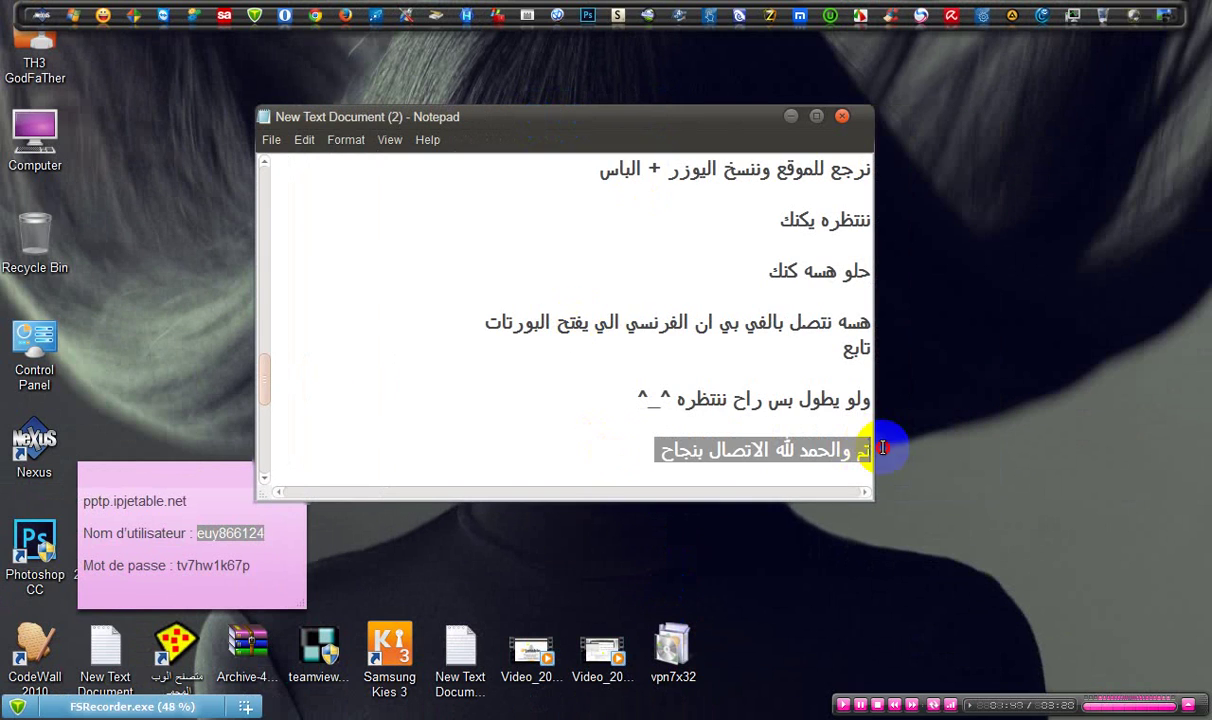
{"action": "left_click", "coordinate": [1075, 718]}
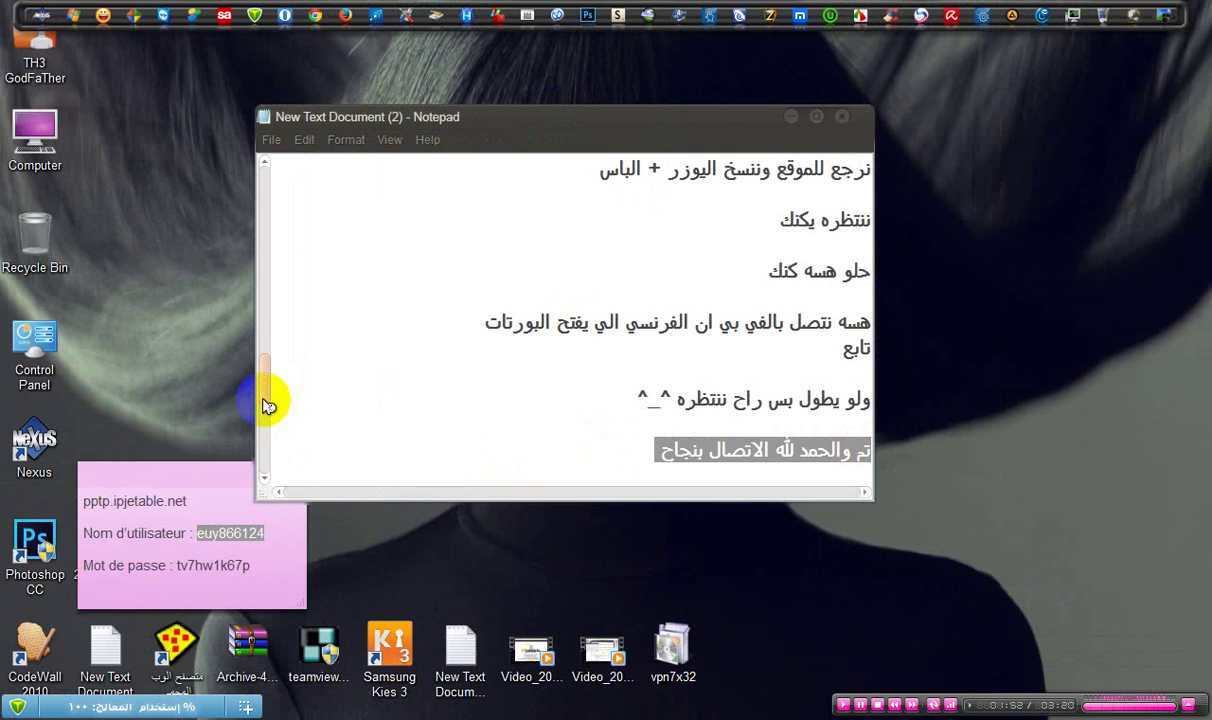
{"action": "left_click_drag", "start_coordinate": [264, 388], "coordinate": [265, 402]}
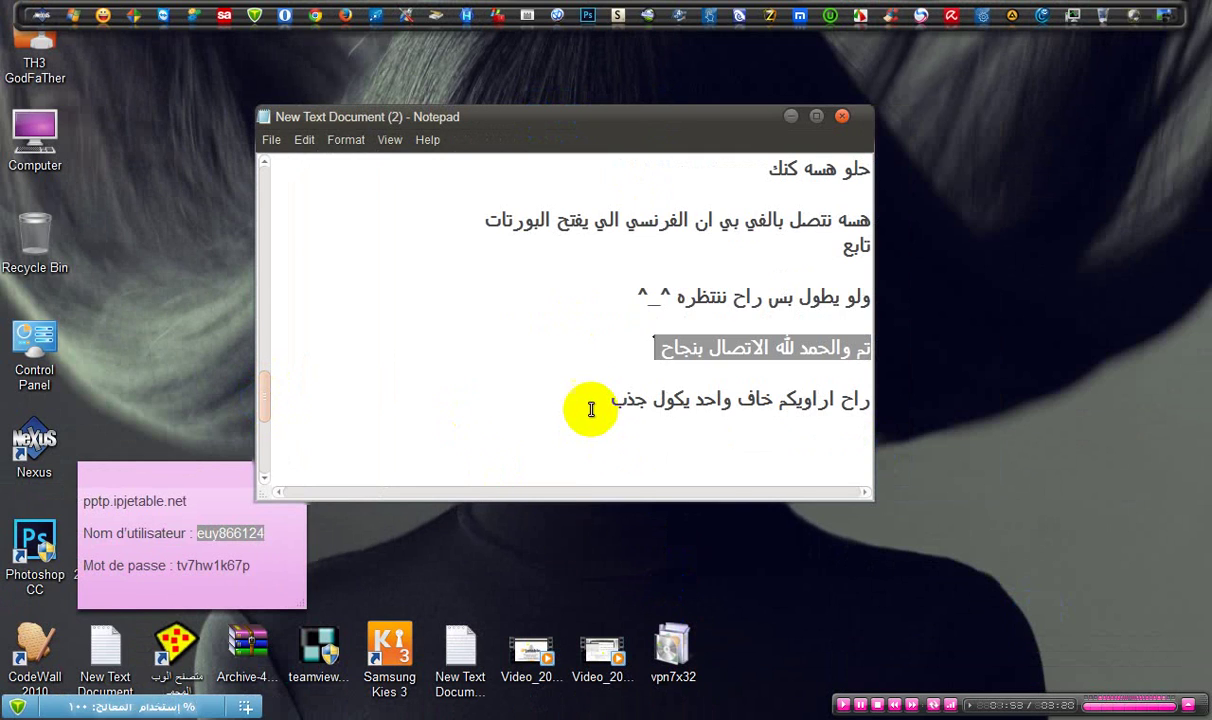
Highlight the note line "راح اراويكم خاف واحد يكول جذب" and check the VPN-7 and IPJetable connections in the available networks.
{"action": "left_click_drag", "start_coordinate": [601, 399], "coordinate": [751, 385]}
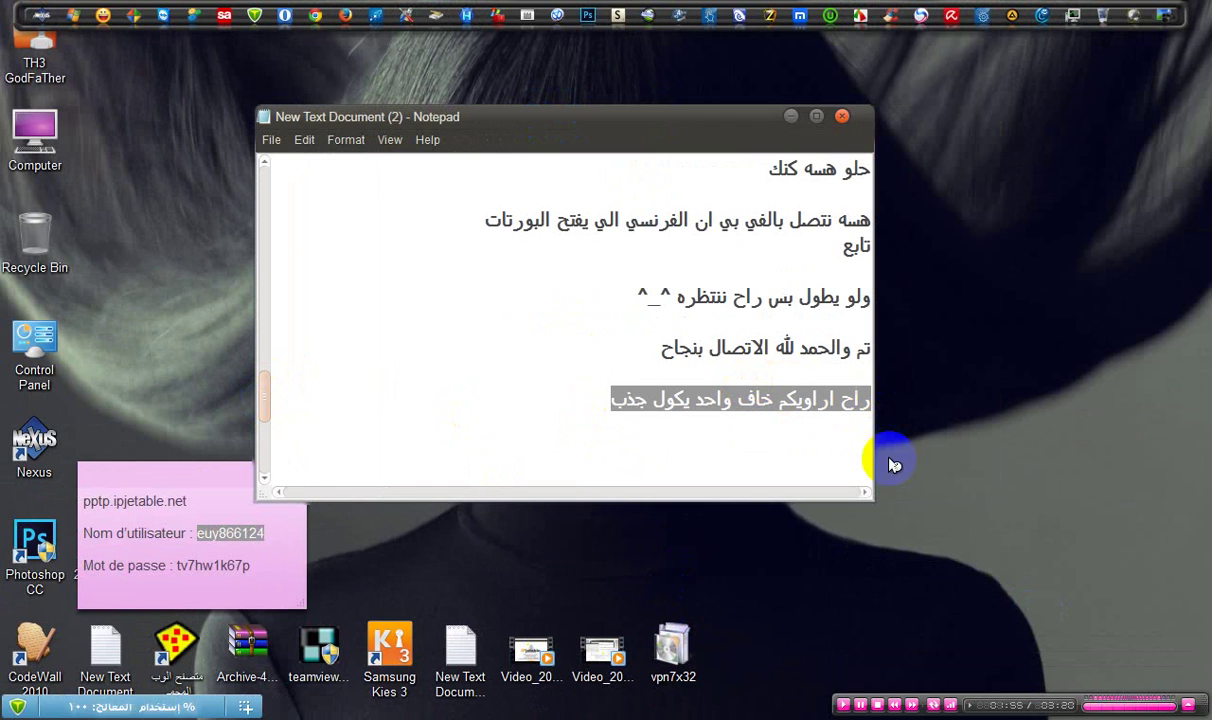
{"action": "left_click", "coordinate": [781, 438]}
{"action": "left_click", "coordinate": [1065, 718]}
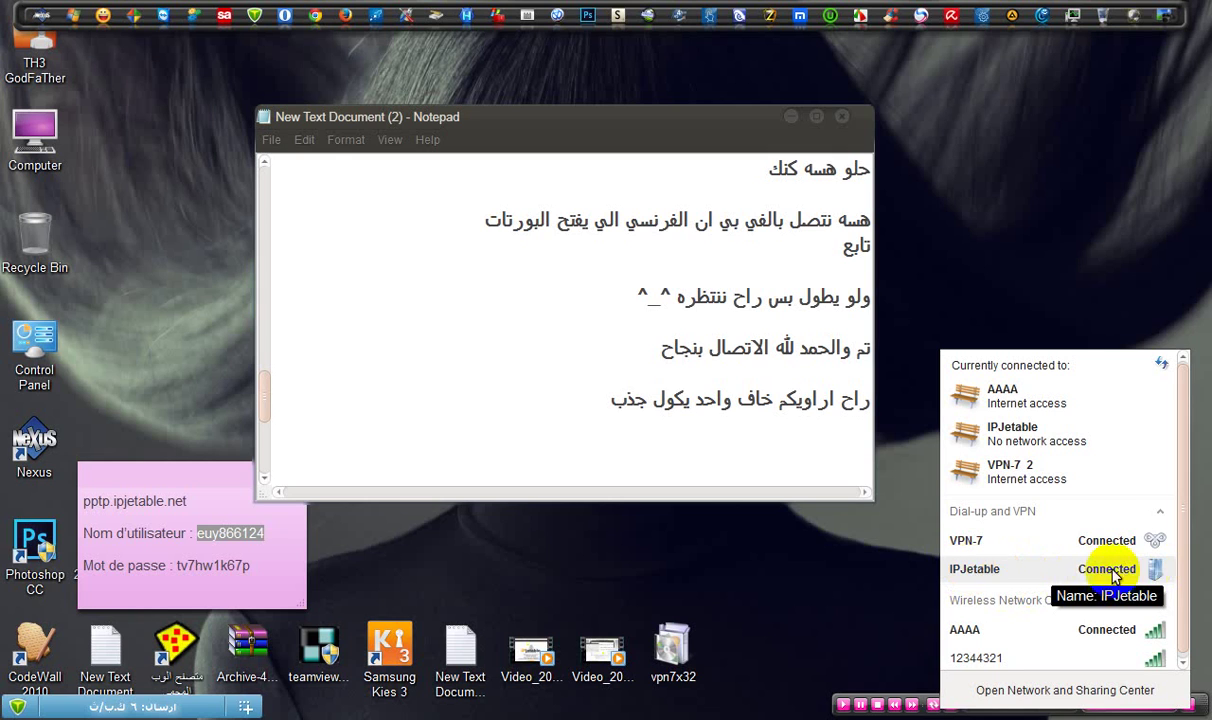
{"action": "left_click", "coordinate": [551, 443]}
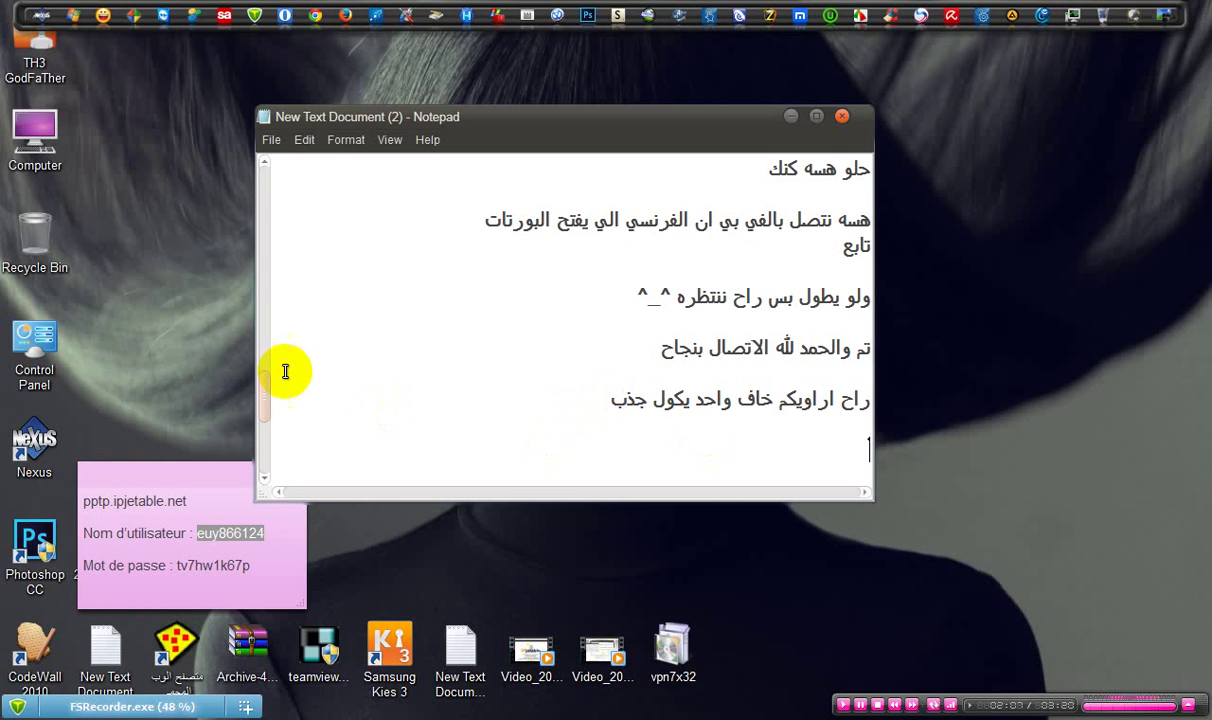
Highlight the closing note line "لا تنسى الاشتراك + لايك" and the author's name in the sign-off below it.
{"action": "left_click_drag", "start_coordinate": [263, 393], "coordinate": [267, 425]}
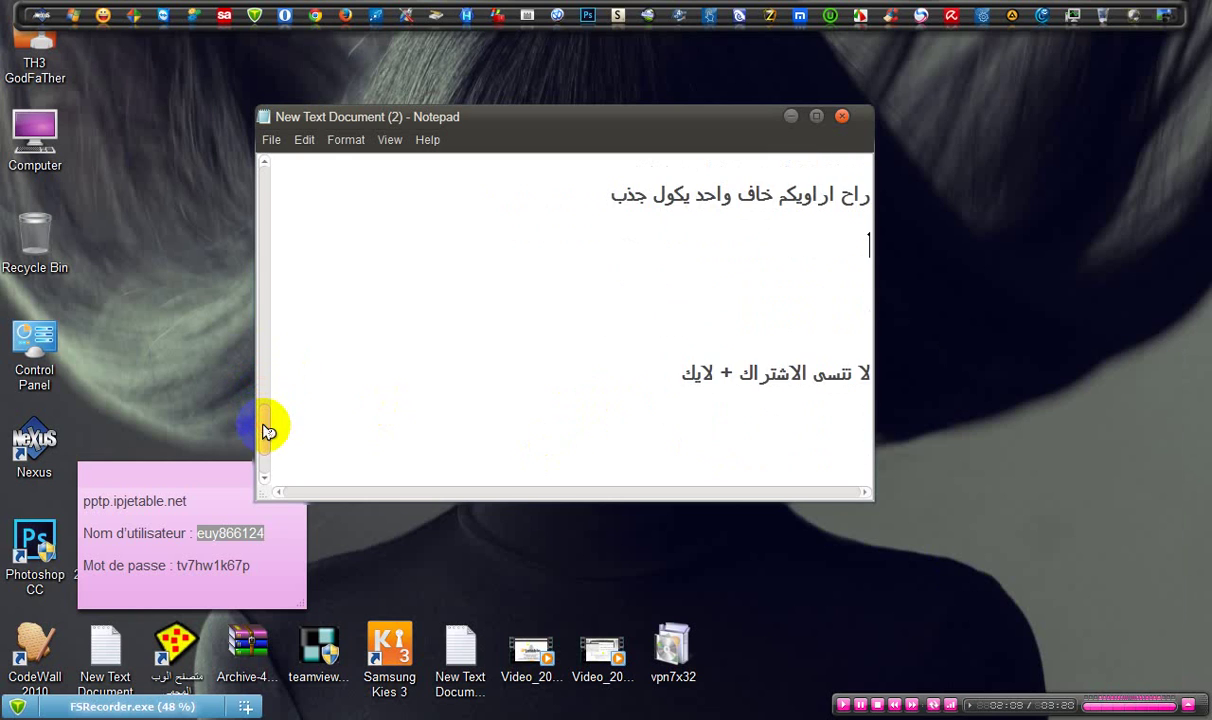
{"action": "left_click_drag", "start_coordinate": [650, 372], "coordinate": [847, 365]}
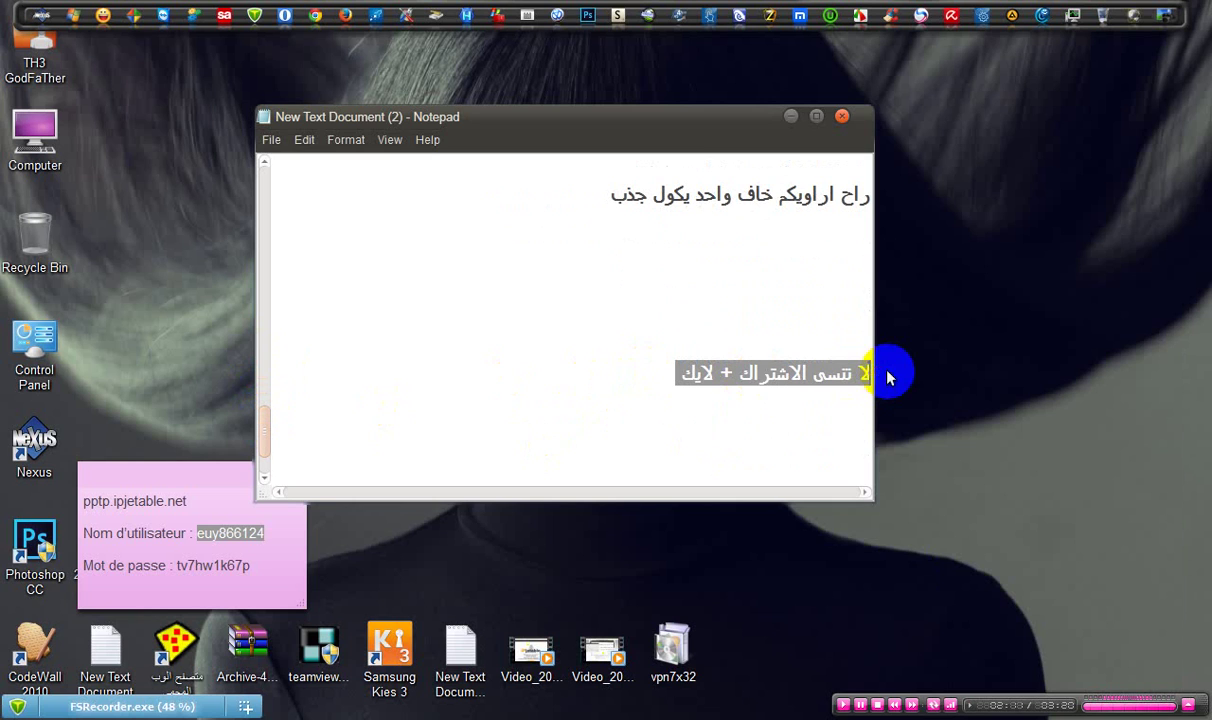
{"action": "left_click_drag", "start_coordinate": [268, 427], "coordinate": [265, 447]}
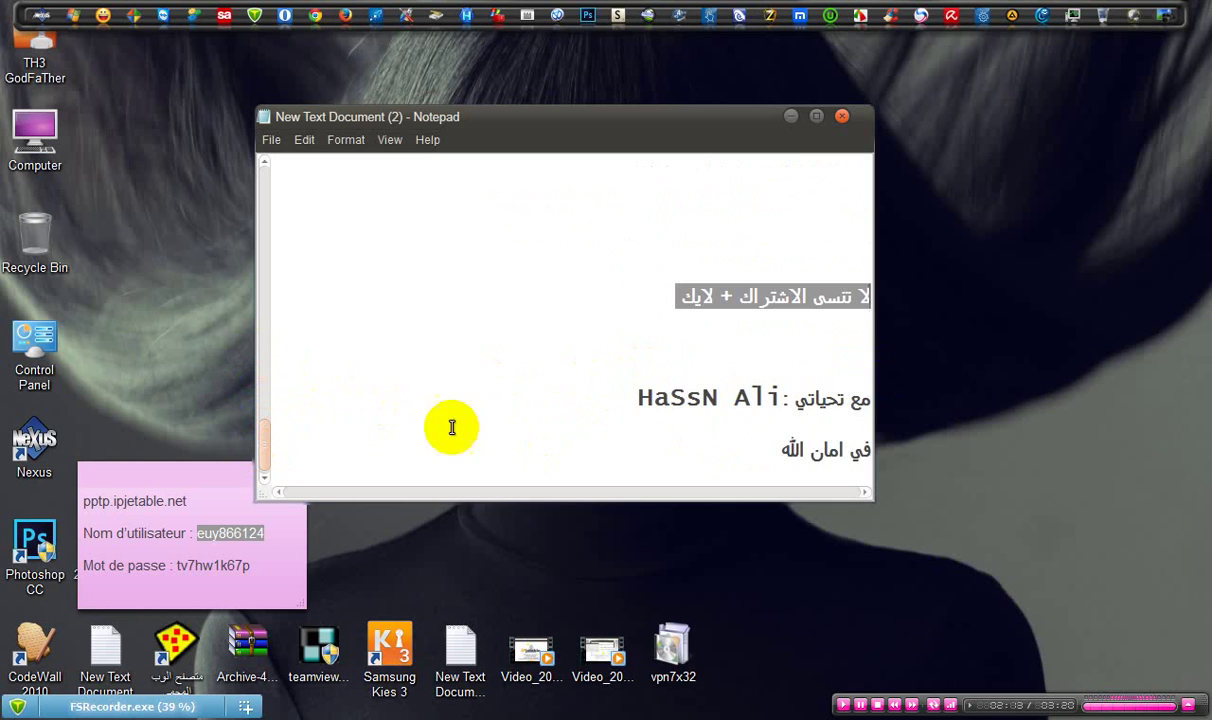
{"action": "left_click_drag", "start_coordinate": [792, 399], "coordinate": [890, 406]}
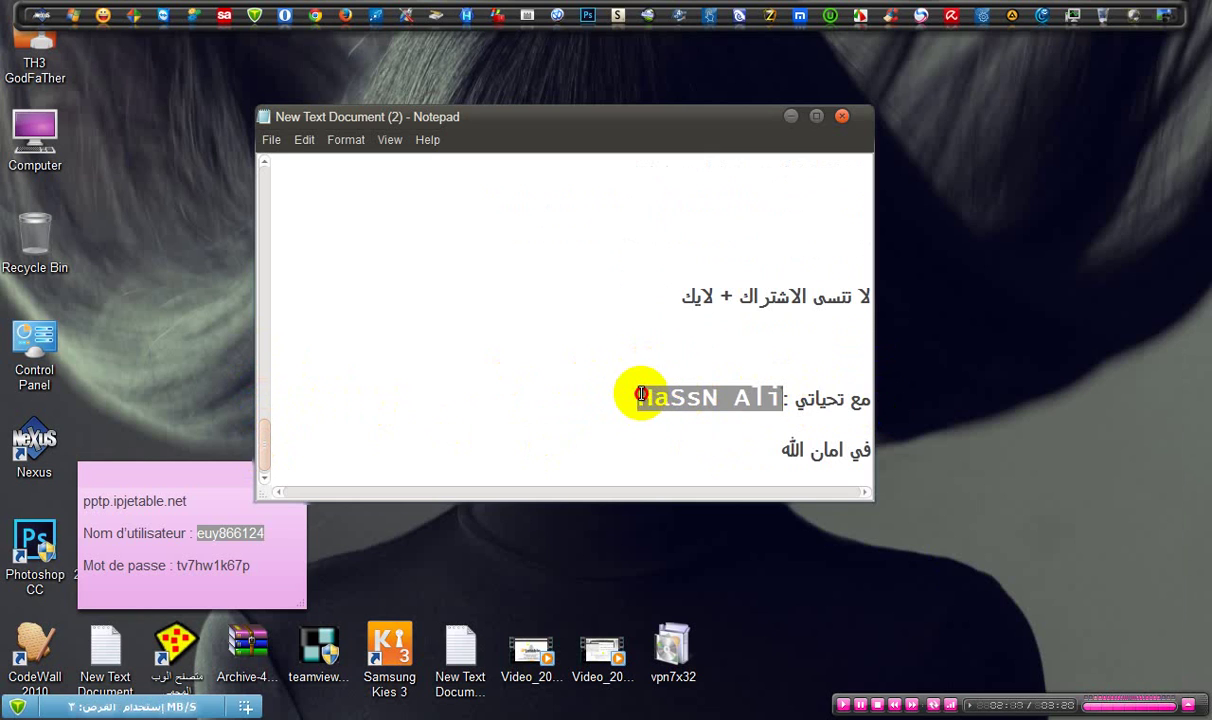